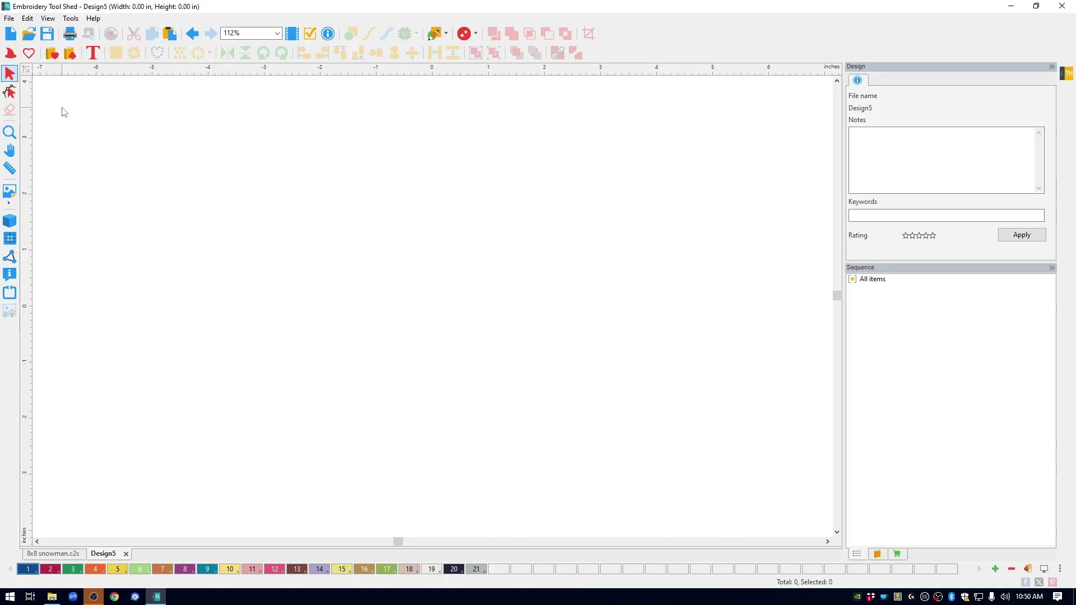
- Load the 8x8 hanging template Hanging8806BR (Autumn Blessings, 7.87 in square) into the In the Hoop Wizard
{"action": "left_click", "coordinate": [11, 54]}
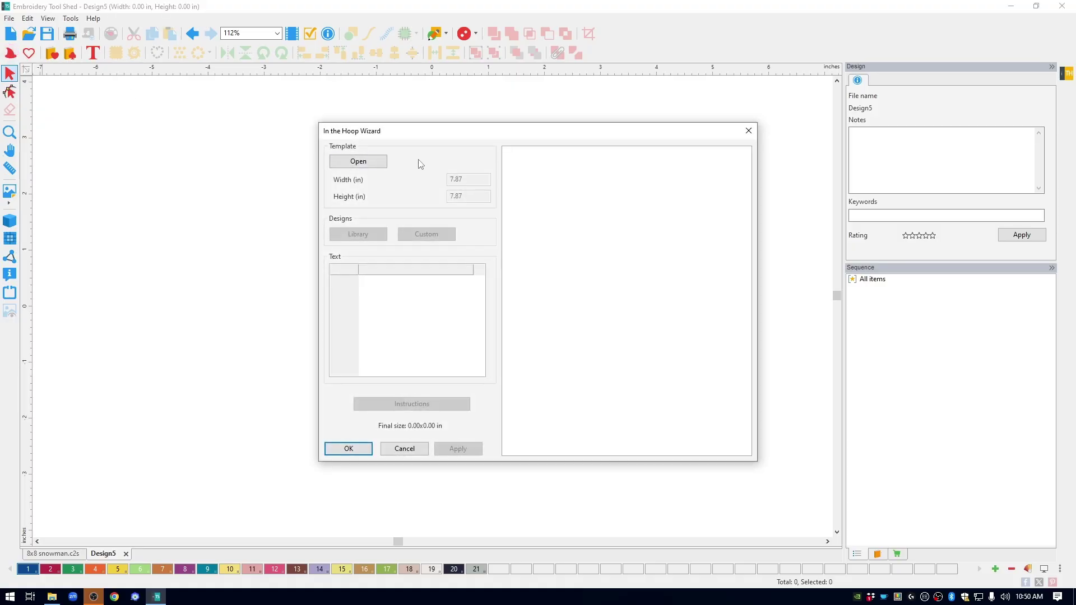
{"action": "left_click", "coordinate": [377, 161]}
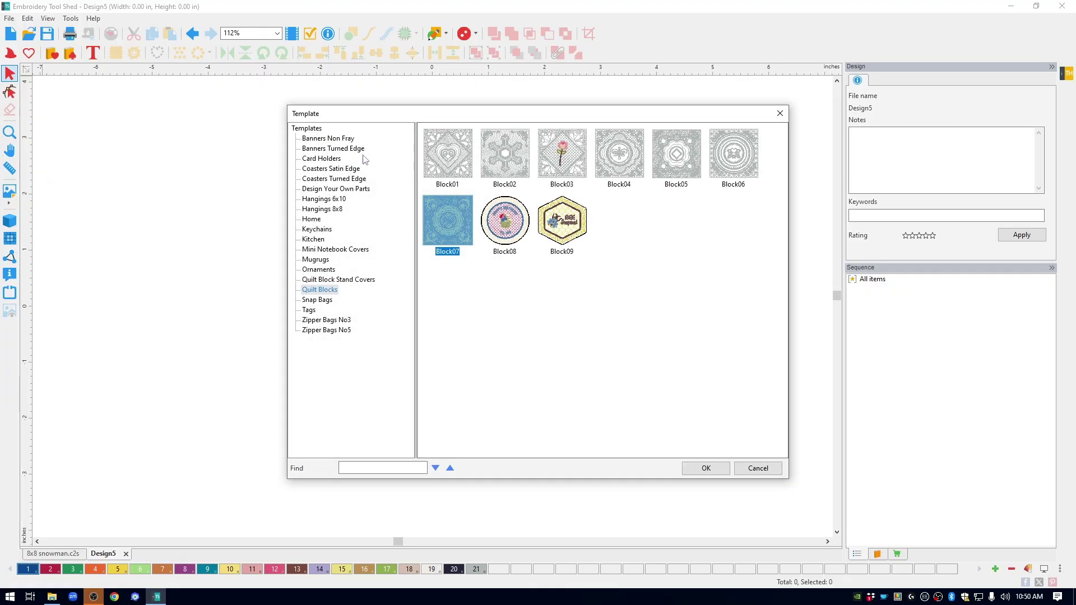
{"action": "left_click", "coordinate": [319, 211]}
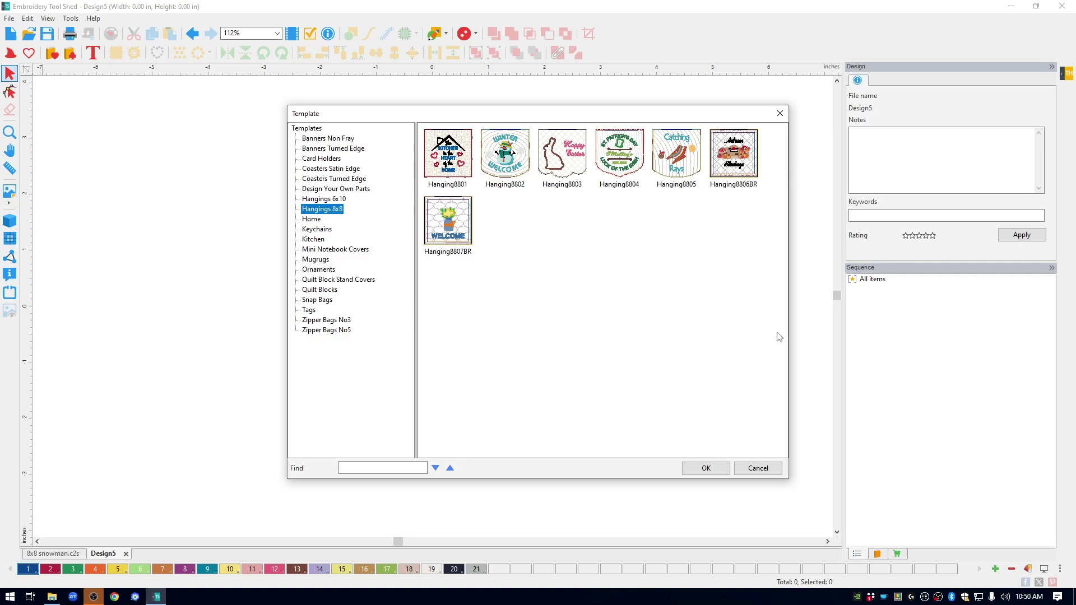
{"action": "left_click", "coordinate": [738, 170]}
{"action": "left_click", "coordinate": [706, 468]}
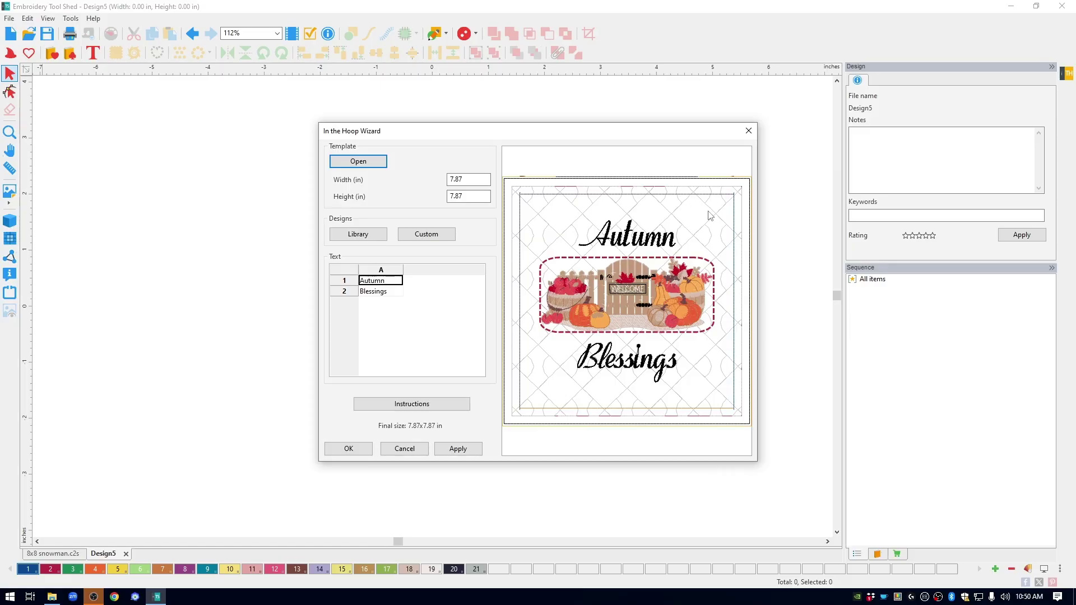
{"action": "left_click", "coordinate": [484, 180]}
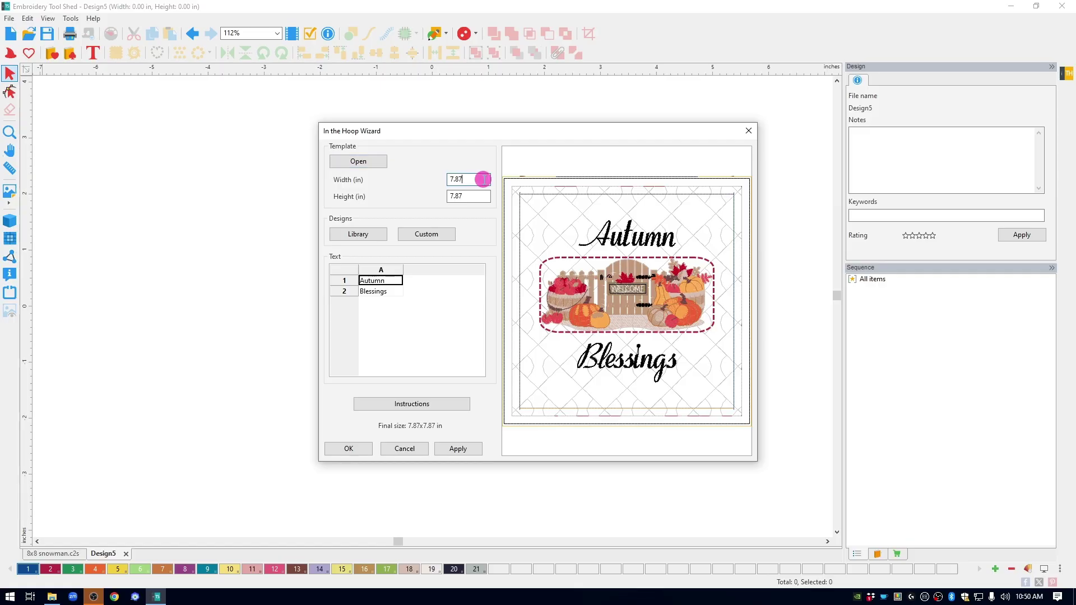
{"action": "left_click", "coordinate": [379, 238]}
{"action": "left_click", "coordinate": [321, 180]}
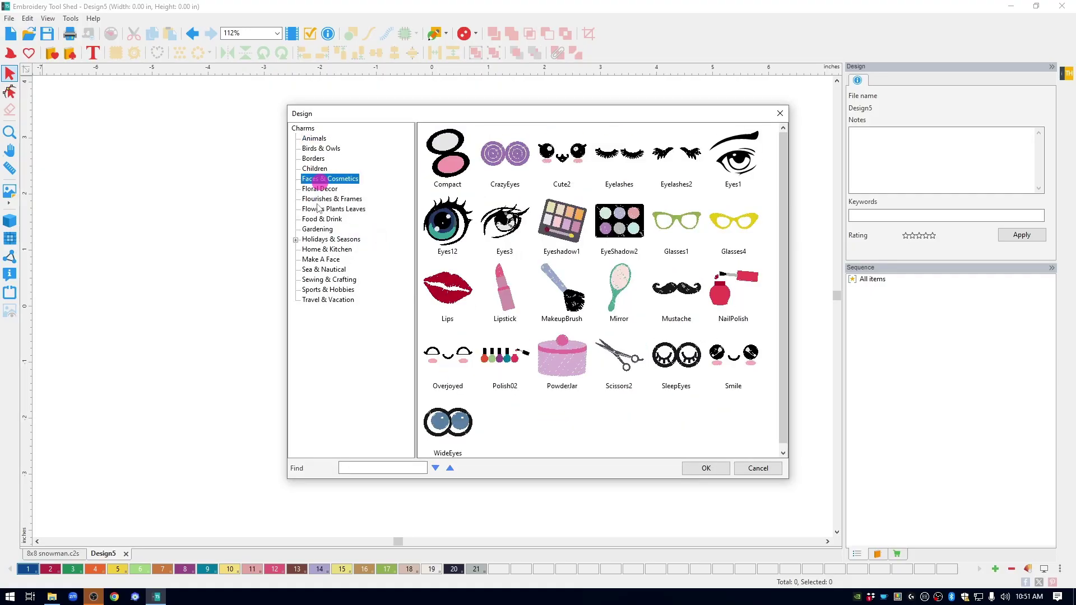
{"action": "left_click", "coordinate": [318, 209]}
{"action": "left_click", "coordinate": [325, 240]}
{"action": "left_click", "coordinate": [296, 240]}
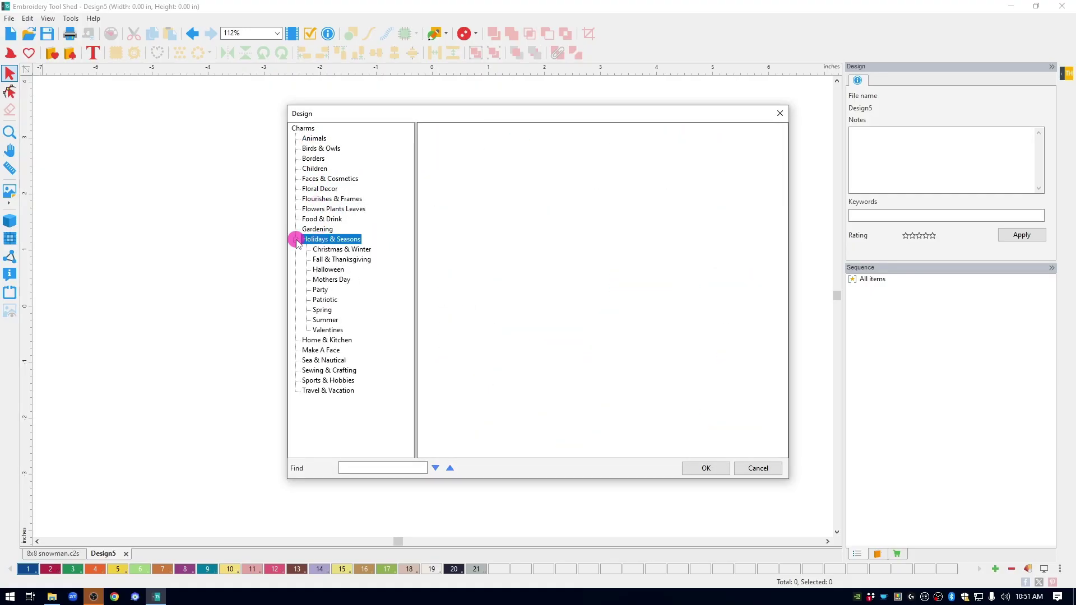
{"action": "key", "text": "Down"}
{"action": "left_click", "coordinate": [329, 370]}
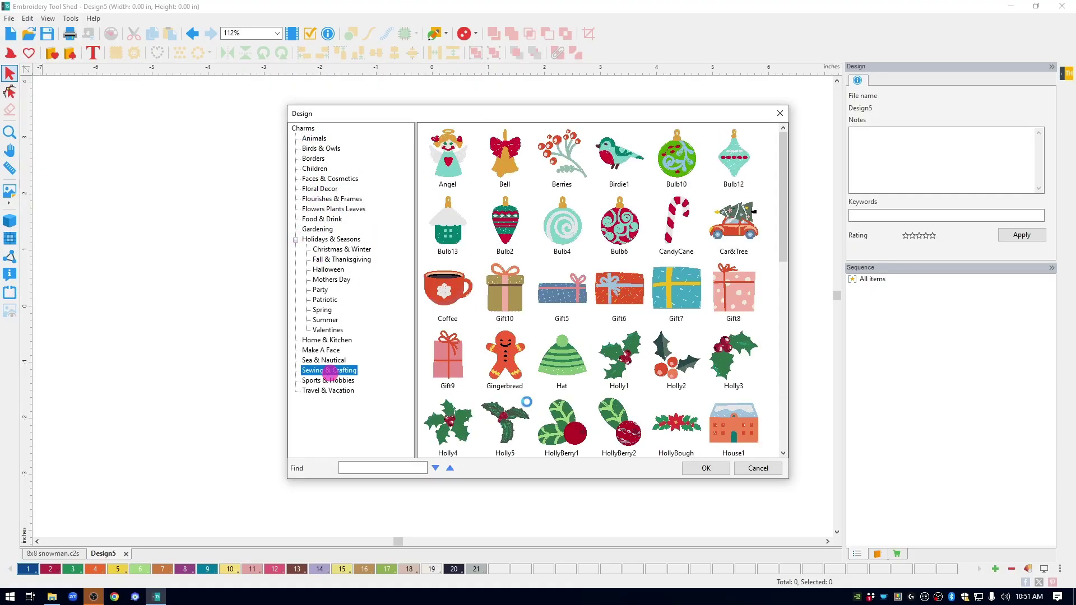
{"action": "left_click", "coordinate": [760, 469]}
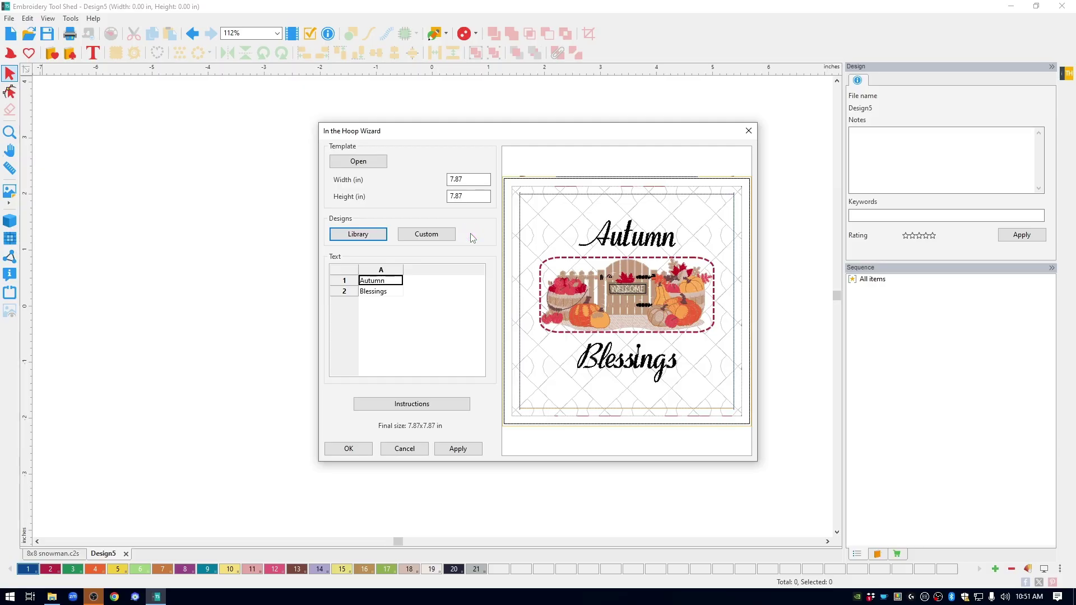
- Replace the top text line 'Autumn' with 'Fall' and apply it to the preview
{"action": "left_click", "coordinate": [419, 284]}
{"action": "left_click", "coordinate": [352, 282]}
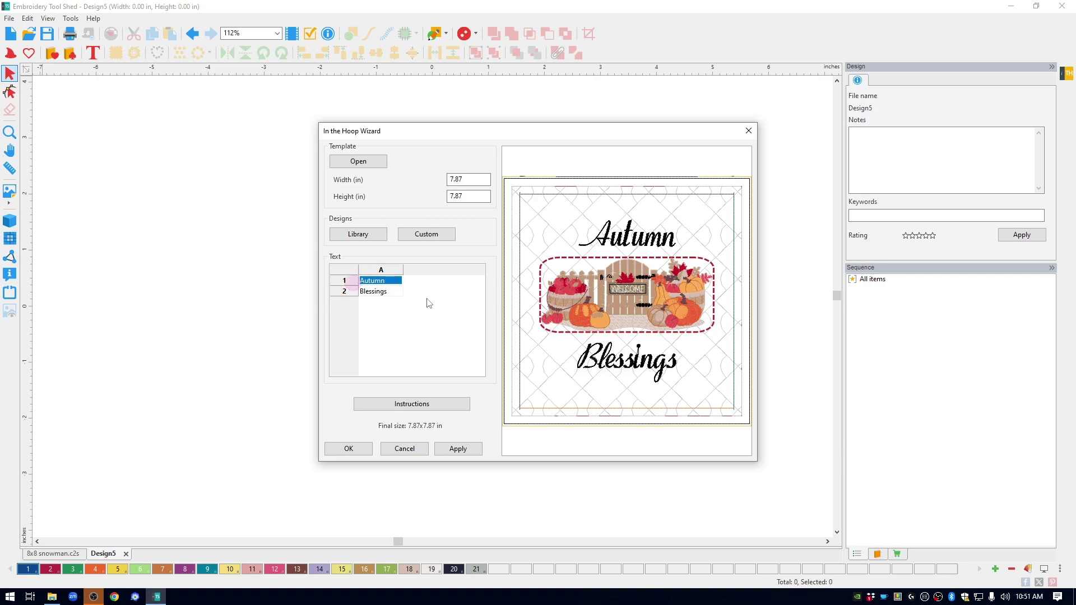
{"action": "type", "text": "Fall"}
{"action": "left_click", "coordinate": [457, 449]}
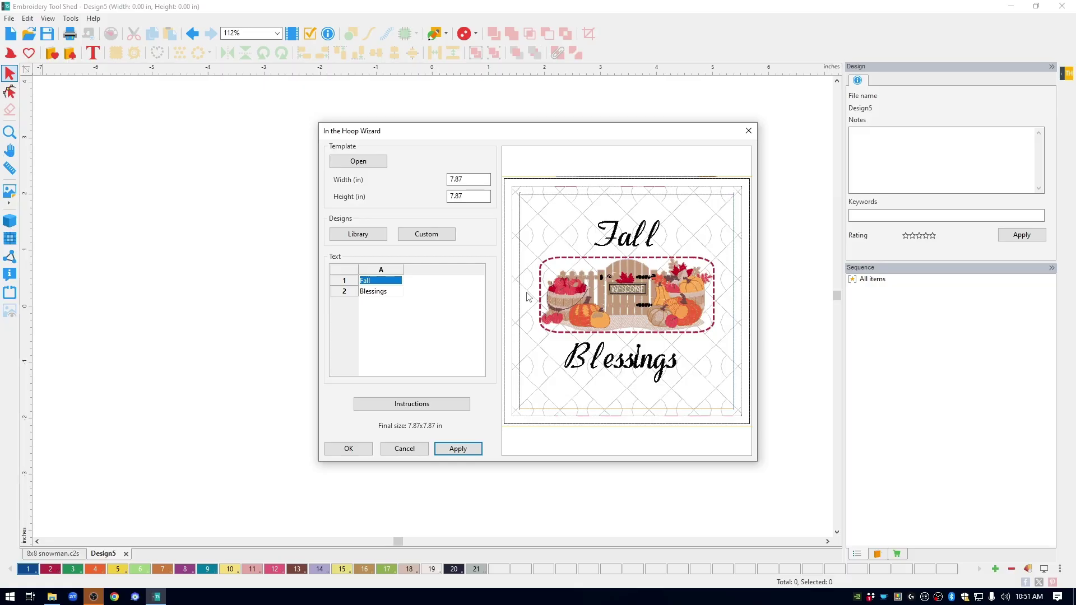
{"action": "left_click", "coordinate": [455, 409]}
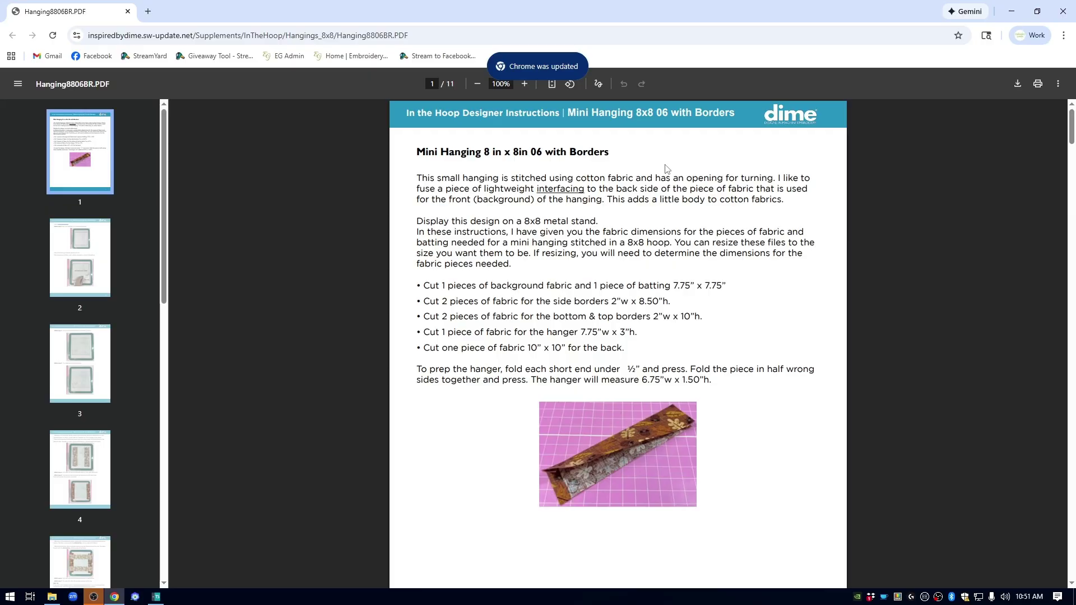
{"action": "scroll", "coordinate": [779, 297], "scroll_direction": "down", "scroll_amount": 6}
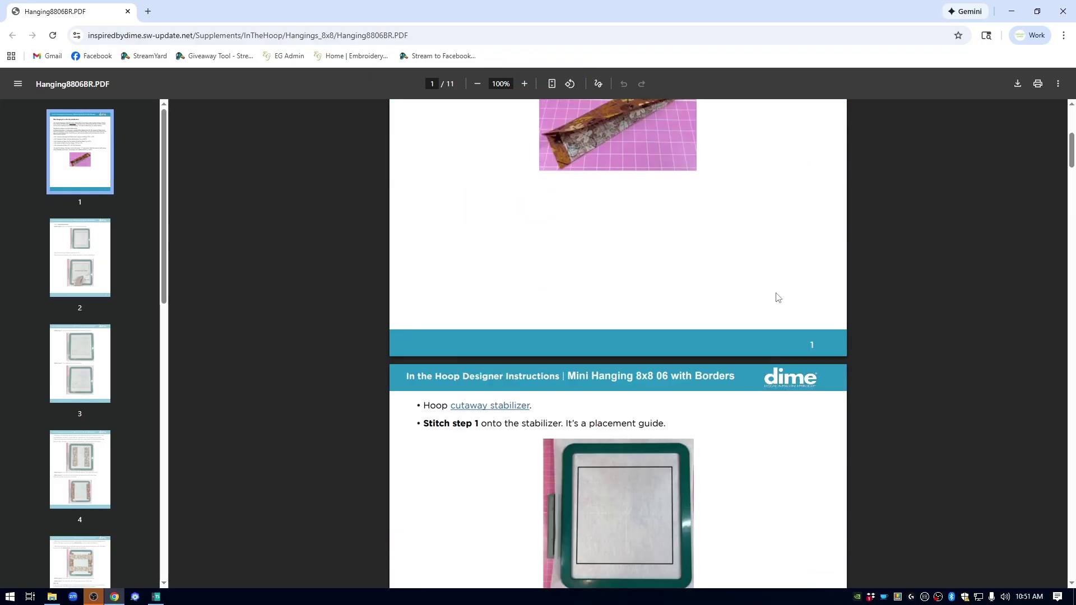
{"action": "scroll", "coordinate": [778, 298], "scroll_direction": "down", "scroll_amount": 20}
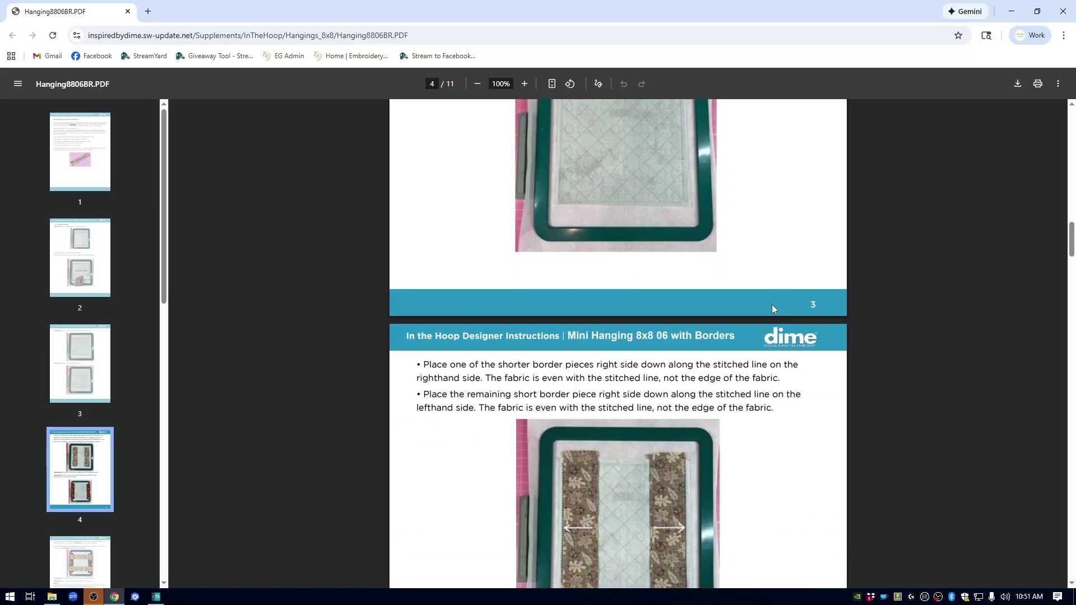
{"action": "scroll", "coordinate": [772, 305], "scroll_direction": "down", "scroll_amount": 3}
{"action": "left_click", "coordinate": [1065, 14]}
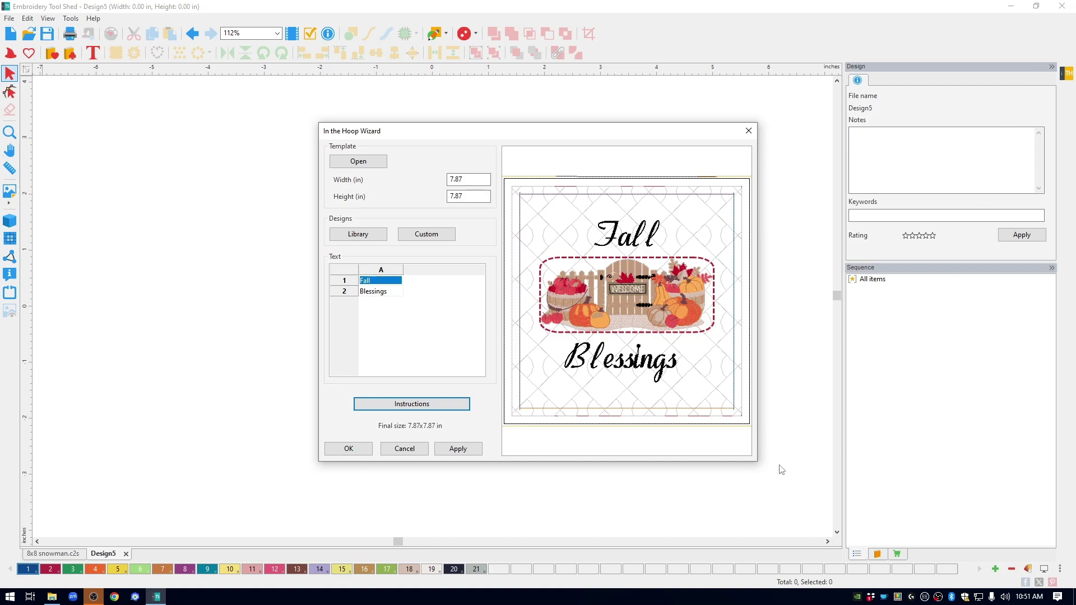
- Create the Fall Blessings hanging on the canvas and inspect its background fill, lettering and fence group
{"action": "left_click", "coordinate": [349, 449]}
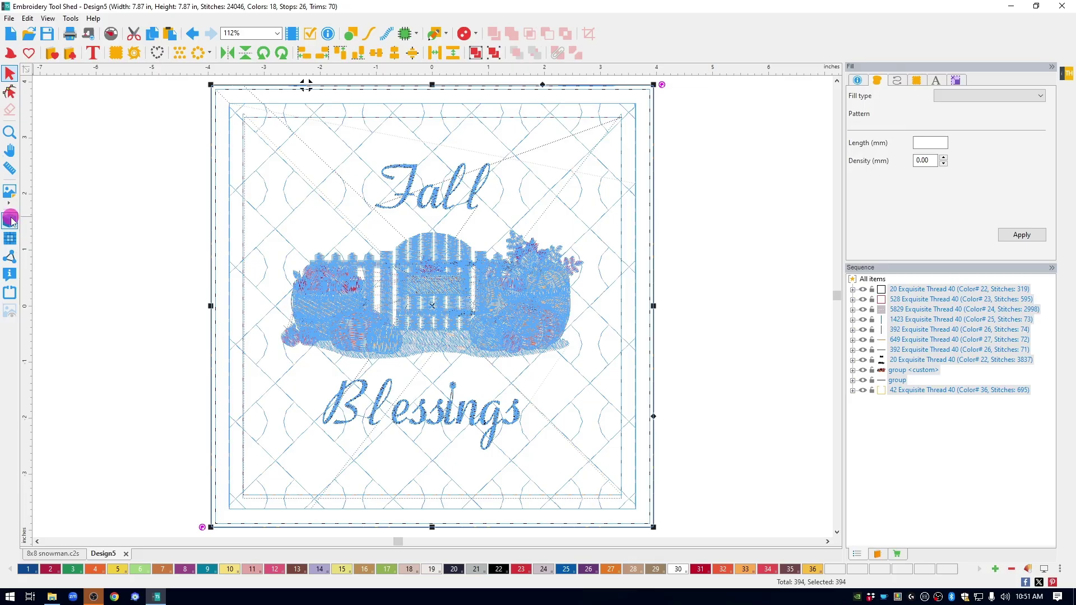
{"action": "left_click", "coordinate": [113, 209]}
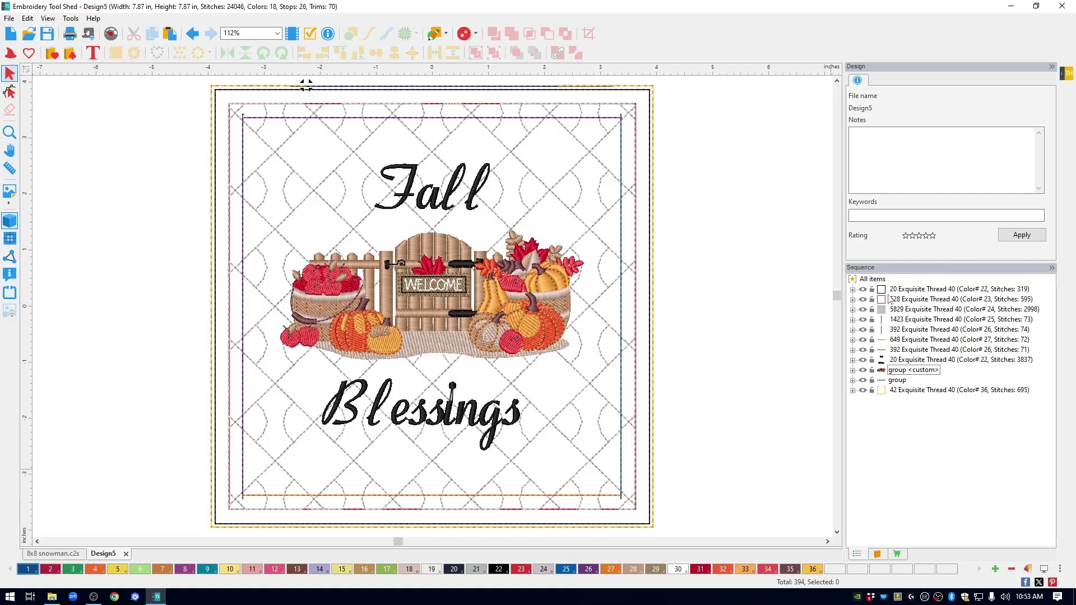
{"action": "left_click", "coordinate": [891, 310]}
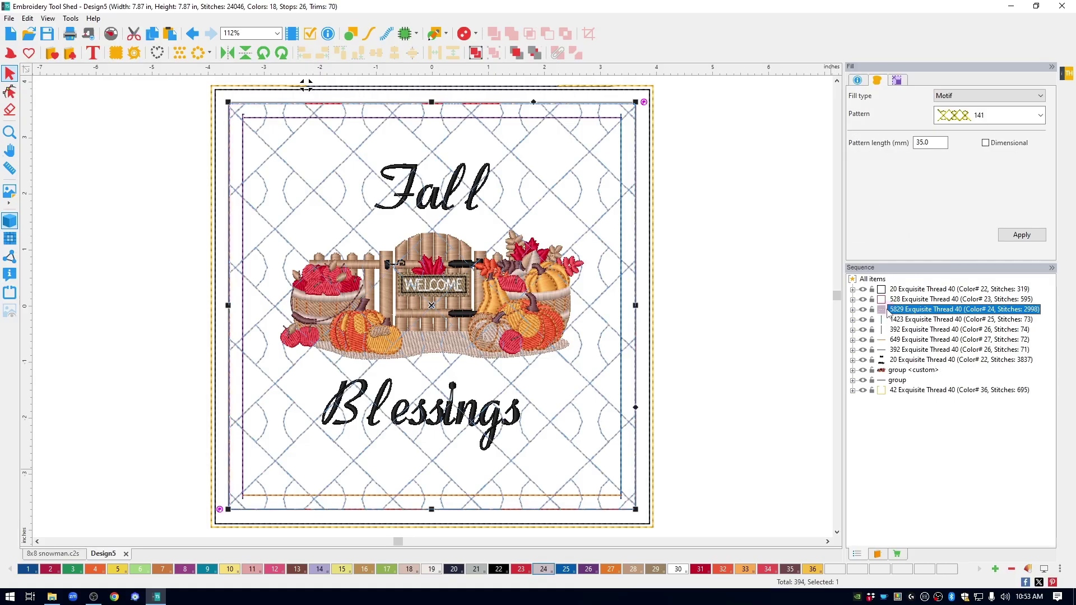
{"action": "left_click", "coordinate": [903, 360]}
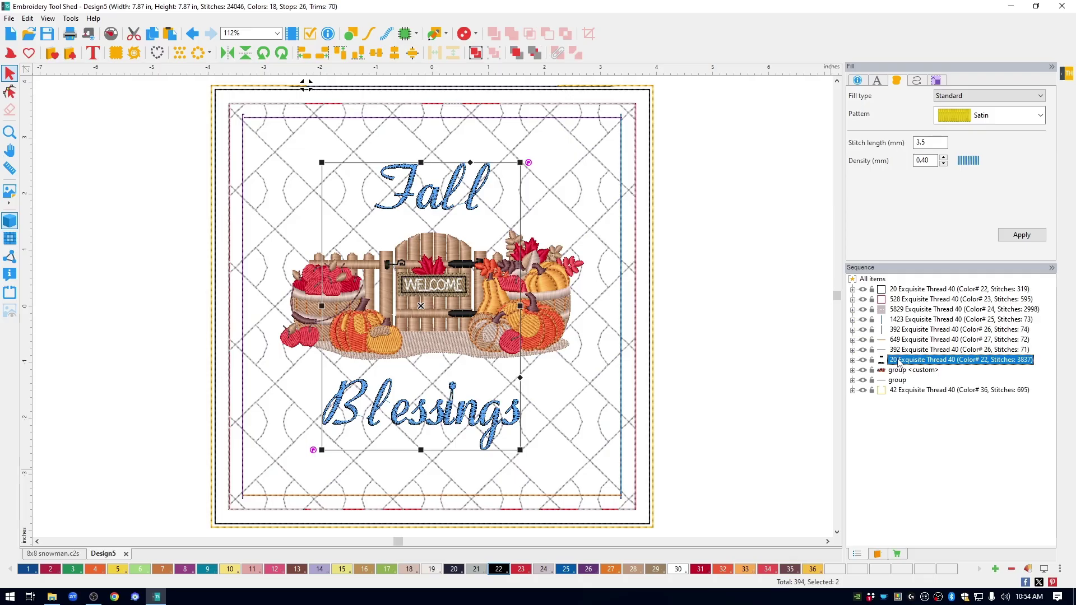
{"action": "left_click", "coordinate": [906, 370]}
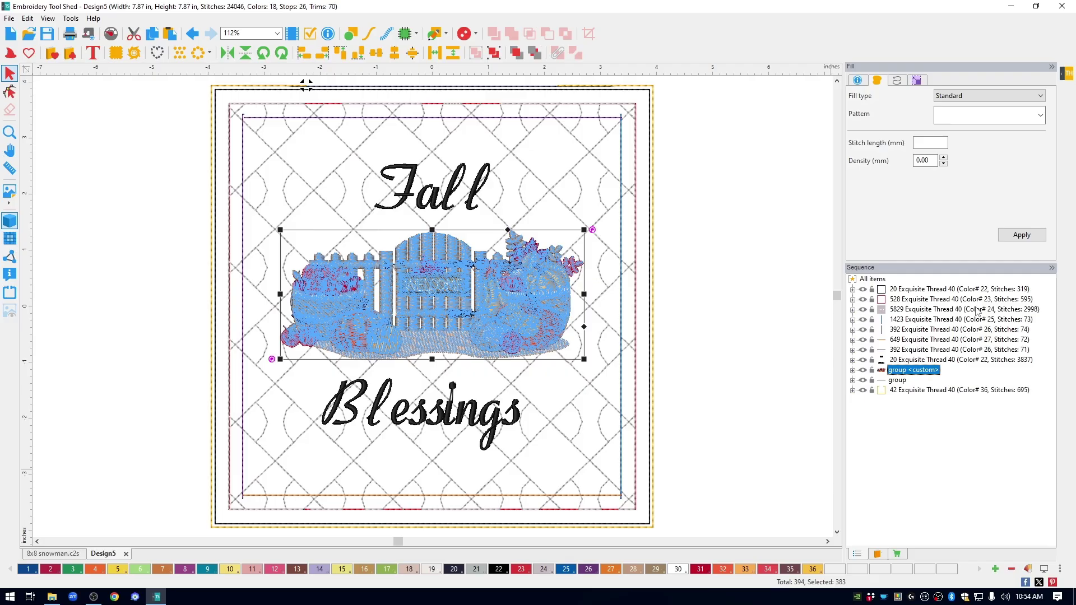
{"action": "left_click", "coordinate": [701, 261]}
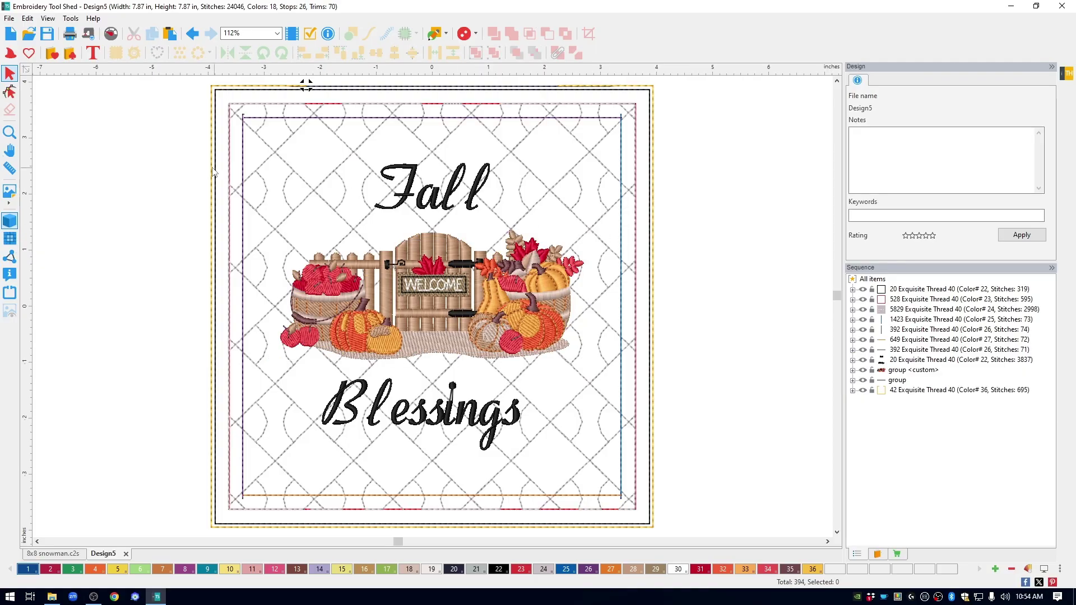
- Insert the stock Snowman design from the Christmas & Winter catalog into the hanging
{"action": "left_click", "coordinate": [52, 56]}
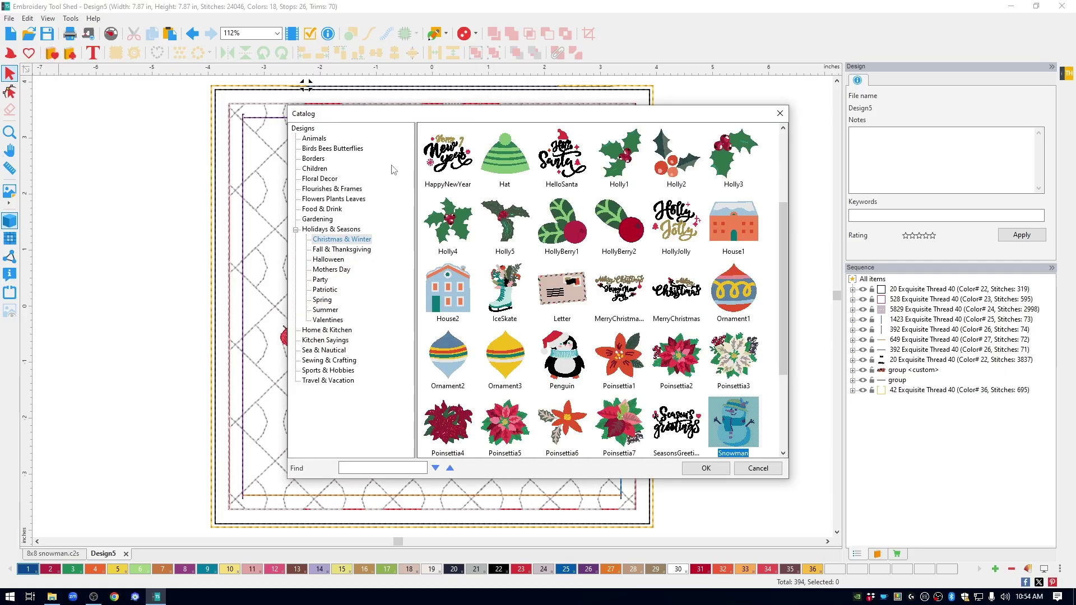
{"action": "left_click", "coordinate": [369, 229]}
{"action": "left_click", "coordinate": [357, 240]}
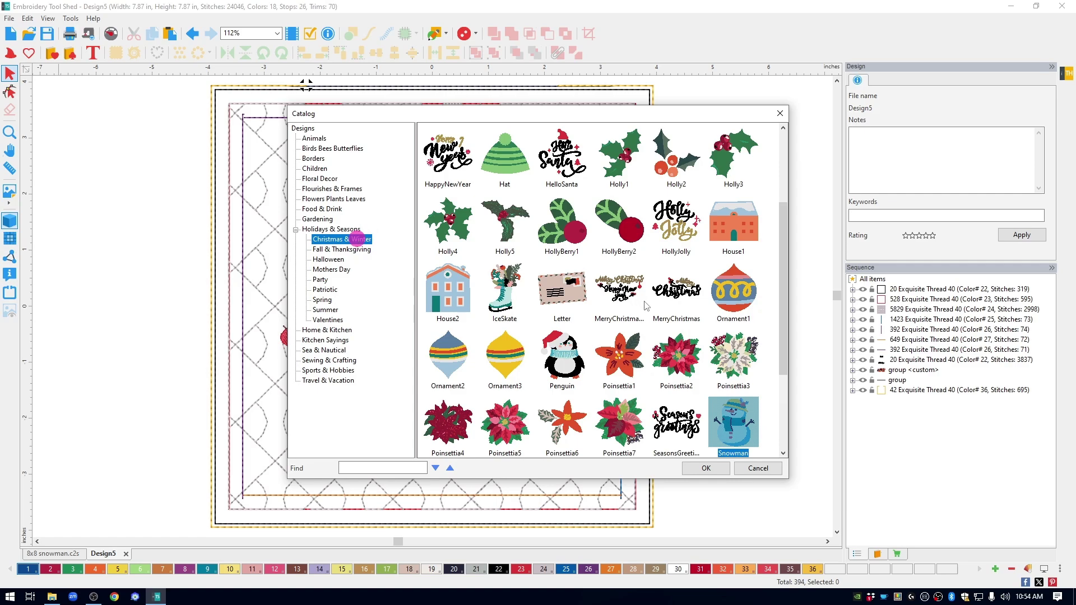
{"action": "scroll", "coordinate": [629, 314], "scroll_direction": "down", "scroll_amount": 1}
{"action": "scroll", "coordinate": [629, 314], "scroll_direction": "down", "scroll_amount": 1}
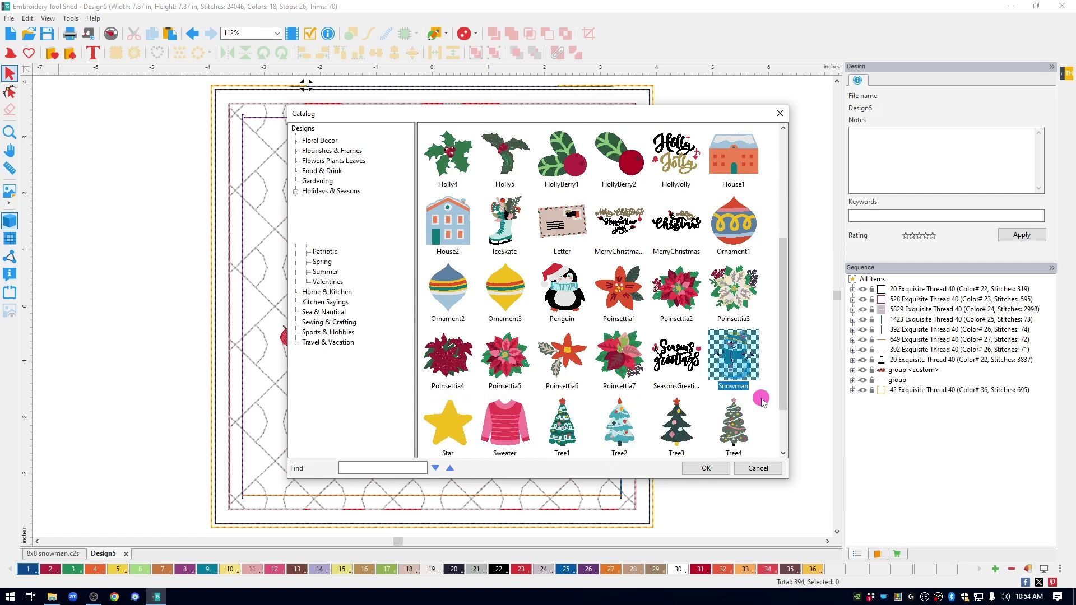
{"action": "scroll", "coordinate": [732, 362], "scroll_direction": "up", "scroll_amount": 3}
{"action": "left_click_drag", "start_coordinate": [783, 283], "coordinate": [781, 413]}
{"action": "left_click", "coordinate": [733, 336]}
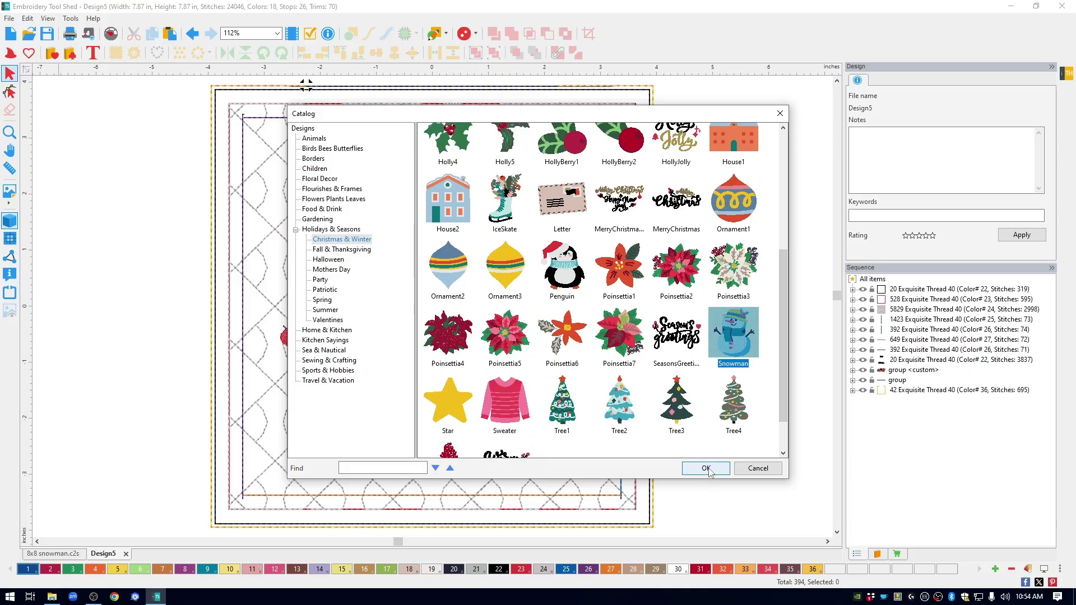
{"action": "left_click", "coordinate": [707, 469]}
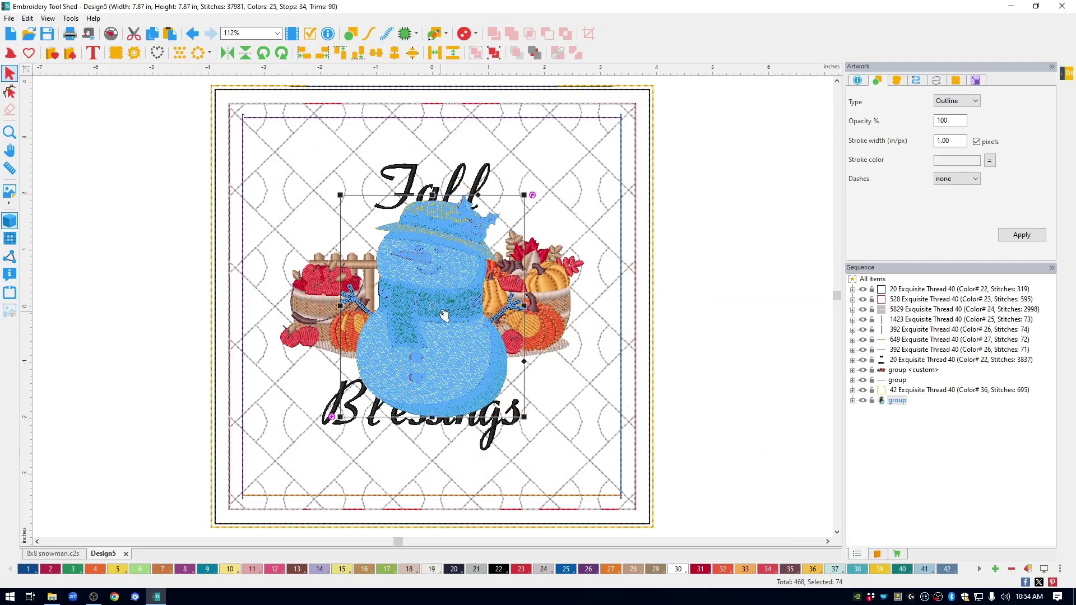
- Move the snowman ahead of the fence group in the sequence, then delete the fence and pumpkin artwork
{"action": "left_click", "coordinate": [937, 403]}
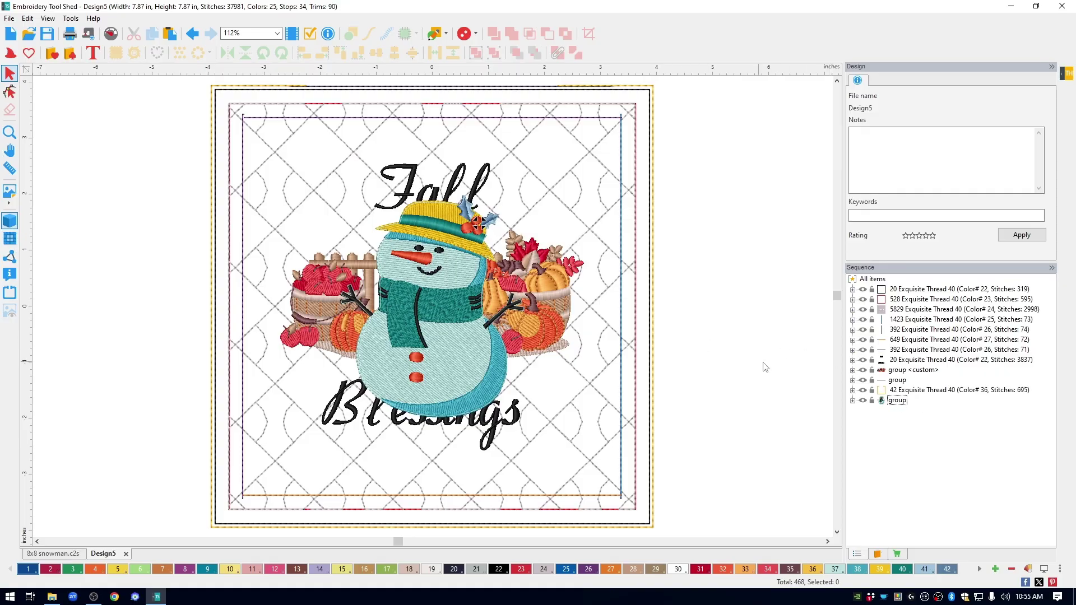
{"action": "left_click", "coordinate": [898, 371]}
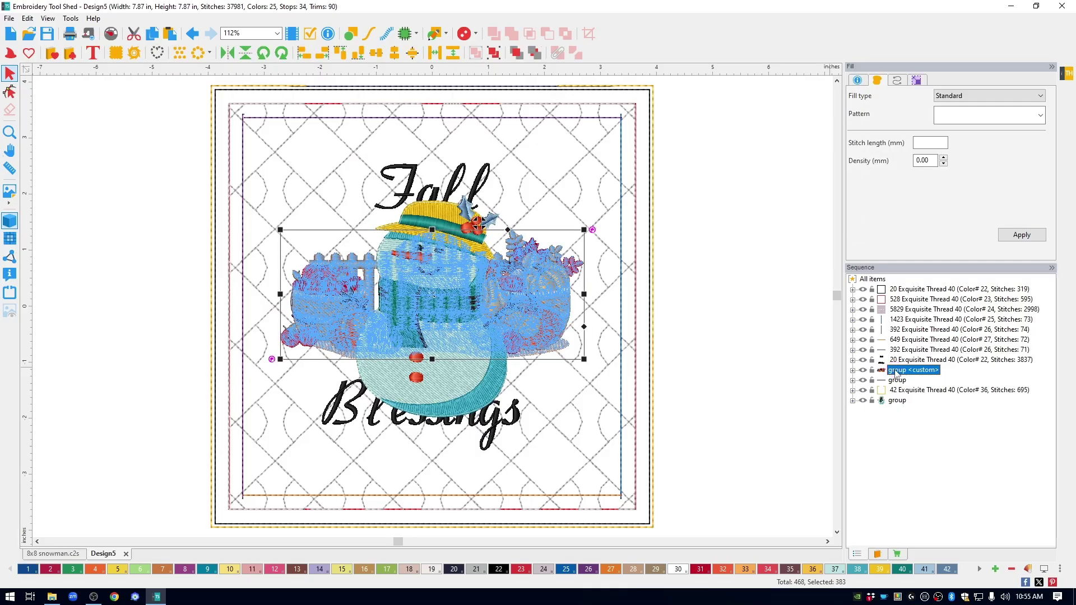
{"action": "left_click", "coordinate": [897, 401]}
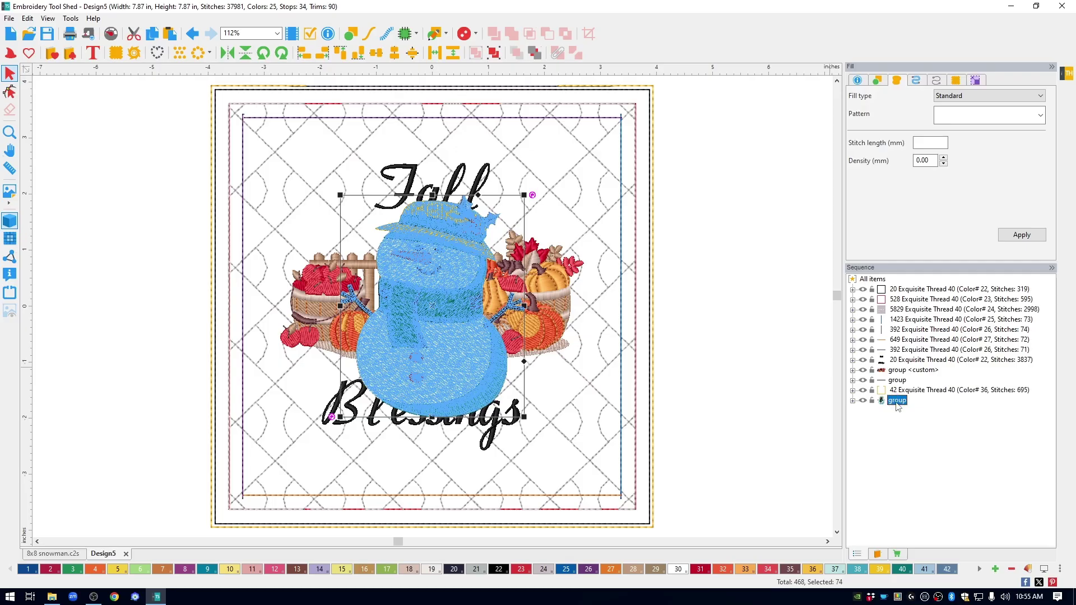
{"action": "left_click", "coordinate": [897, 403]}
{"action": "left_click_drag", "start_coordinate": [898, 402], "coordinate": [906, 363]}
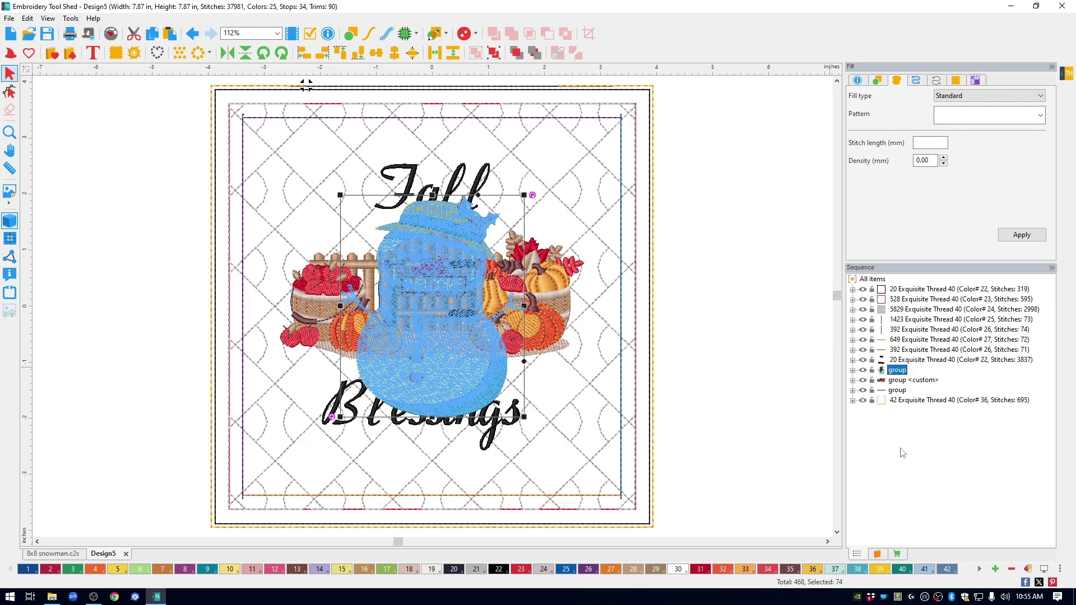
{"action": "left_click", "coordinate": [897, 381]}
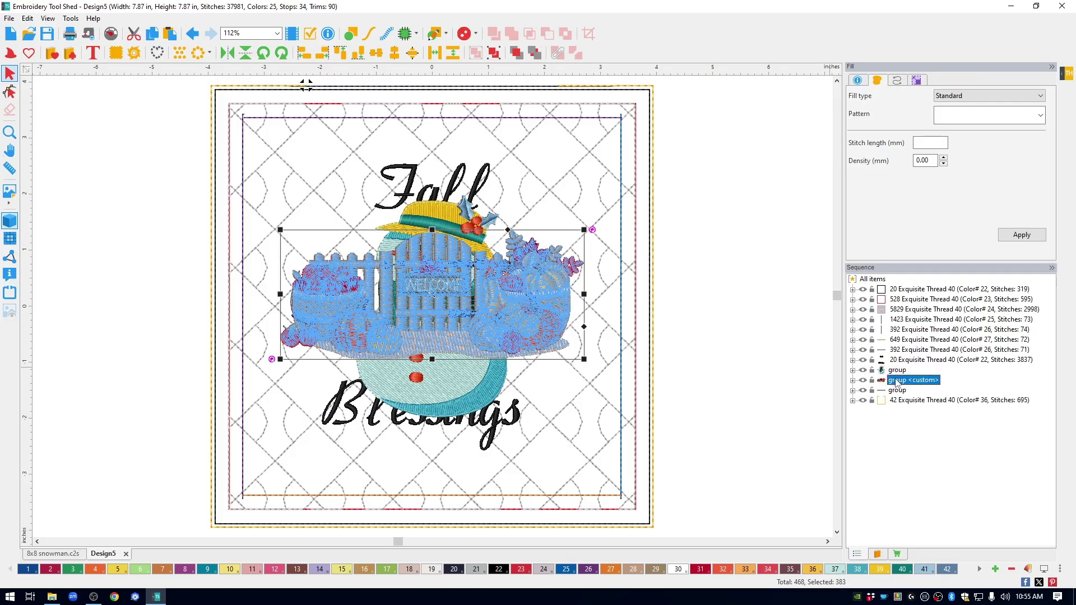
{"action": "key", "text": "Delete"}
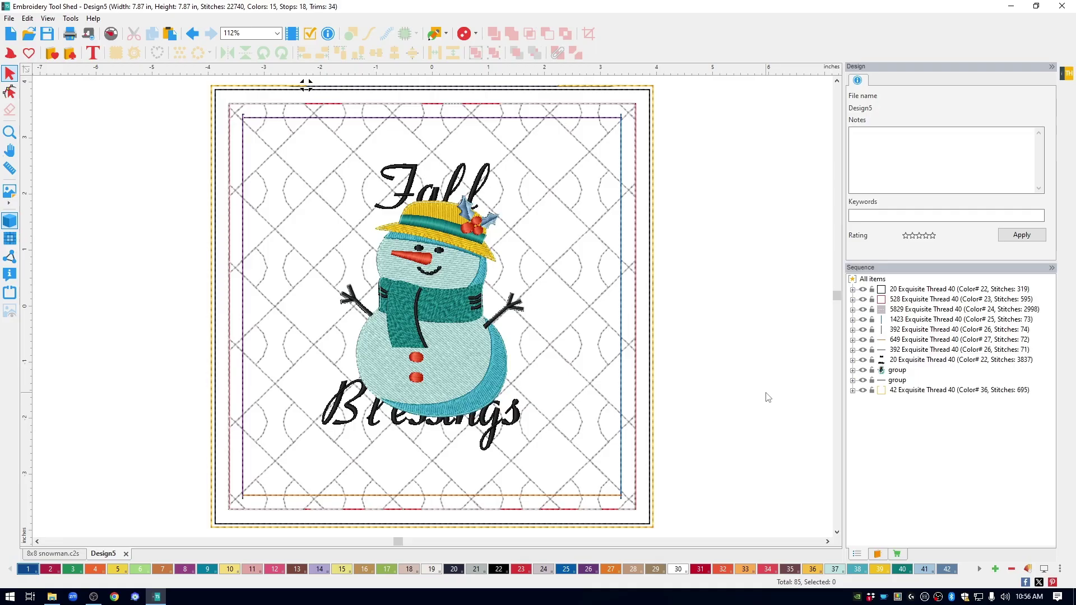
- Add new lettering reading 'Winter Wishes' in the Diana-Vs font
{"action": "left_click", "coordinate": [952, 360]}
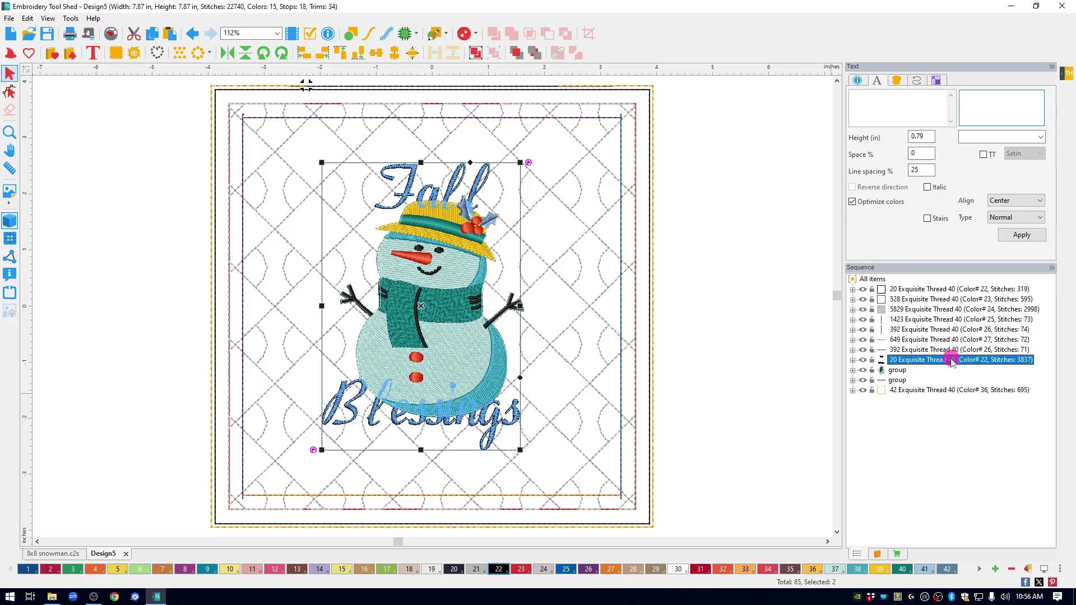
{"action": "left_click", "coordinate": [898, 370]}
{"action": "left_click", "coordinate": [902, 361]}
{"action": "left_click", "coordinate": [93, 53]}
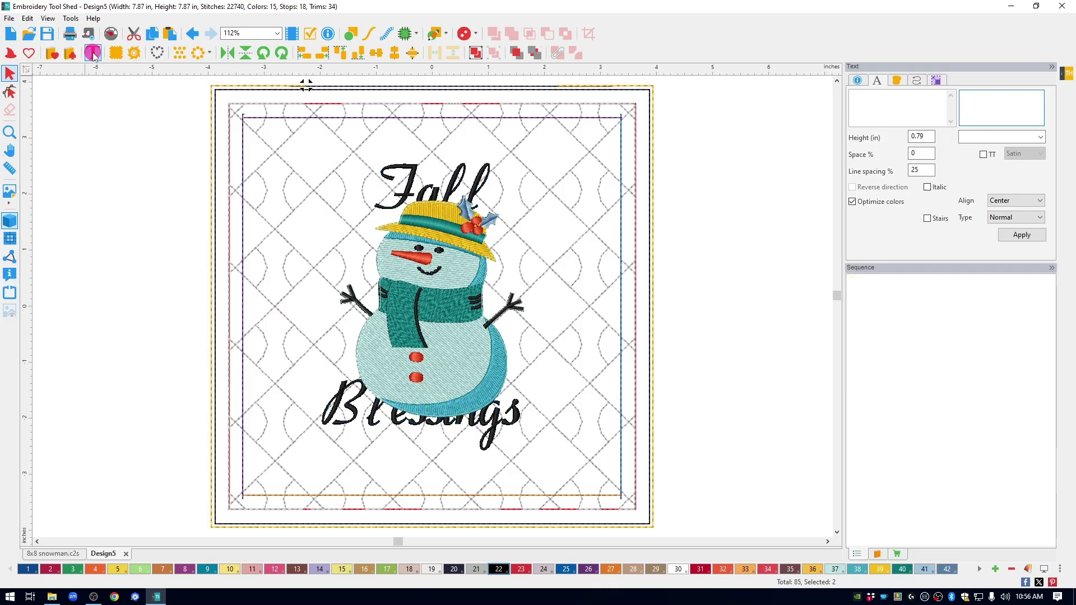
{"action": "left_click", "coordinate": [118, 211]}
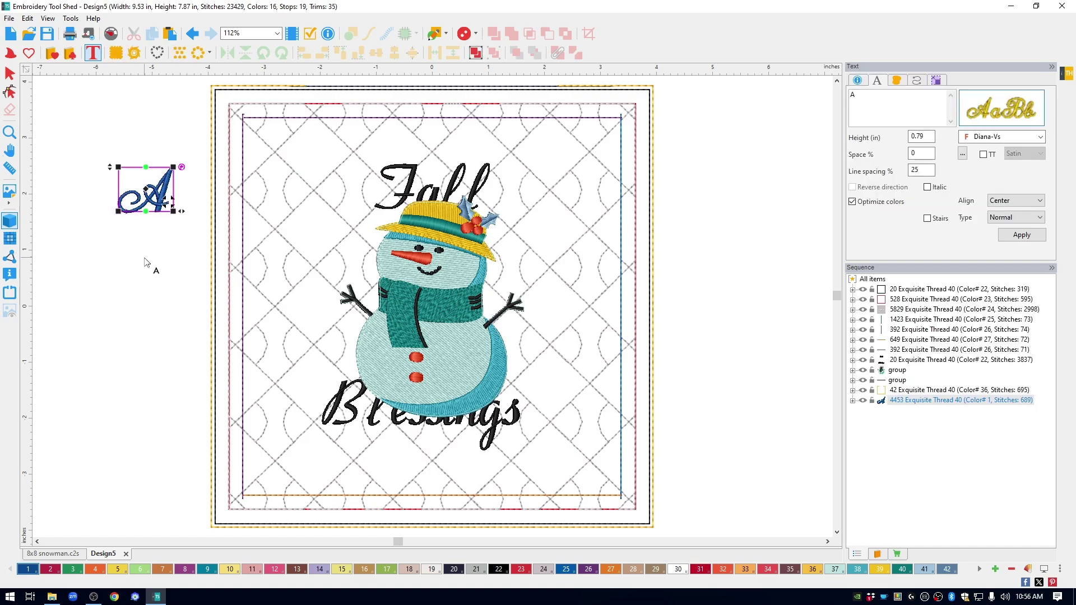
{"action": "left_click", "coordinate": [889, 102]}
{"action": "left_click_drag", "start_coordinate": [850, 95], "coordinate": [888, 108]}
{"action": "type", "text": "Winter "}
{"action": "type", "text": "Wishes"}
{"action": "left_click", "coordinate": [1034, 137]}
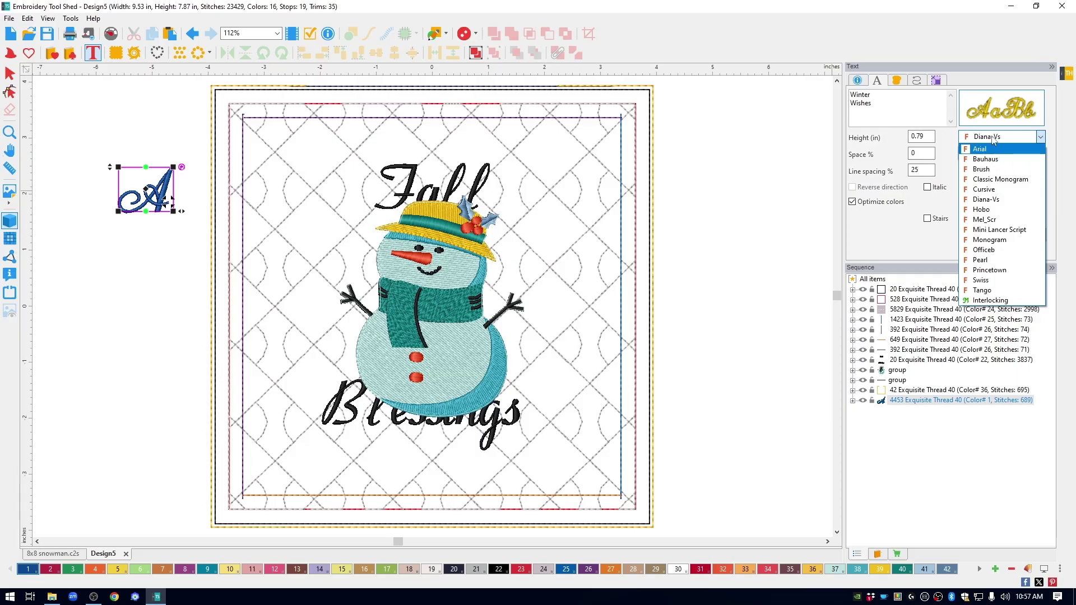
{"action": "left_click", "coordinate": [1004, 139]}
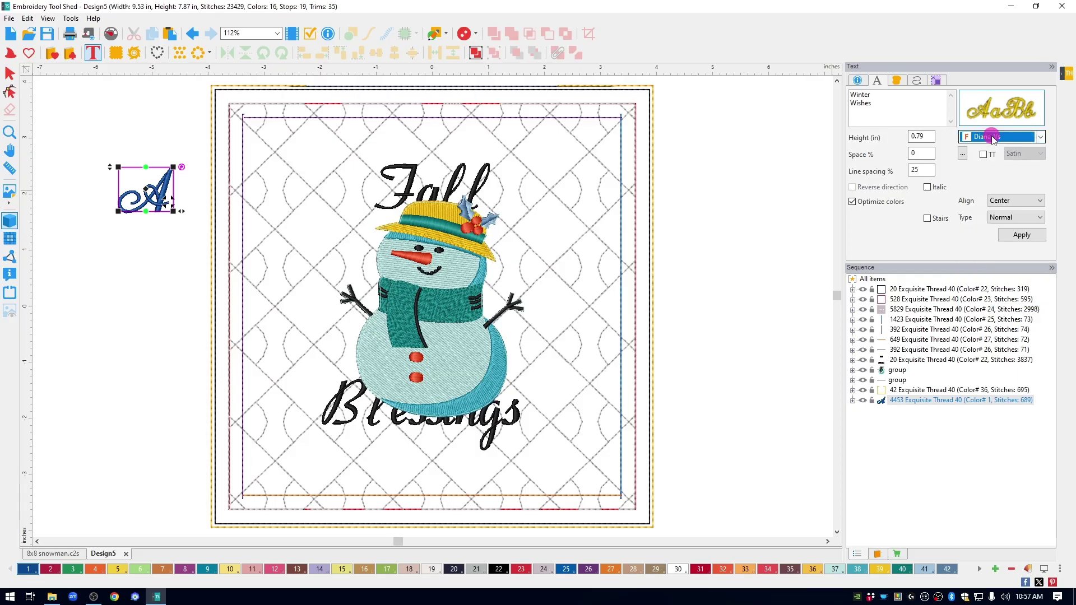
{"action": "left_click", "coordinate": [1021, 236]}
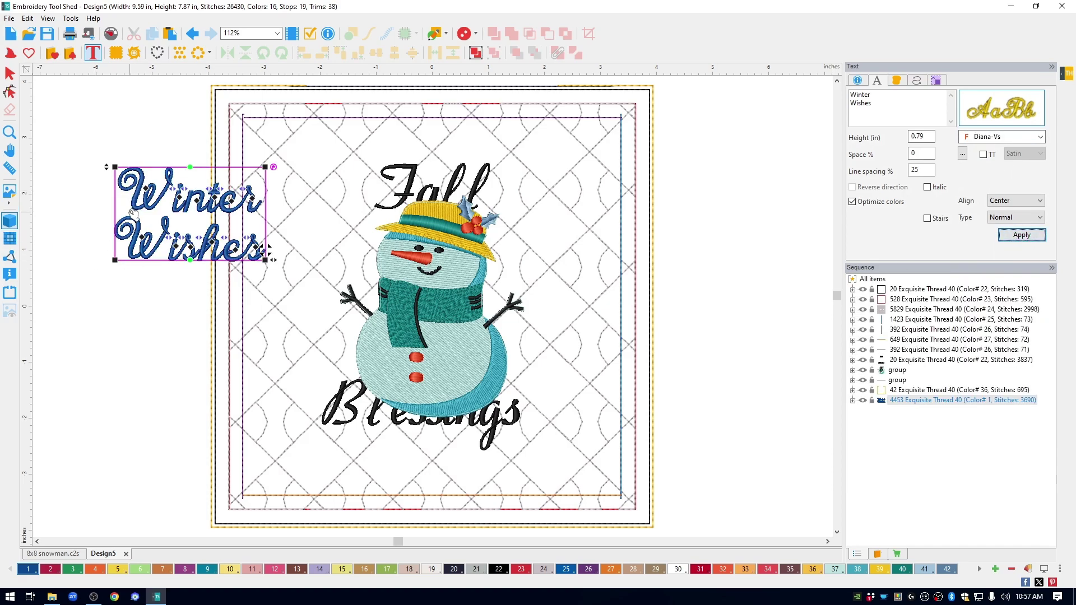
- Move Winter Wishes earlier in the stitch order and delete the Fall Blessings text
{"action": "left_click", "coordinate": [946, 426]}
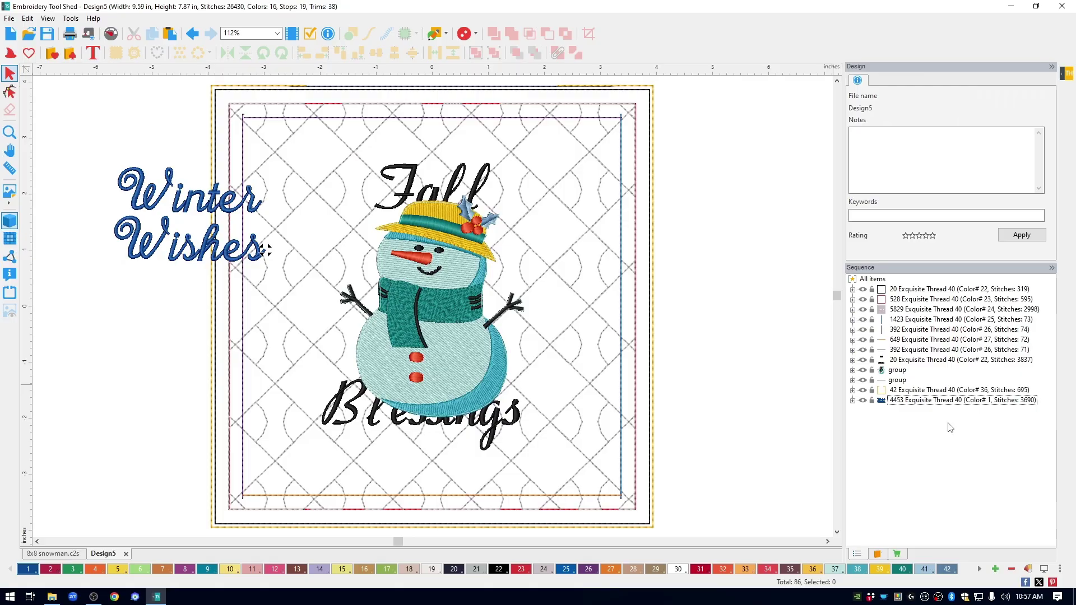
{"action": "left_click", "coordinate": [914, 381]}
{"action": "left_click_drag", "start_coordinate": [914, 384], "coordinate": [913, 358]}
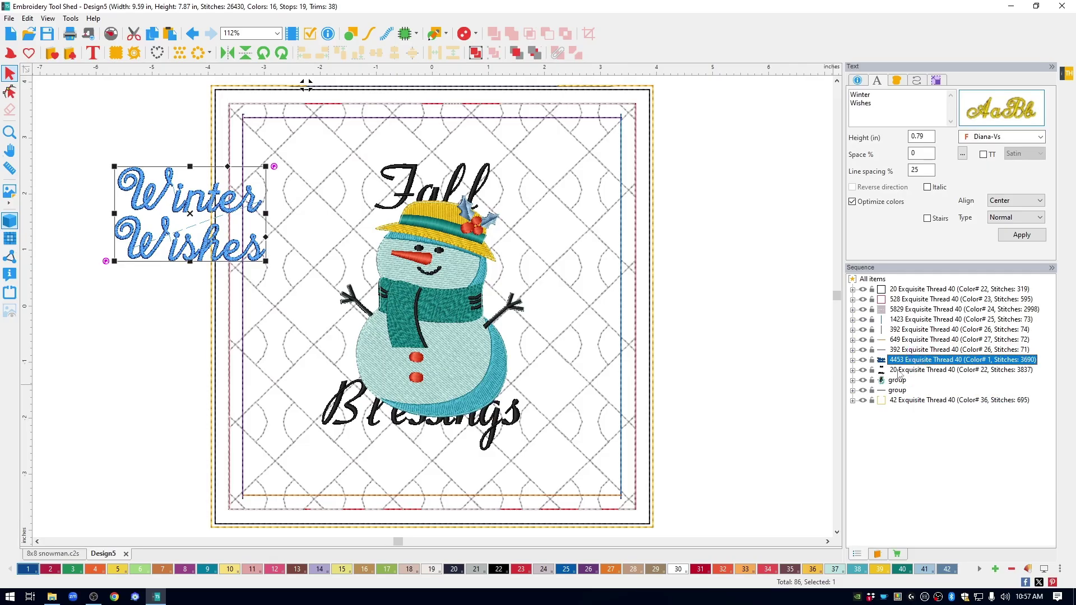
{"action": "left_click", "coordinate": [900, 371]}
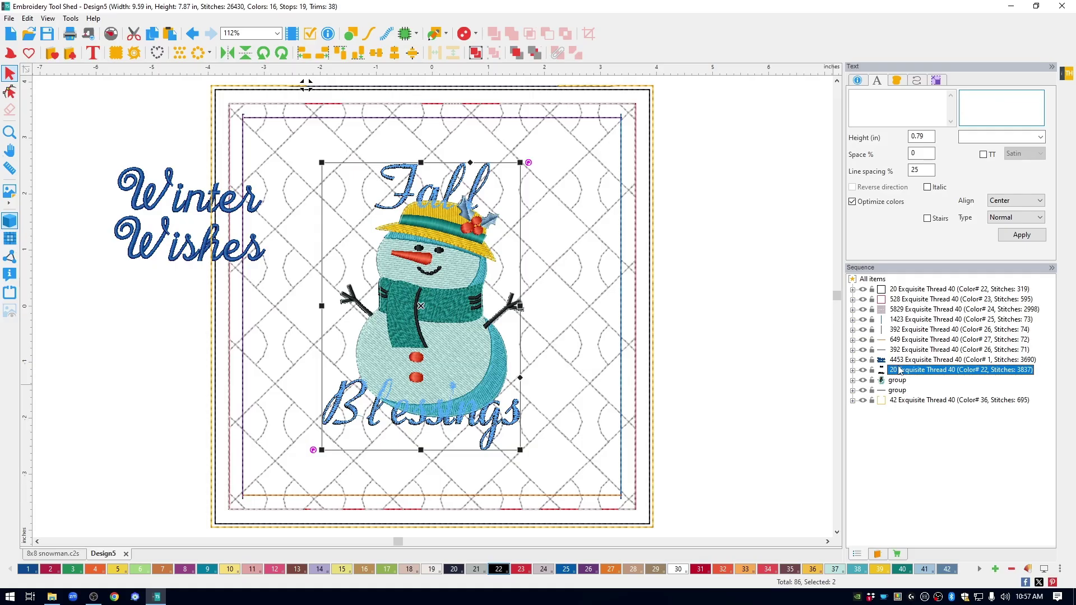
{"action": "key", "text": "Delete"}
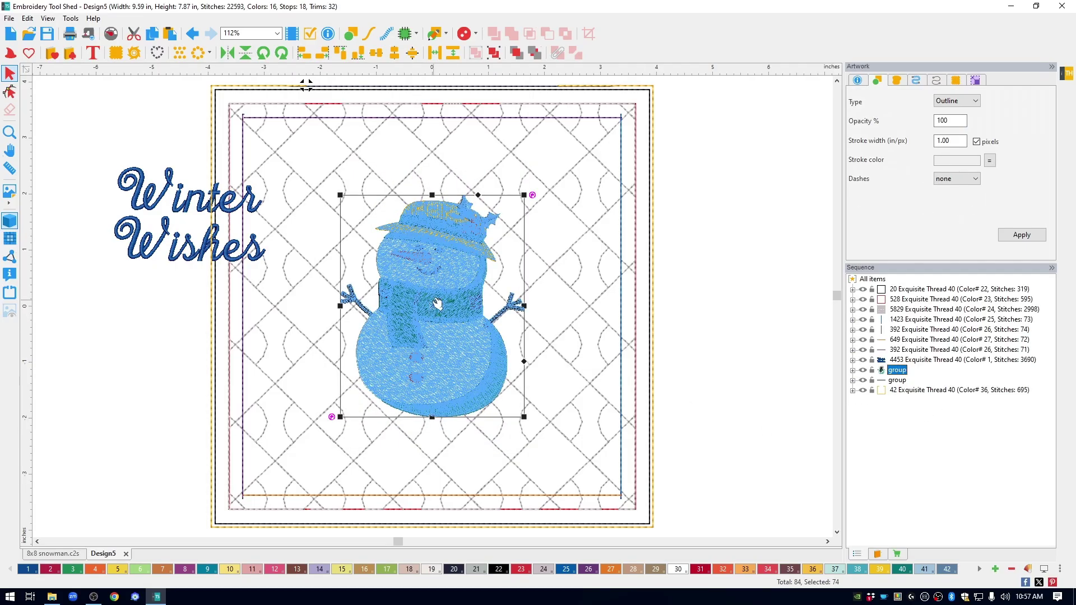
- Move the snowman to the lower right and Winter Wishes to the upper left, enlarging the lettering
{"action": "left_click_drag", "start_coordinate": [435, 303], "coordinate": [515, 355]}
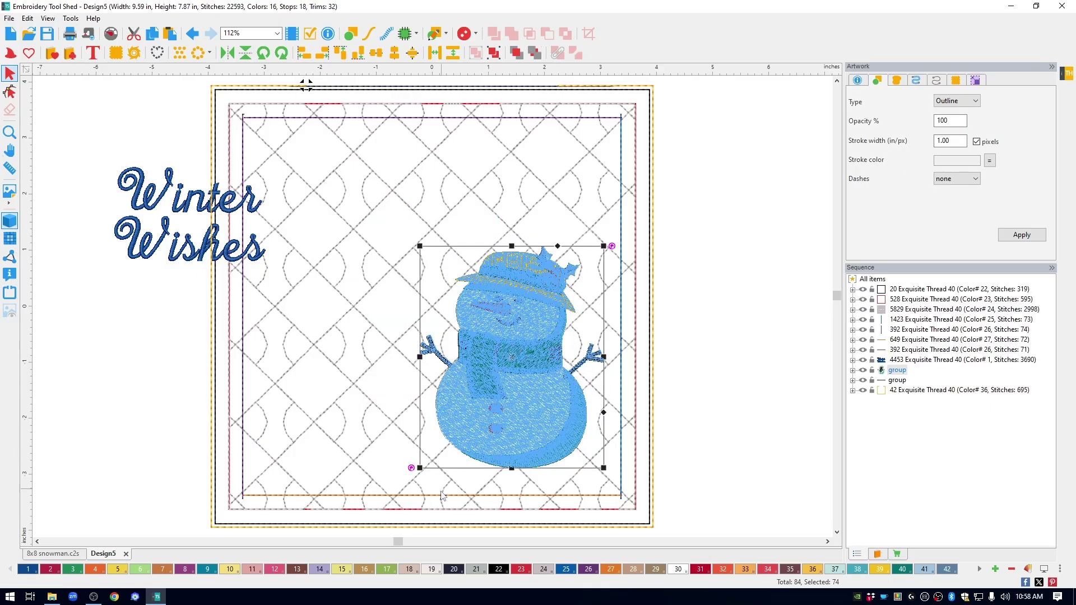
{"action": "left_click_drag", "start_coordinate": [161, 197], "coordinate": [308, 170]}
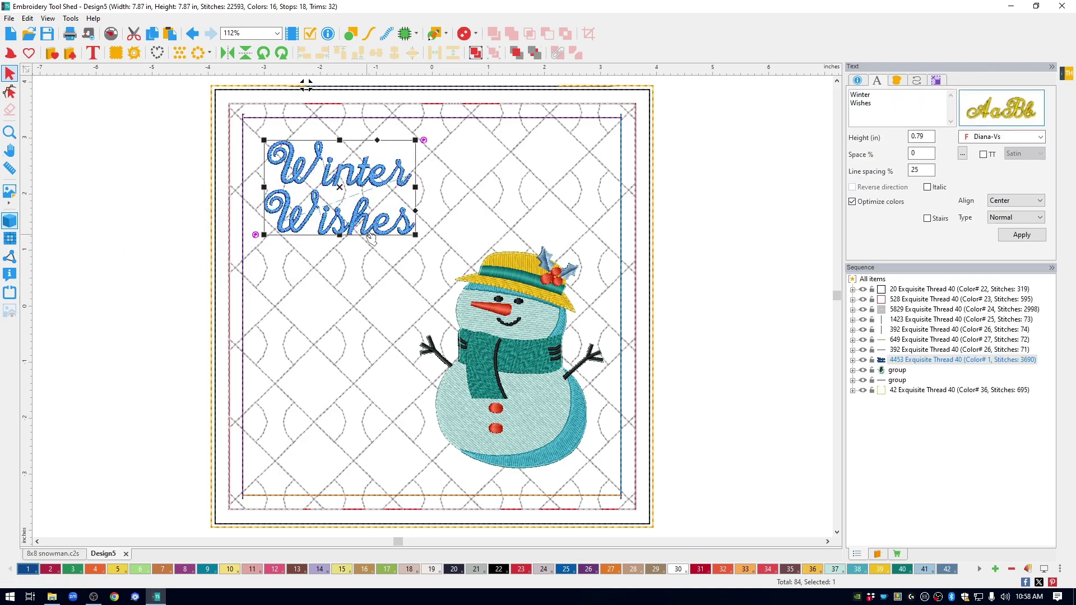
{"action": "left_click_drag", "start_coordinate": [415, 234], "coordinate": [452, 257]}
{"action": "left_click", "coordinate": [361, 181]}
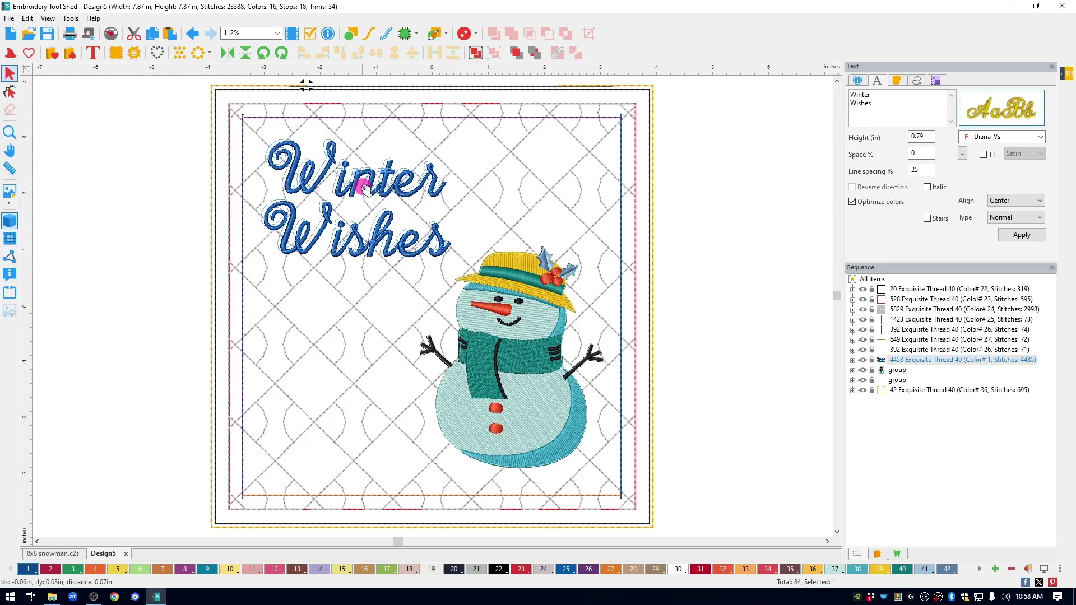
{"action": "left_click", "coordinate": [361, 181]}
- Enlarge the snowman inside the block
{"action": "left_click", "coordinate": [539, 354]}
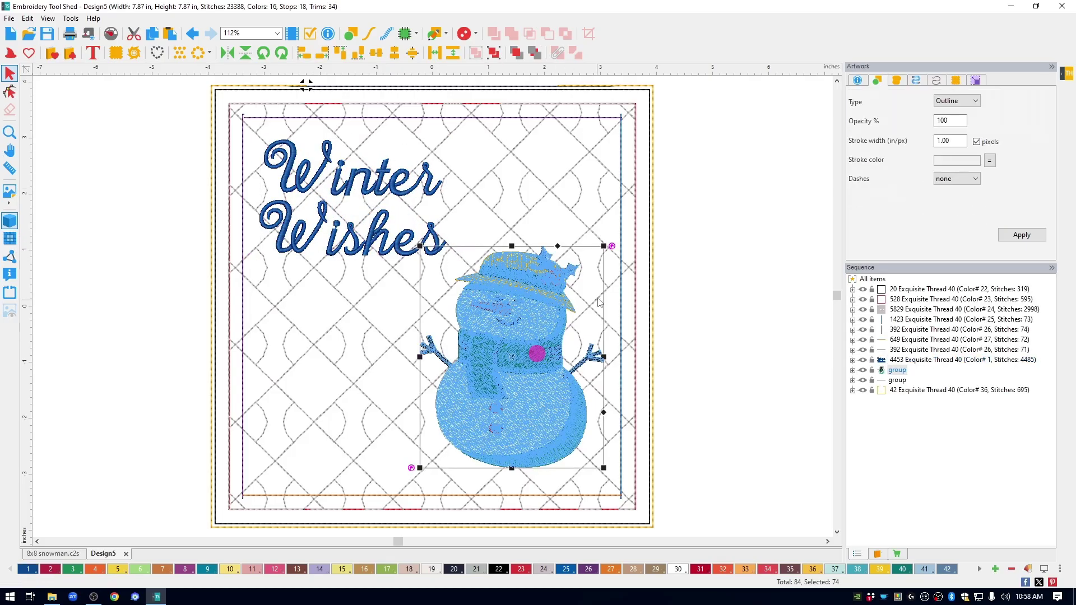
{"action": "left_click_drag", "start_coordinate": [604, 246], "coordinate": [613, 234]}
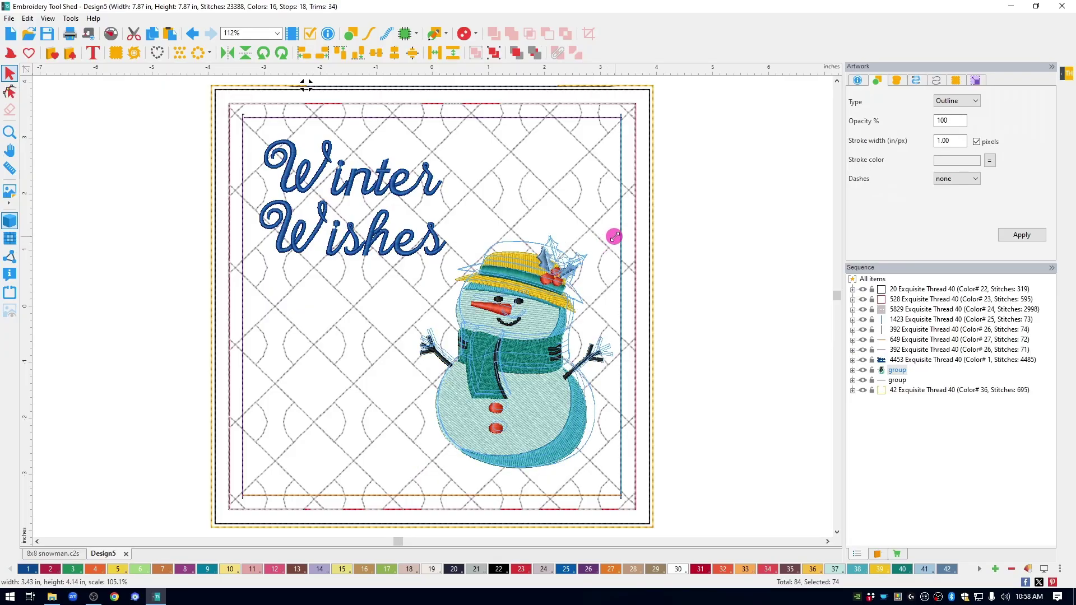
{"action": "left_click", "coordinate": [527, 387]}
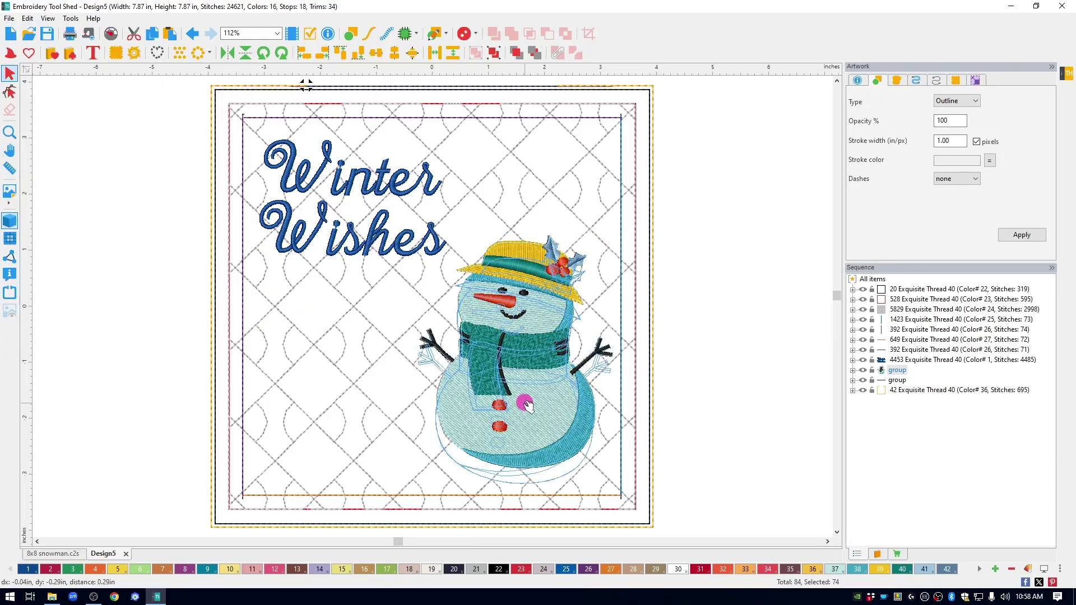
{"action": "left_click", "coordinate": [899, 310]}
{"action": "left_click", "coordinate": [772, 310]}
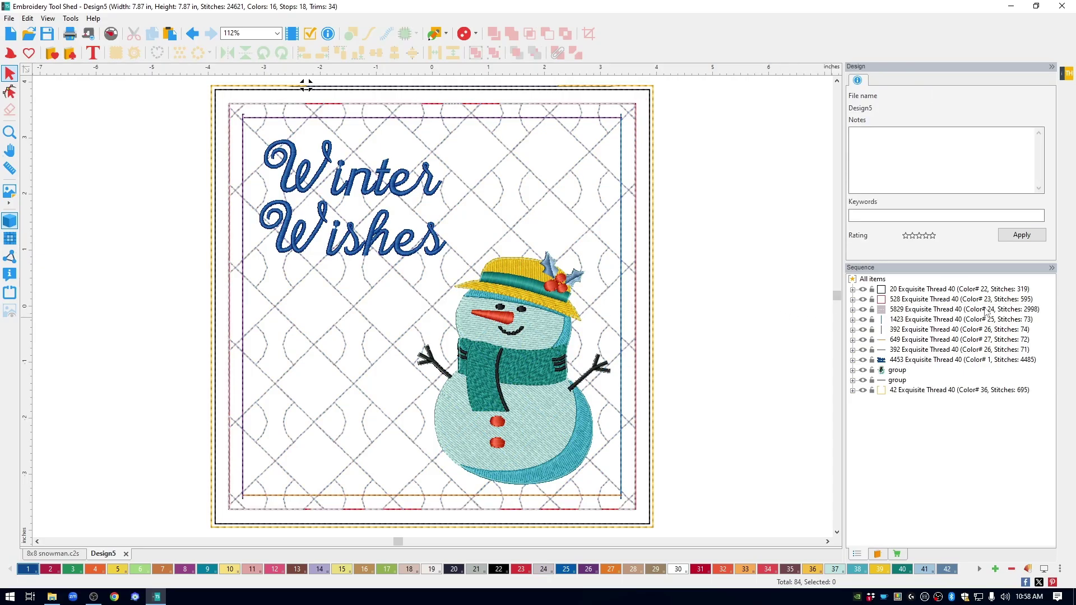
- Change the background quilting fill to Wave with density 28
{"action": "left_click", "coordinate": [953, 274]}
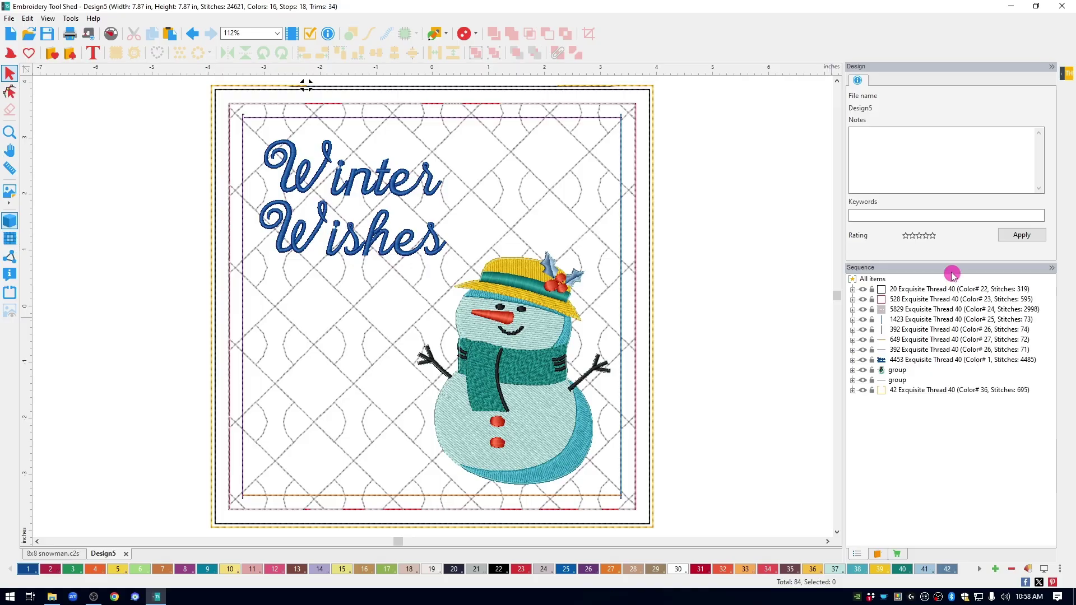
{"action": "left_click", "coordinate": [911, 310]}
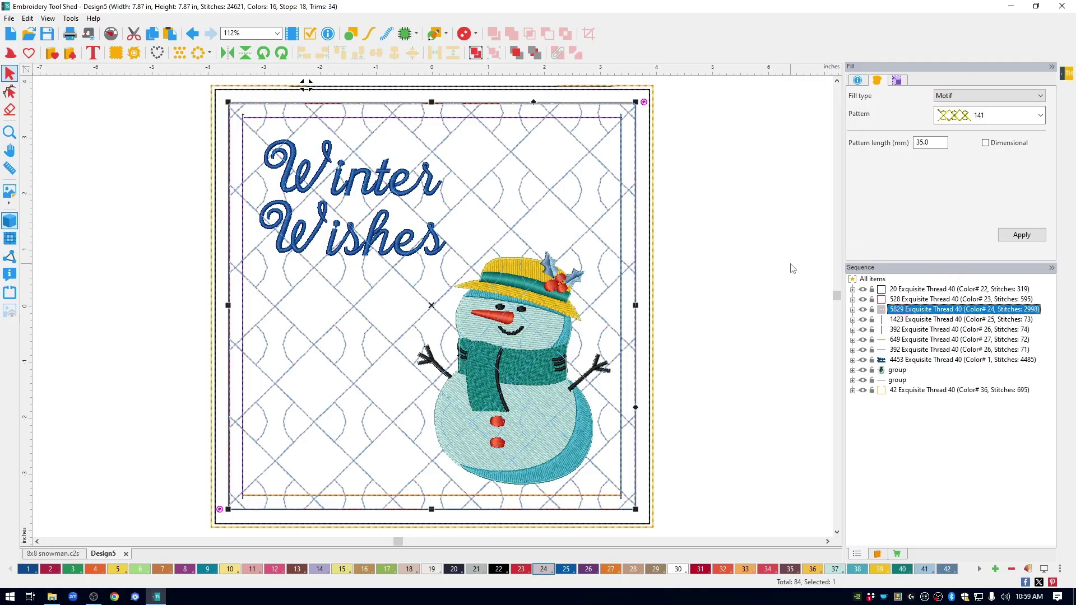
{"action": "left_click", "coordinate": [909, 102]}
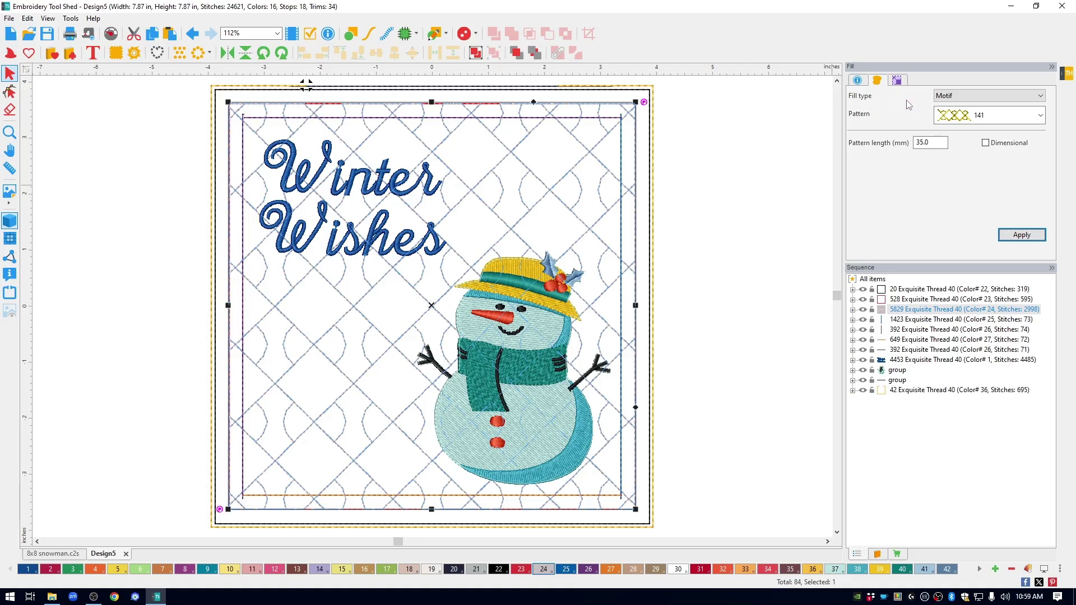
{"action": "left_click", "coordinate": [987, 97]}
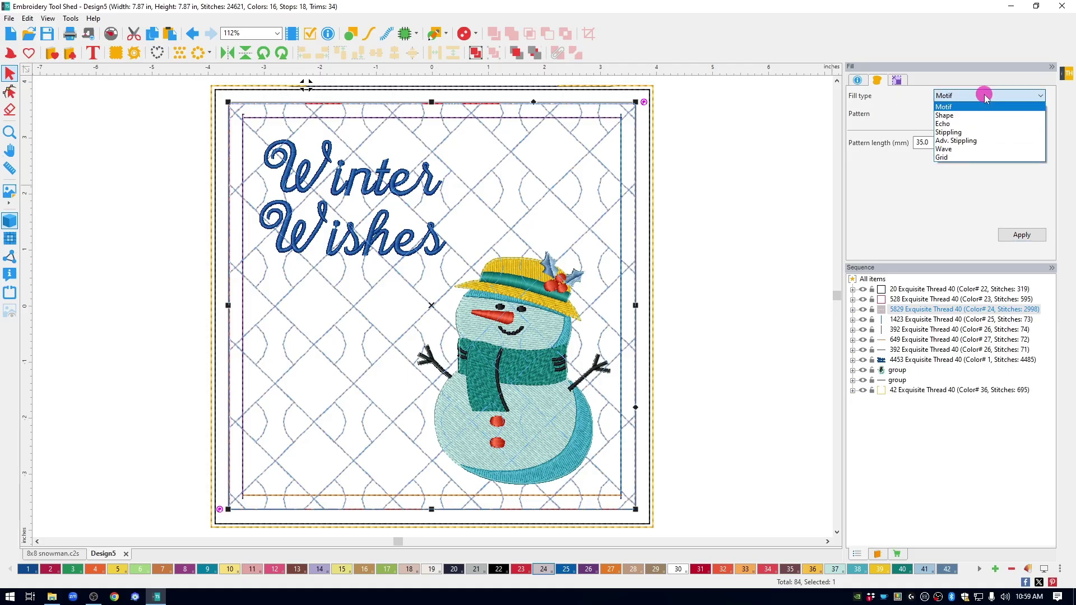
{"action": "left_click", "coordinate": [953, 149]}
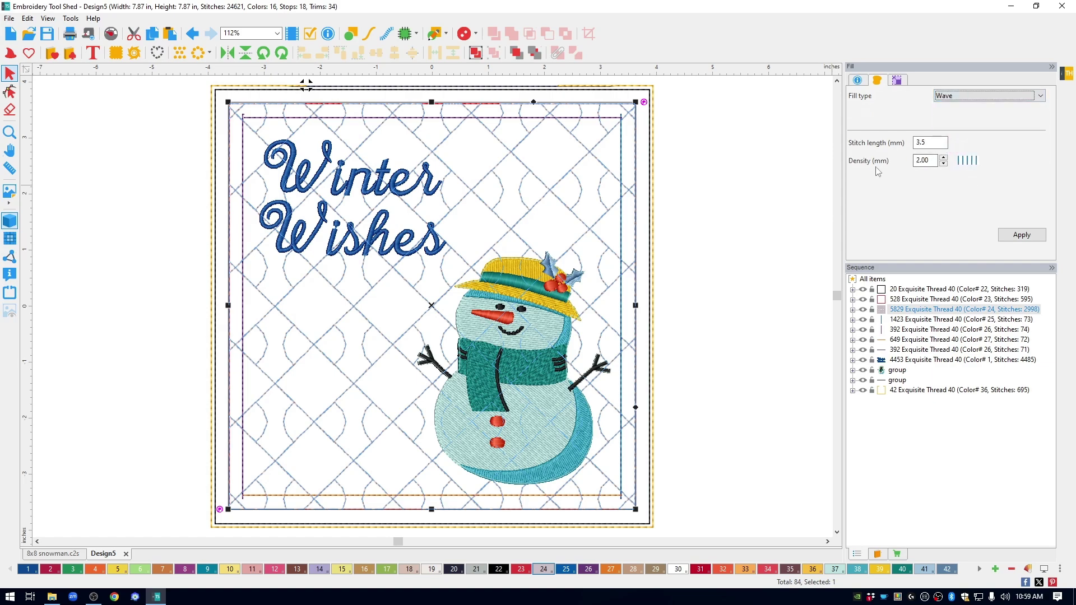
{"action": "double_click", "coordinate": [922, 160]}
{"action": "left_click", "coordinate": [922, 160]}
{"action": "left_click_drag", "start_coordinate": [934, 160], "coordinate": [899, 161]}
{"action": "type", "text": "2"}
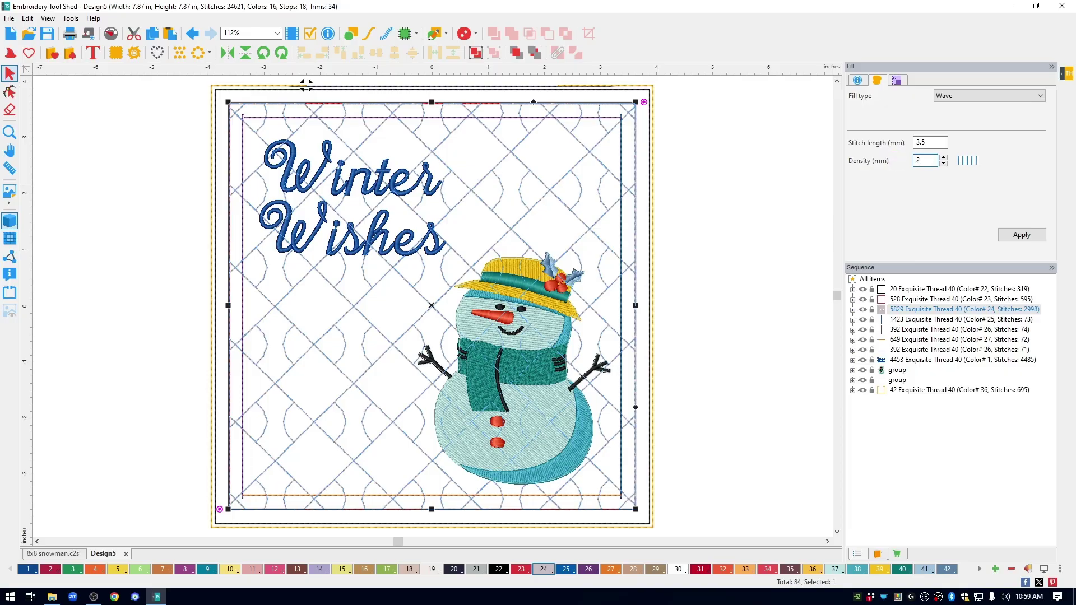
{"action": "type", "text": "8"}
{"action": "left_click", "coordinate": [1022, 235]}
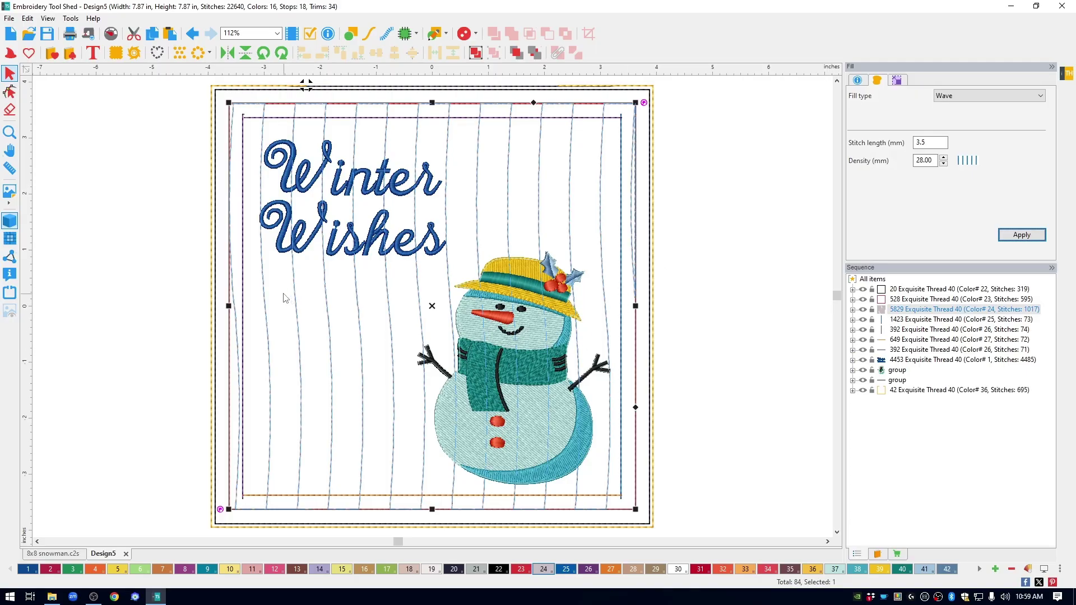
- Stretch the wave direction line between the left and right borders so quilting runs as curved horizontal lines
{"action": "left_click", "coordinate": [11, 92]}
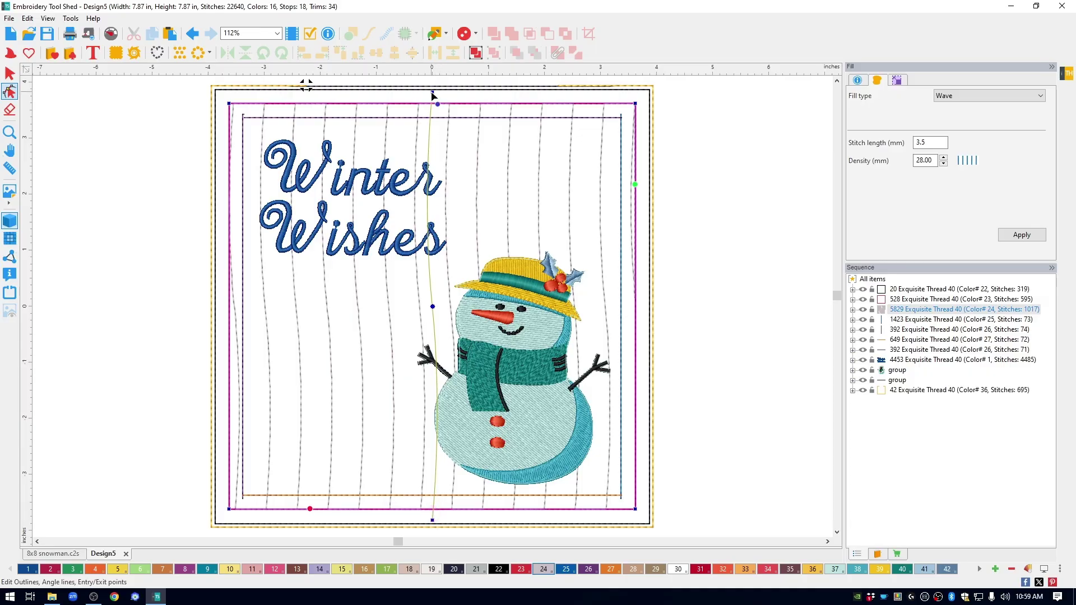
{"action": "left_click_drag", "start_coordinate": [433, 93], "coordinate": [229, 301]}
{"action": "left_click_drag", "start_coordinate": [434, 521], "coordinate": [634, 285]}
{"action": "left_click", "coordinate": [433, 306]}
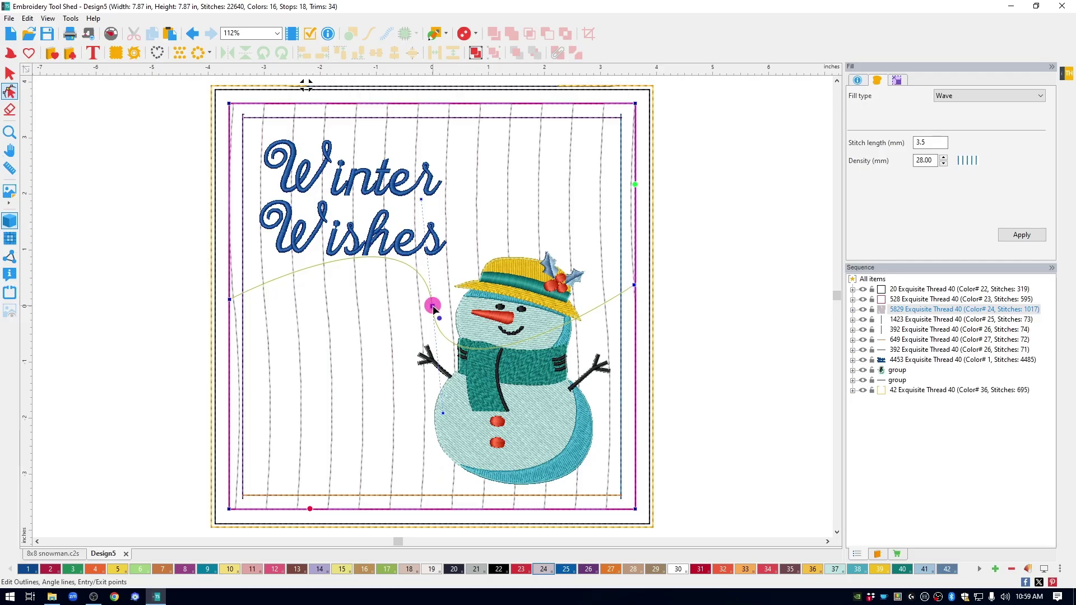
{"action": "left_click_drag", "start_coordinate": [421, 199], "coordinate": [335, 259]}
{"action": "key", "text": "ctrl+z"}
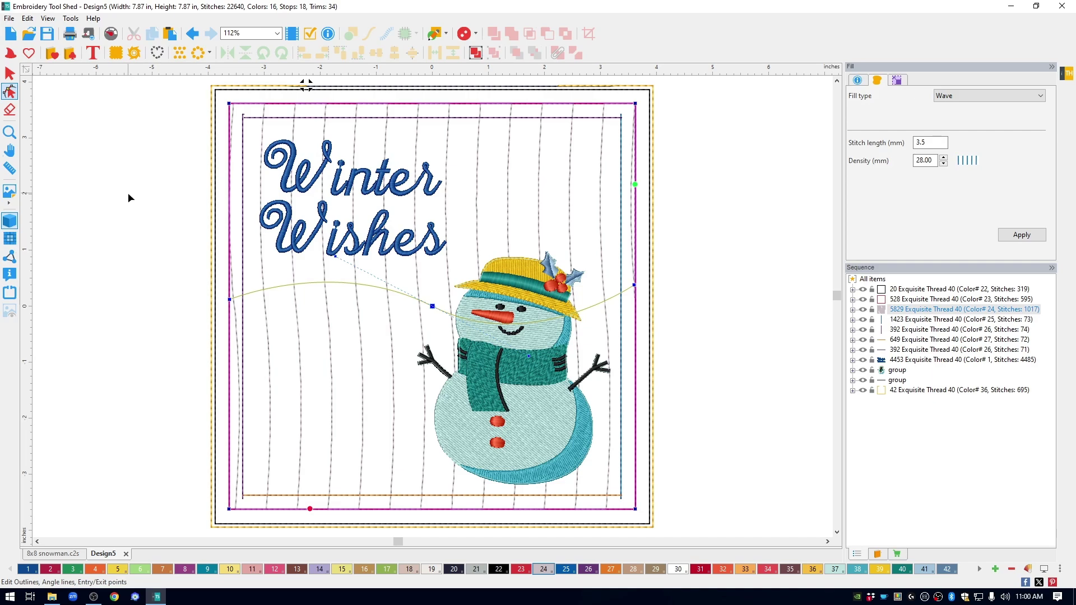
{"action": "left_click", "coordinate": [129, 197]}
{"action": "left_click", "coordinate": [129, 197]}
{"action": "left_click", "coordinate": [9, 73]}
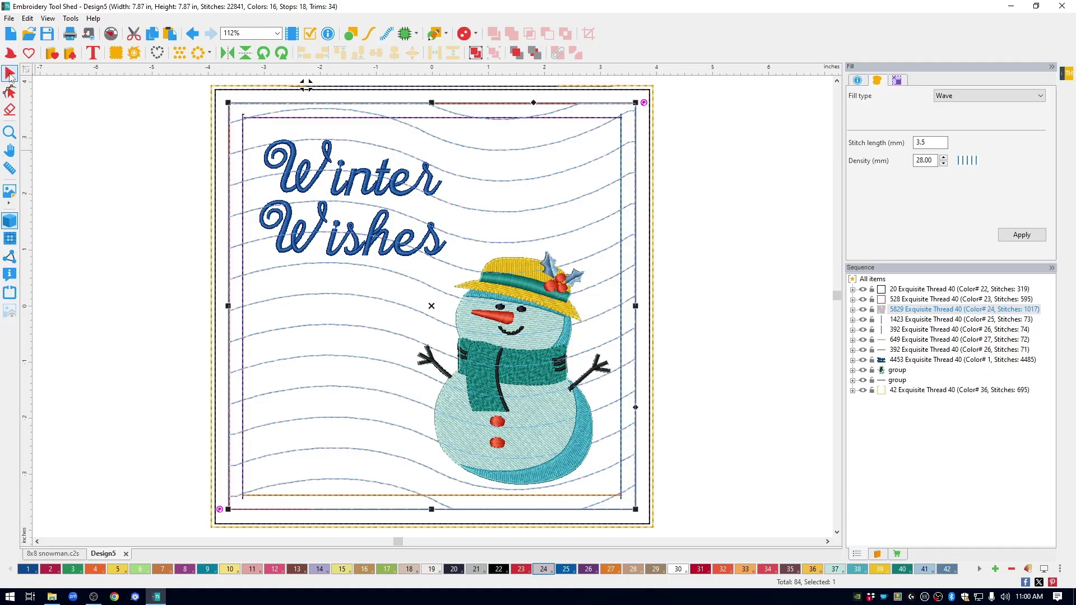
{"action": "left_click", "coordinate": [347, 194]}
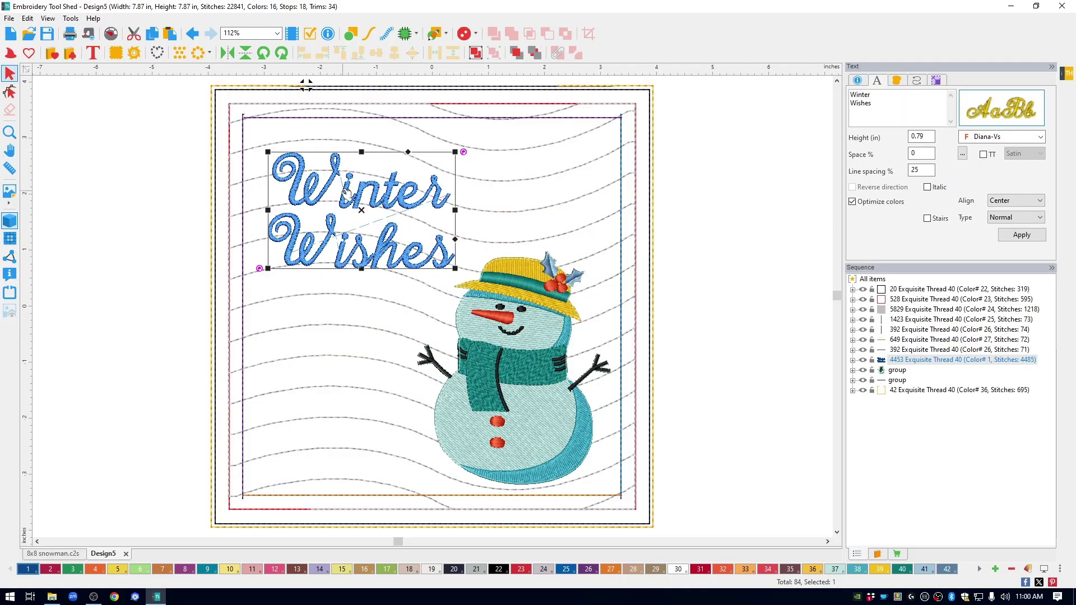
- Add the Snowflake2 charm from Holidays & Seasons > Christmas & Winter beside the snowman
{"action": "left_click", "coordinate": [70, 55]}
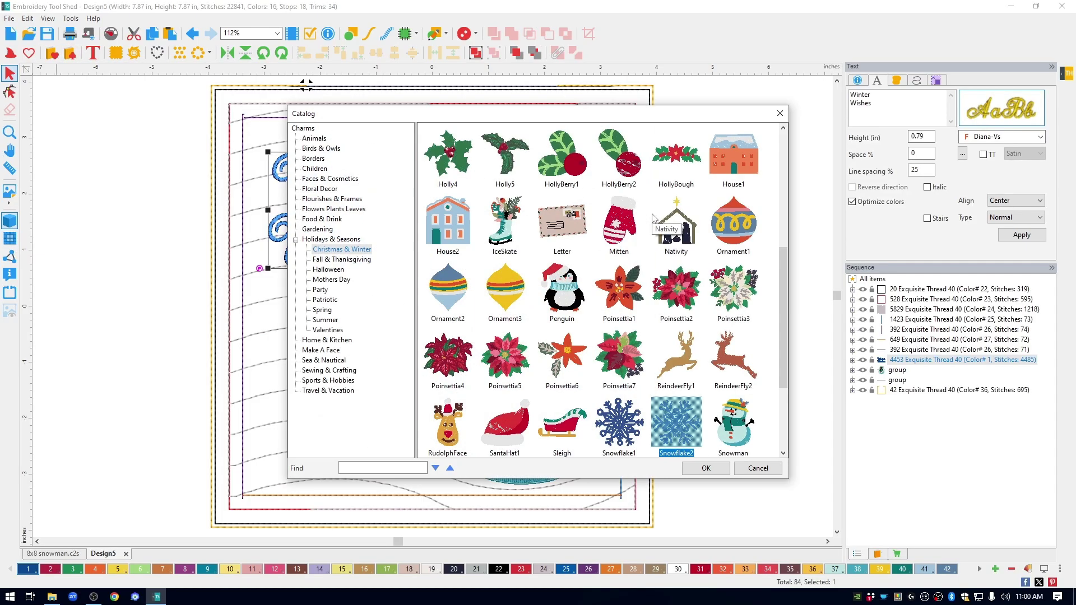
{"action": "left_click", "coordinate": [312, 240]}
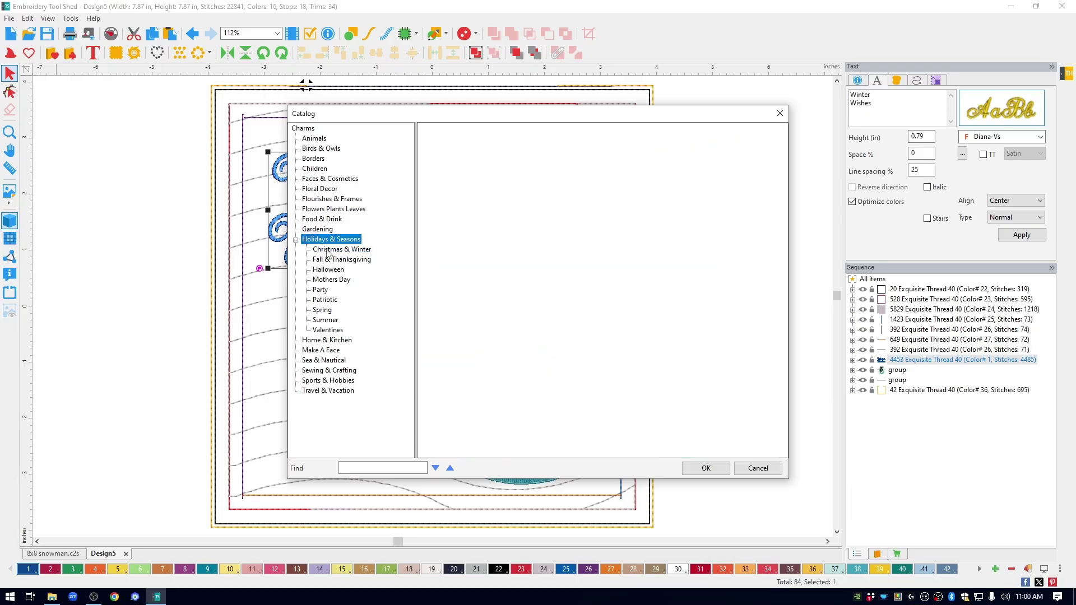
{"action": "left_click", "coordinate": [328, 250]}
{"action": "scroll", "coordinate": [702, 316], "scroll_direction": "down", "scroll_amount": 3}
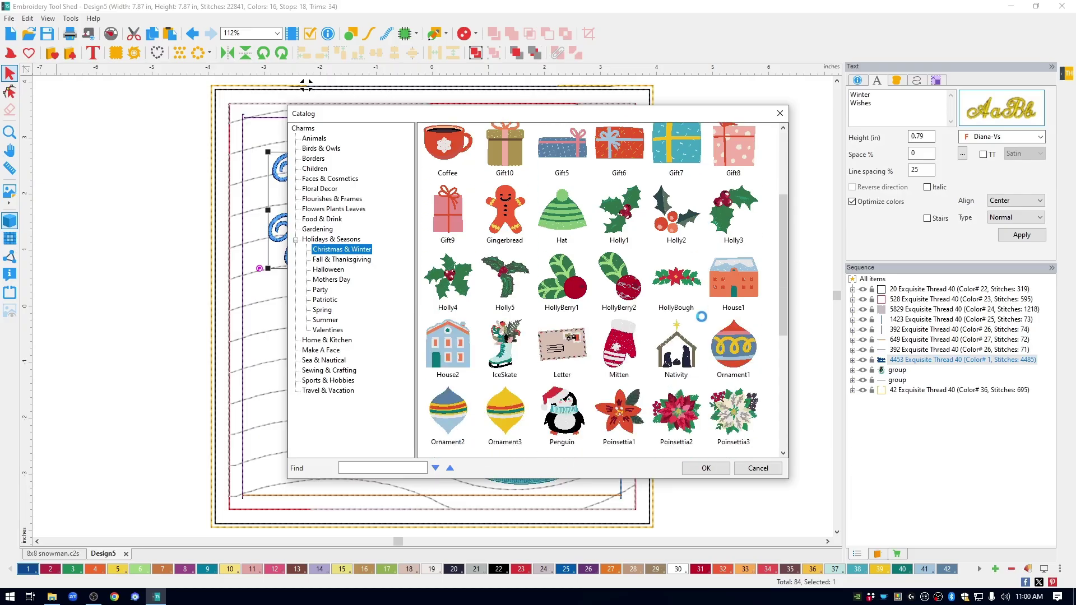
{"action": "scroll", "coordinate": [701, 317], "scroll_direction": "down", "scroll_amount": 4}
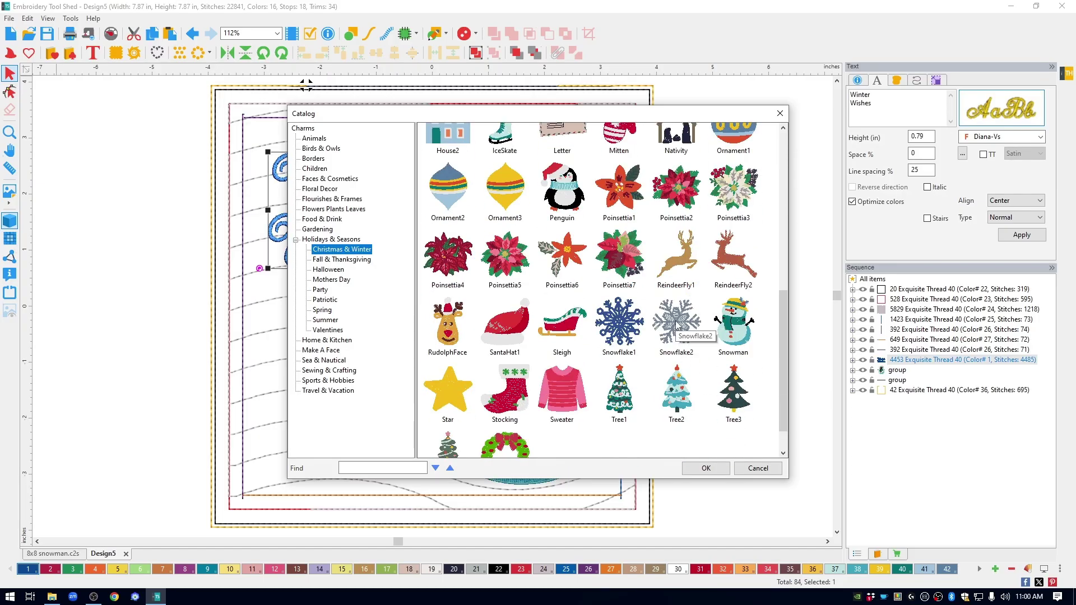
{"action": "left_click", "coordinate": [677, 326]}
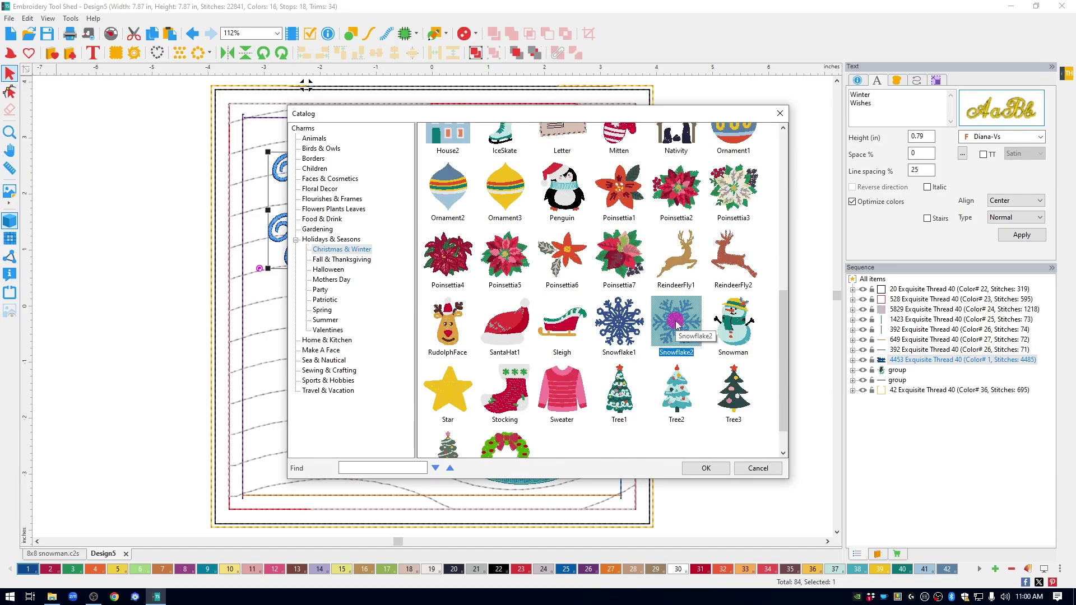
{"action": "left_click", "coordinate": [706, 468]}
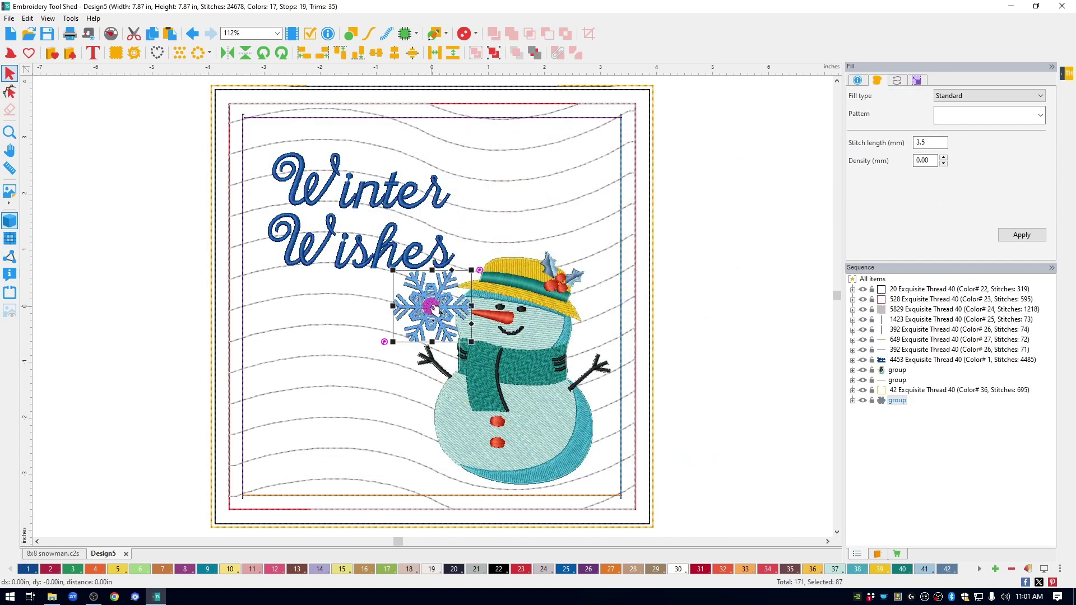
- Move the snowflake to the upper right and paste two copies at the left middle and lower left
{"action": "left_click_drag", "start_coordinate": [434, 307], "coordinate": [541, 191]}
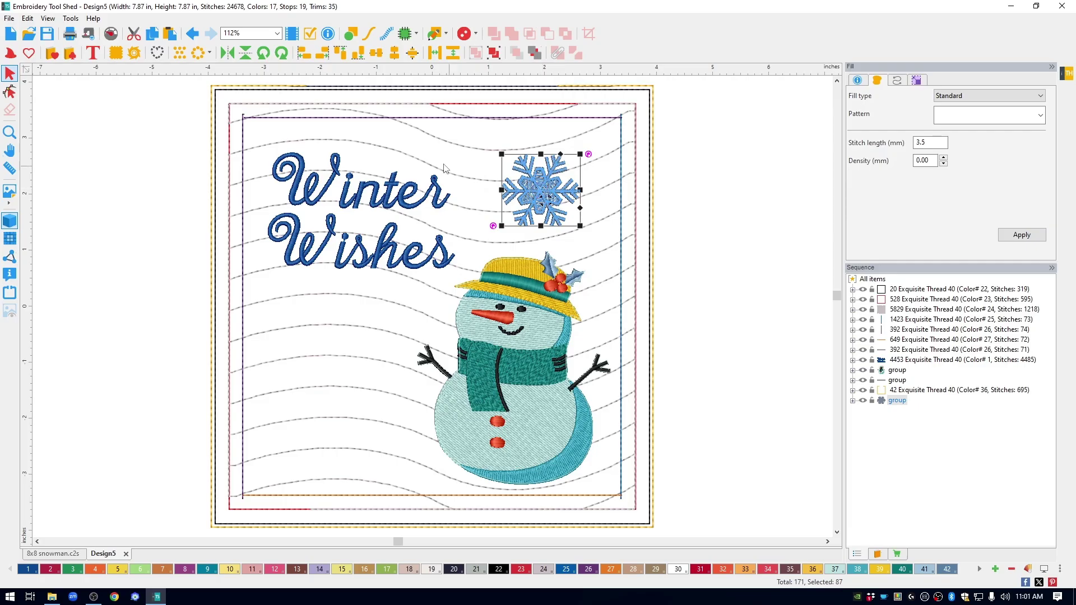
{"action": "left_click", "coordinate": [151, 34]}
{"action": "left_click", "coordinate": [169, 34]}
{"action": "left_click_drag", "start_coordinate": [541, 191], "coordinate": [339, 328]}
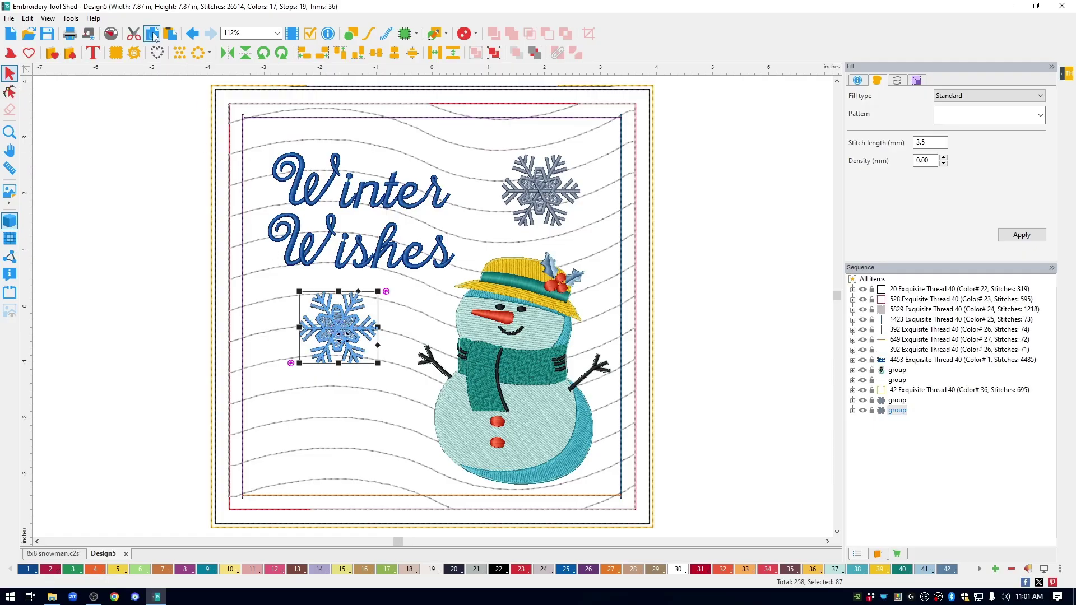
{"action": "left_click", "coordinate": [170, 34]}
{"action": "left_click_drag", "start_coordinate": [539, 195], "coordinate": [373, 436]}
{"action": "left_click_drag", "start_coordinate": [332, 332], "coordinate": [310, 324]}
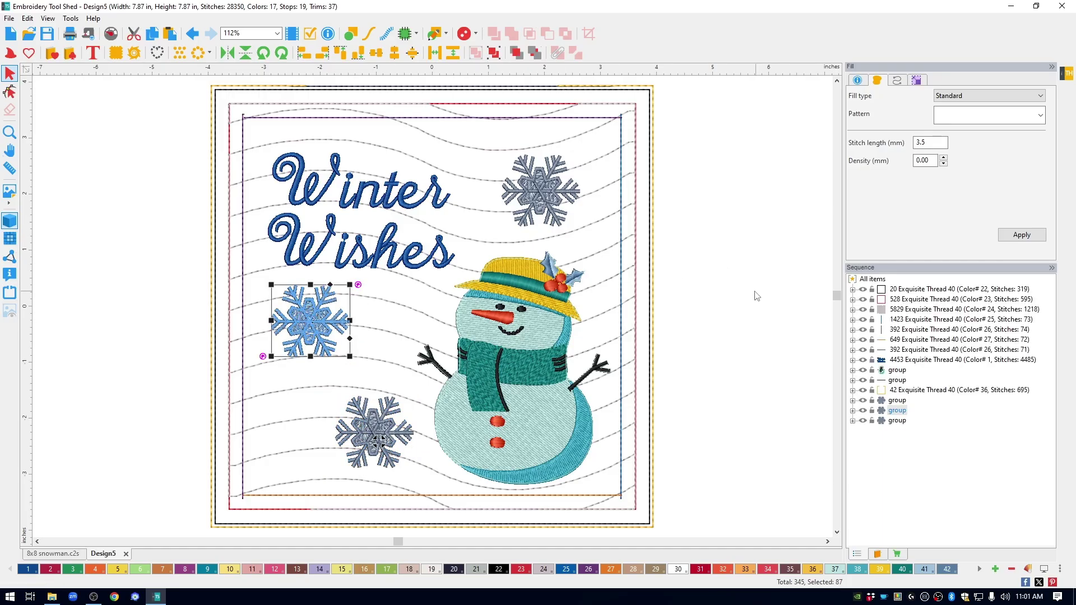
{"action": "left_click", "coordinate": [968, 418]}
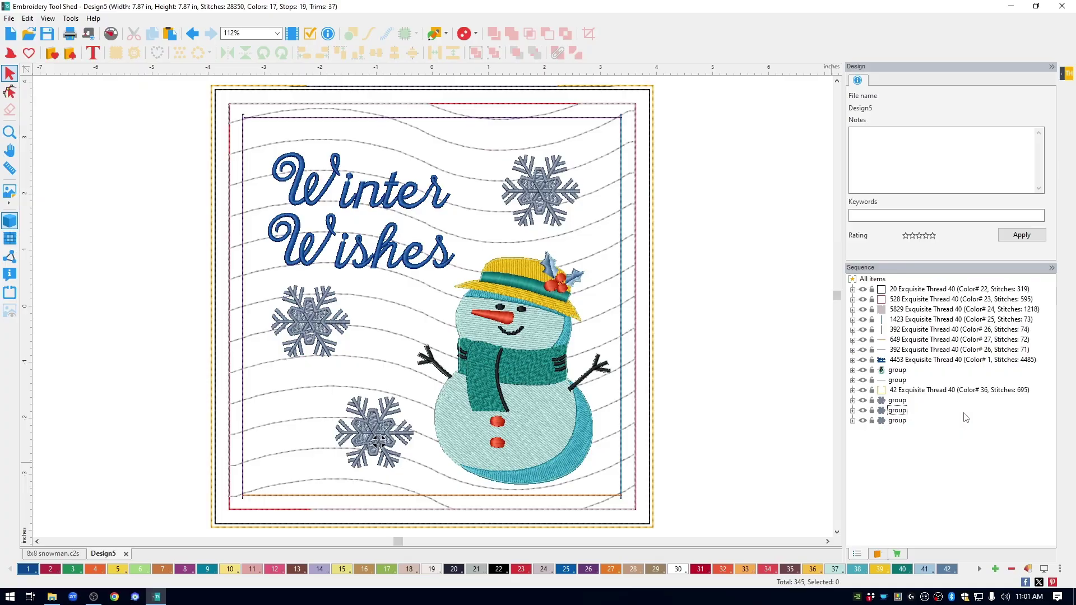
- Move the three snowflake rows in Sequence above the last two groups in the stitch order
{"action": "left_click", "coordinate": [897, 401]}
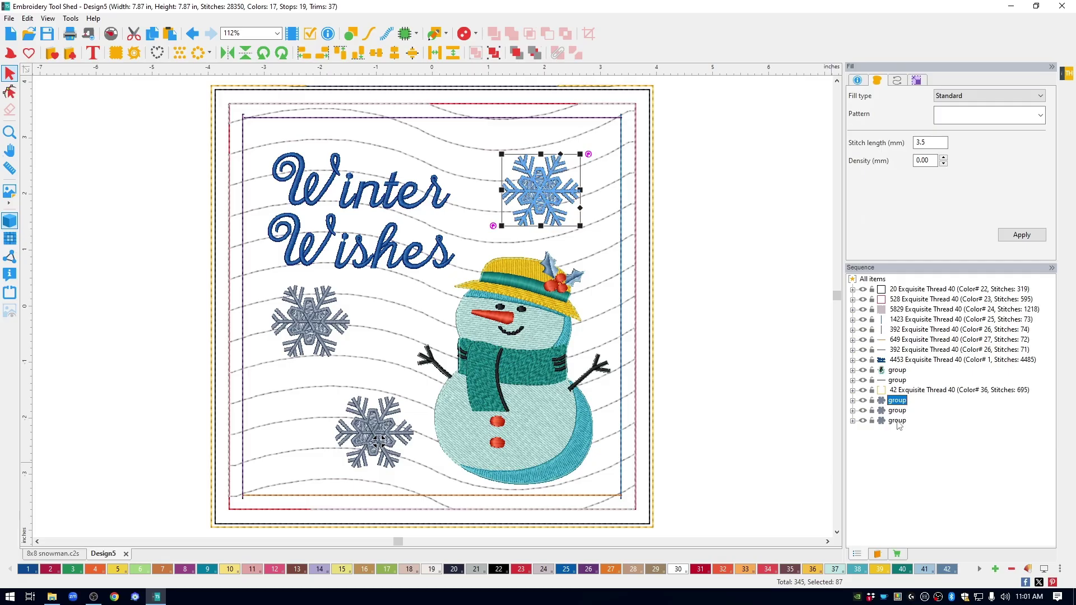
{"action": "left_click", "coordinate": [898, 422], "text": "shift"}
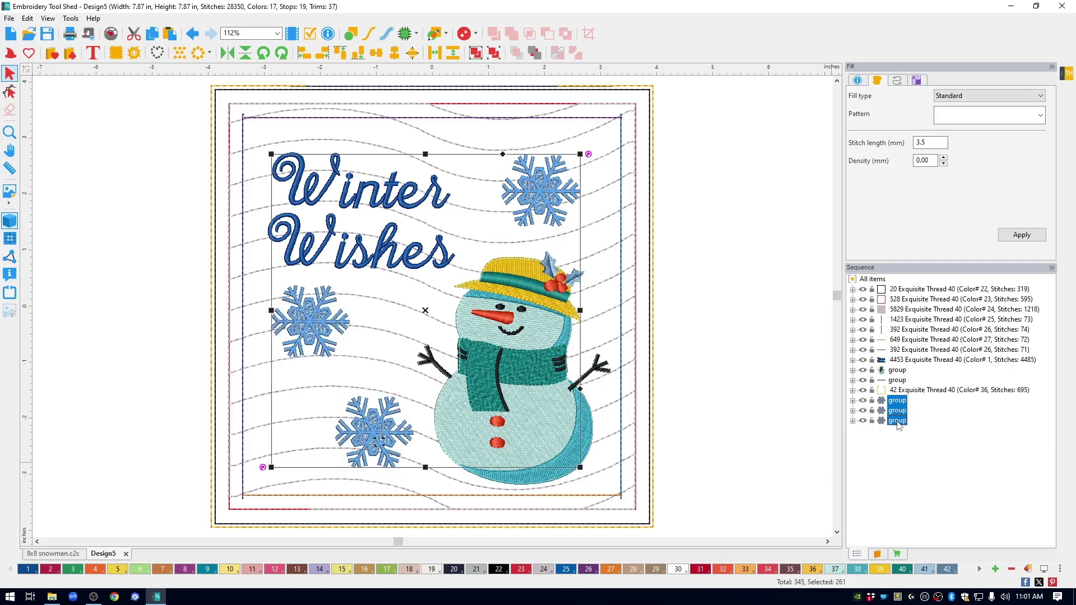
{"action": "left_click_drag", "start_coordinate": [898, 425], "coordinate": [901, 368]}
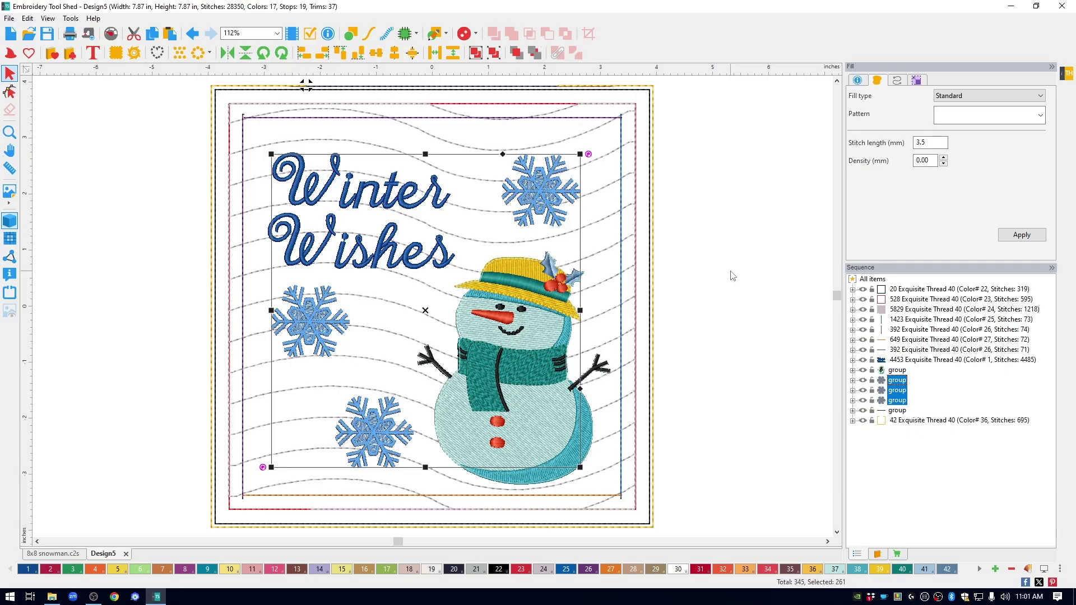
{"action": "key", "text": "shift+Tab"}
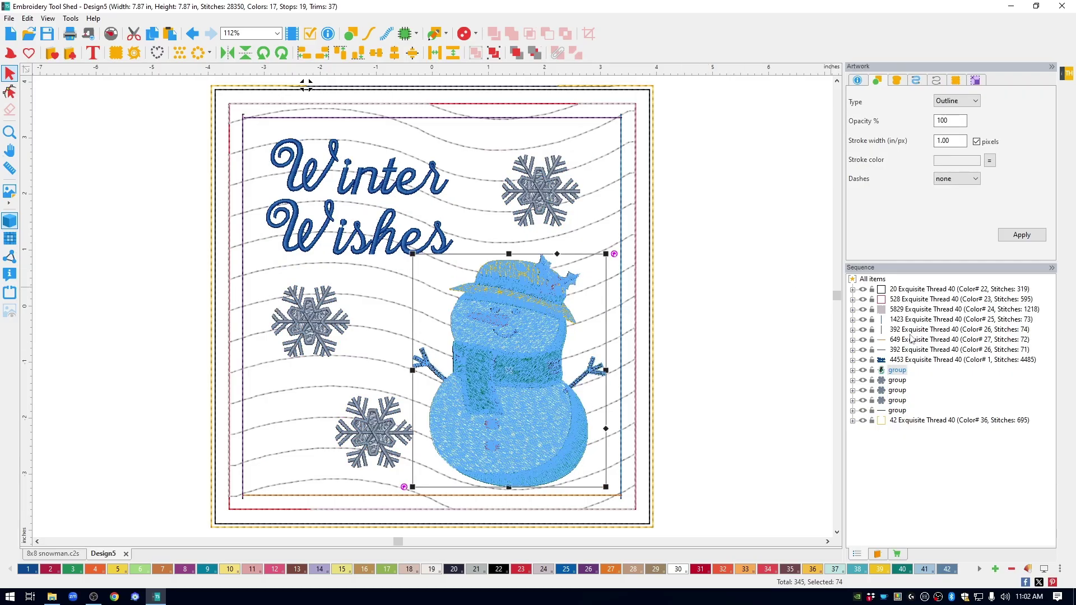
- Select the Winter Wishes text, snowman and three snowflakes, then set the ruler to Center Origin
{"action": "left_click", "coordinate": [899, 360]}
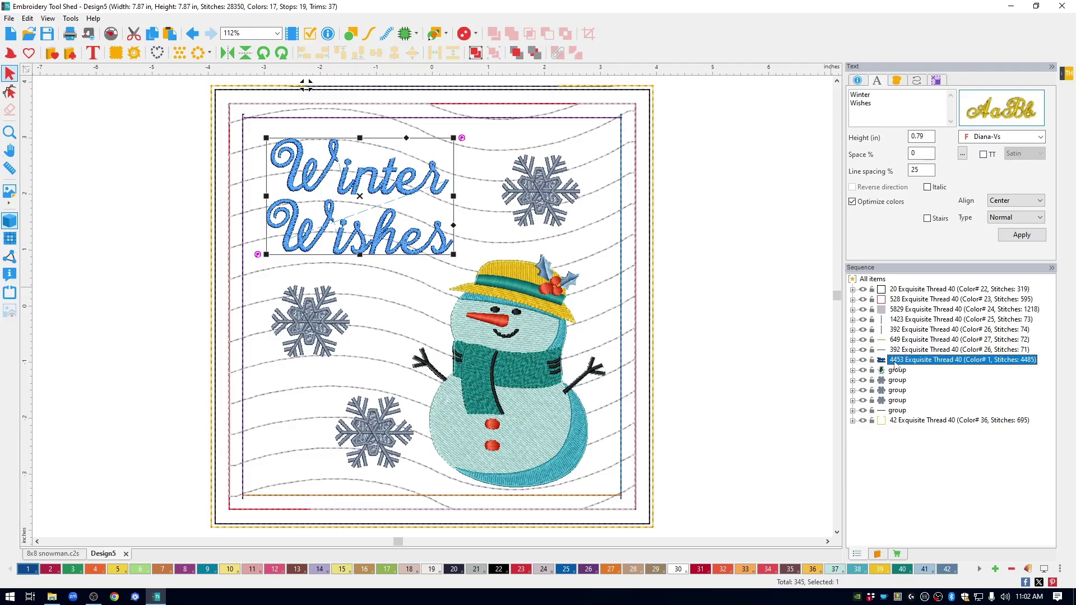
{"action": "left_click", "coordinate": [897, 370], "text": "ctrl"}
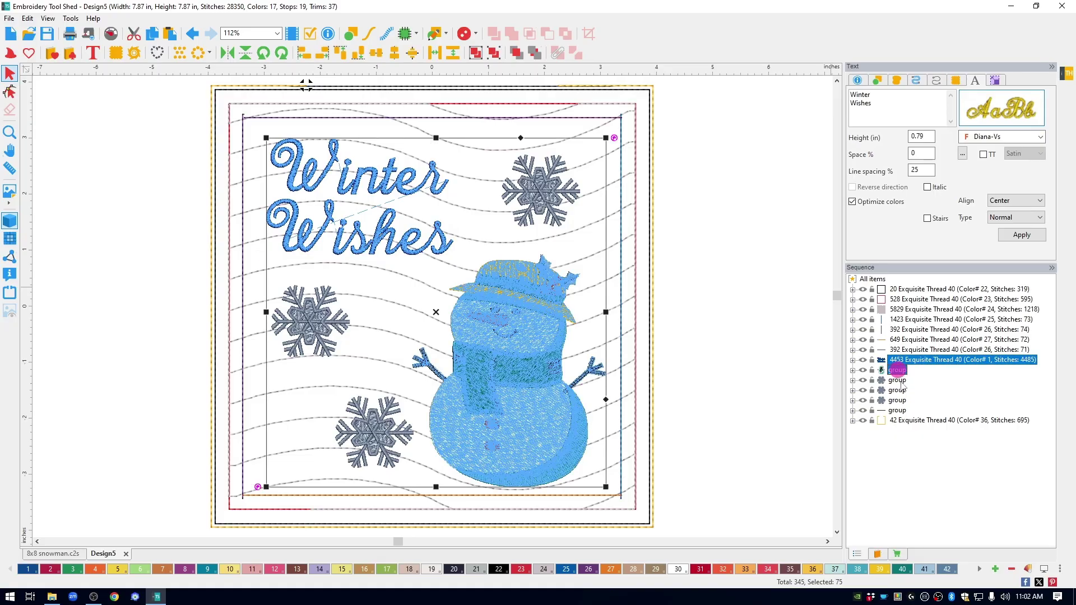
{"action": "left_click", "coordinate": [897, 380], "text": "ctrl"}
{"action": "left_click", "coordinate": [897, 390], "text": "ctrl"}
{"action": "left_click", "coordinate": [897, 400], "text": "ctrl"}
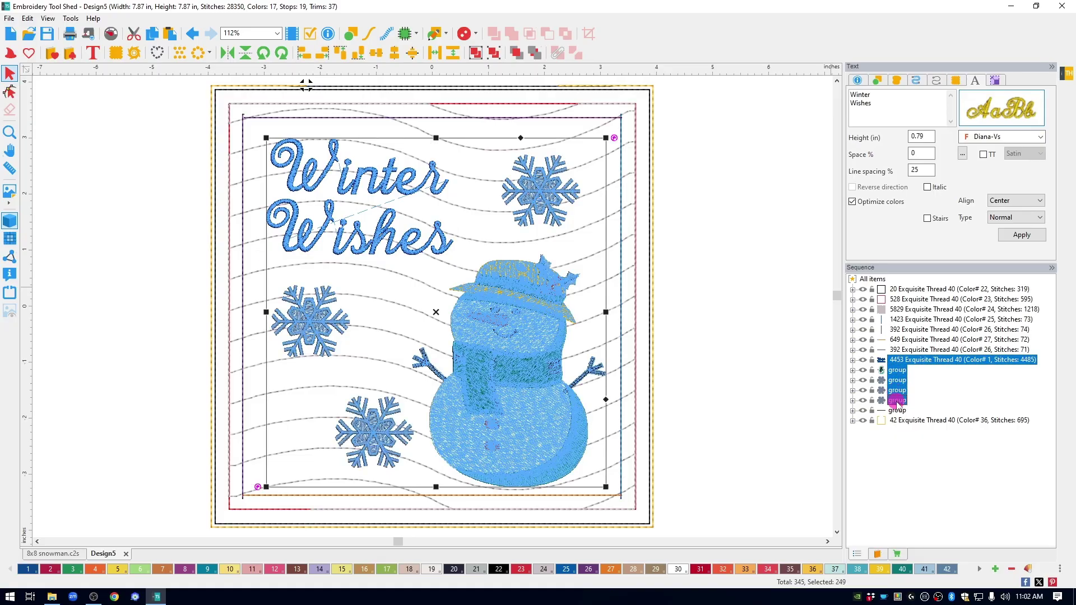
{"action": "right_click", "coordinate": [698, 72]}
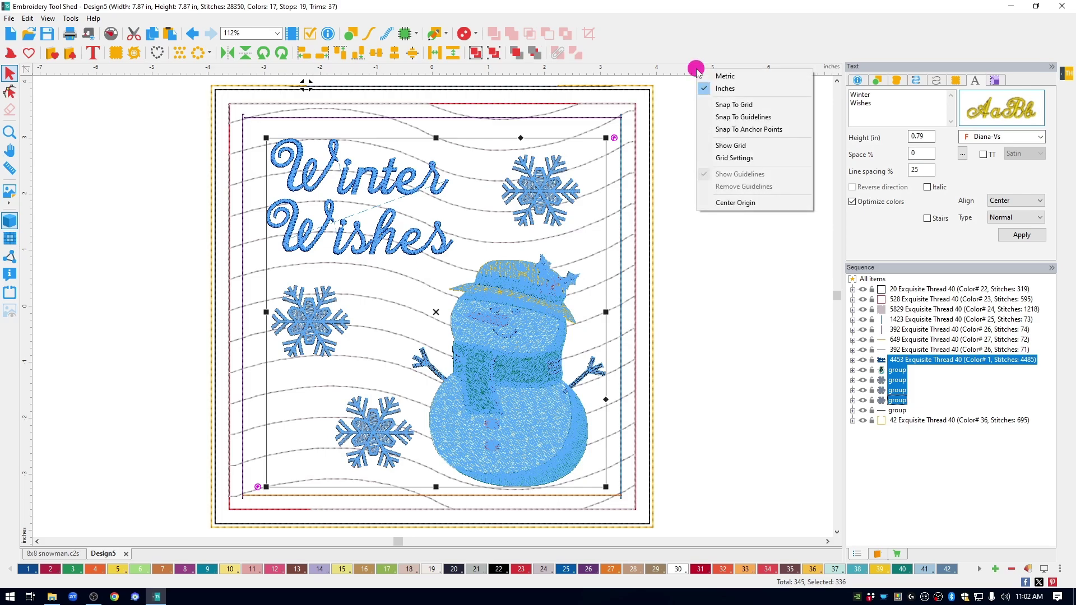
{"action": "left_click", "coordinate": [749, 203]}
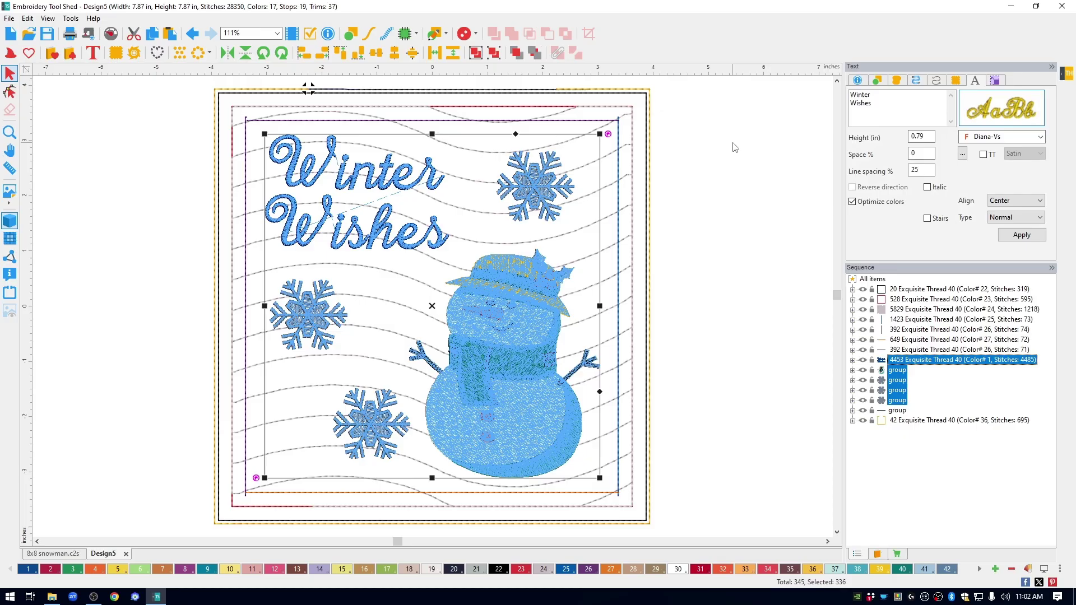
{"action": "left_click", "coordinate": [762, 233]}
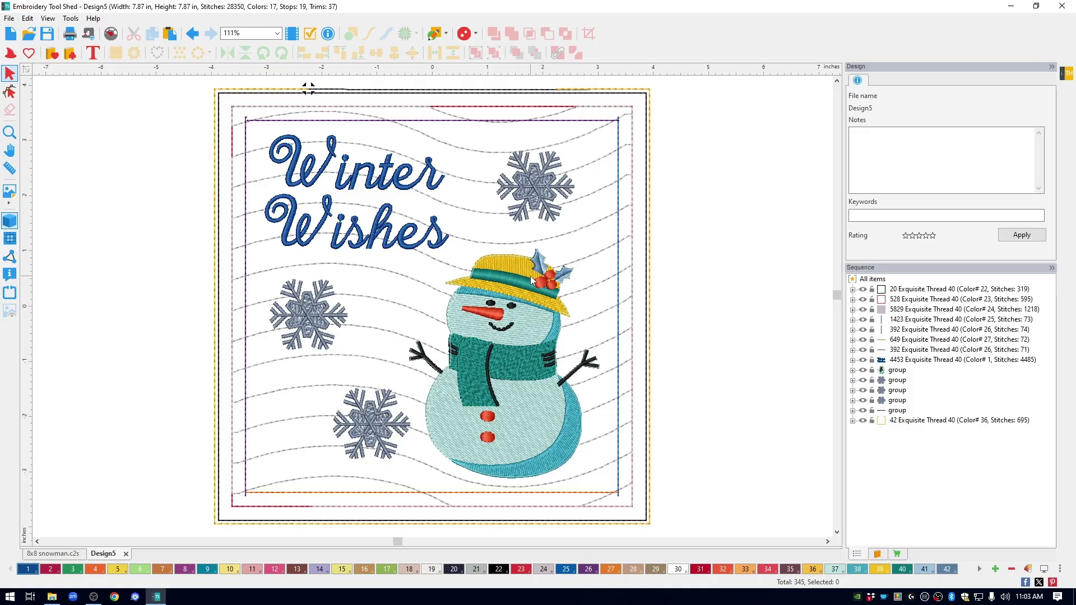
- Ungroup the snowman and delete the two holly leaves on its hat
{"action": "left_click", "coordinate": [897, 371]}
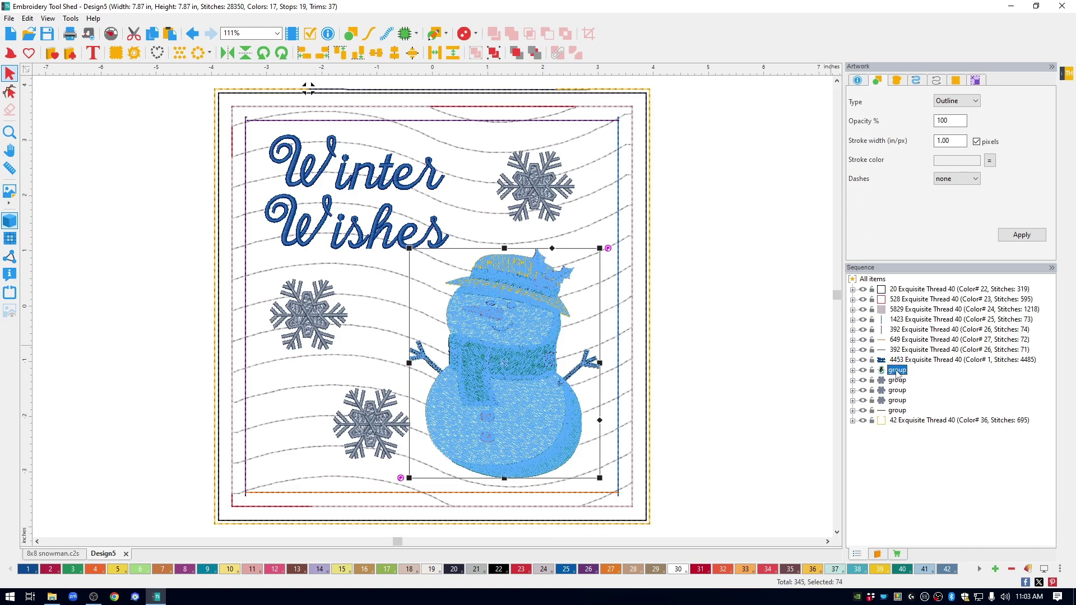
{"action": "right_click", "coordinate": [898, 372]}
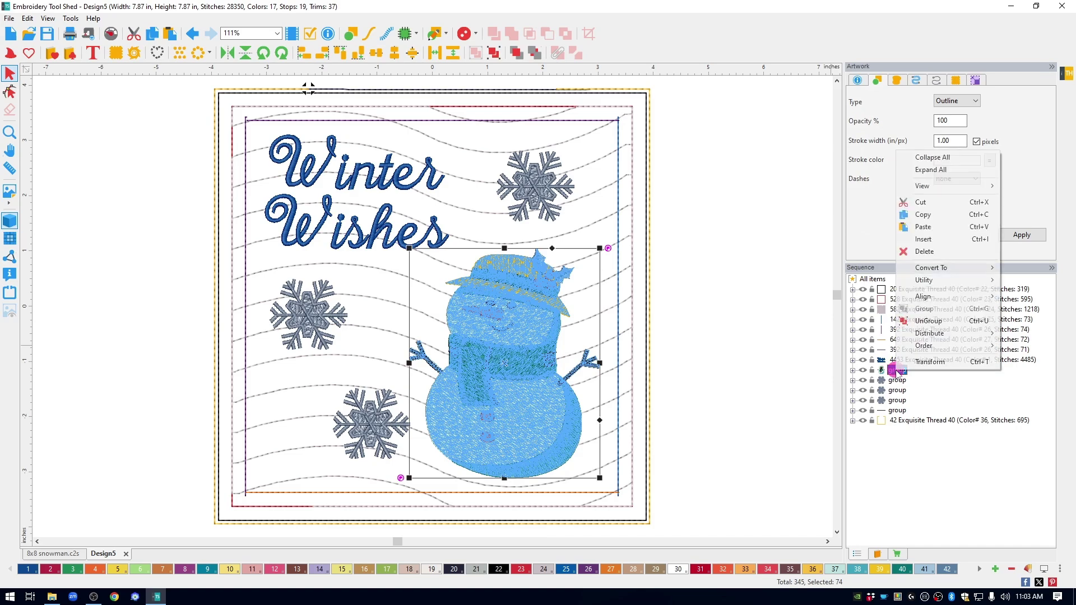
{"action": "left_click", "coordinate": [924, 324]}
{"action": "left_click", "coordinate": [738, 255]}
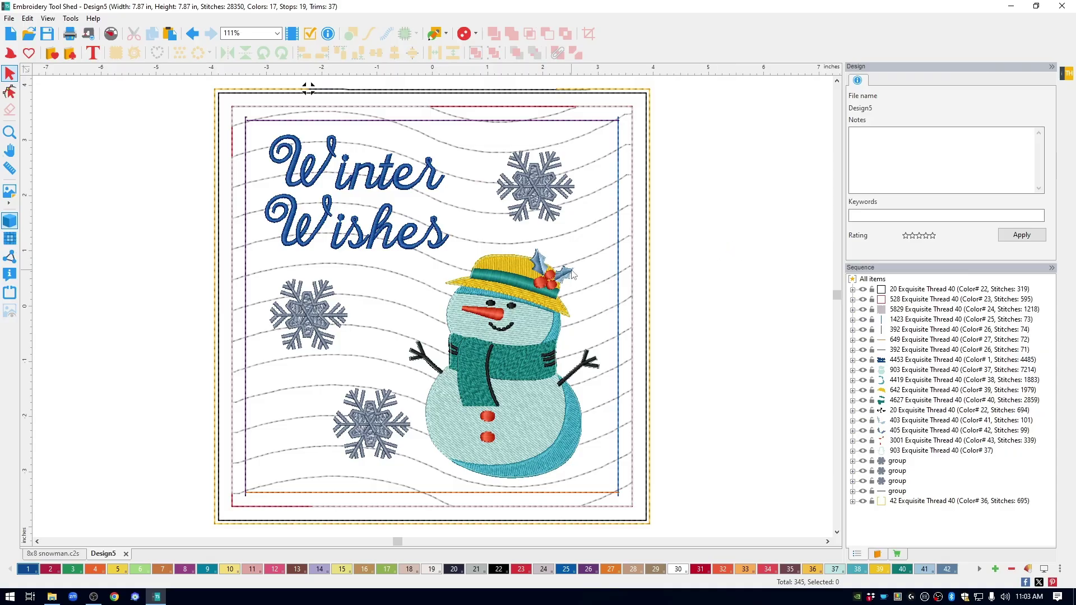
{"action": "left_click", "coordinate": [897, 421]}
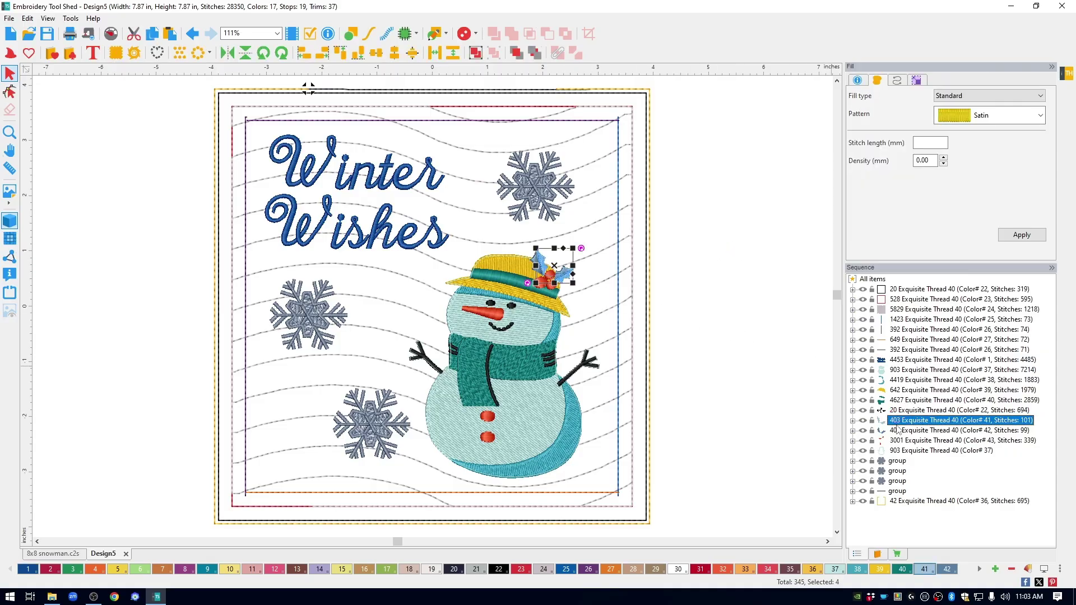
{"action": "left_click", "coordinate": [898, 430], "text": "ctrl"}
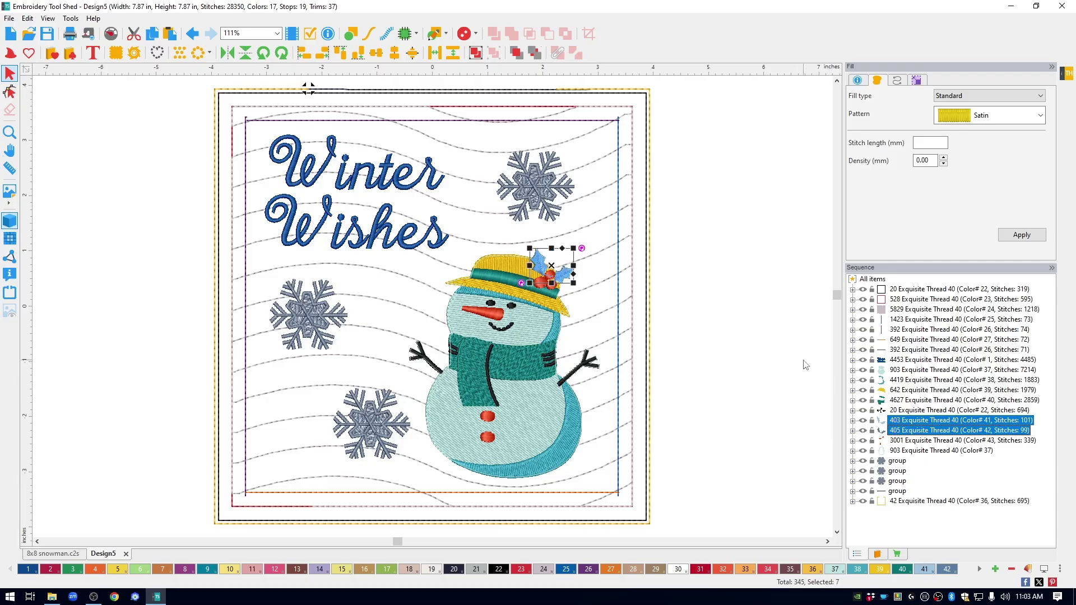
{"action": "key", "text": "Delete"}
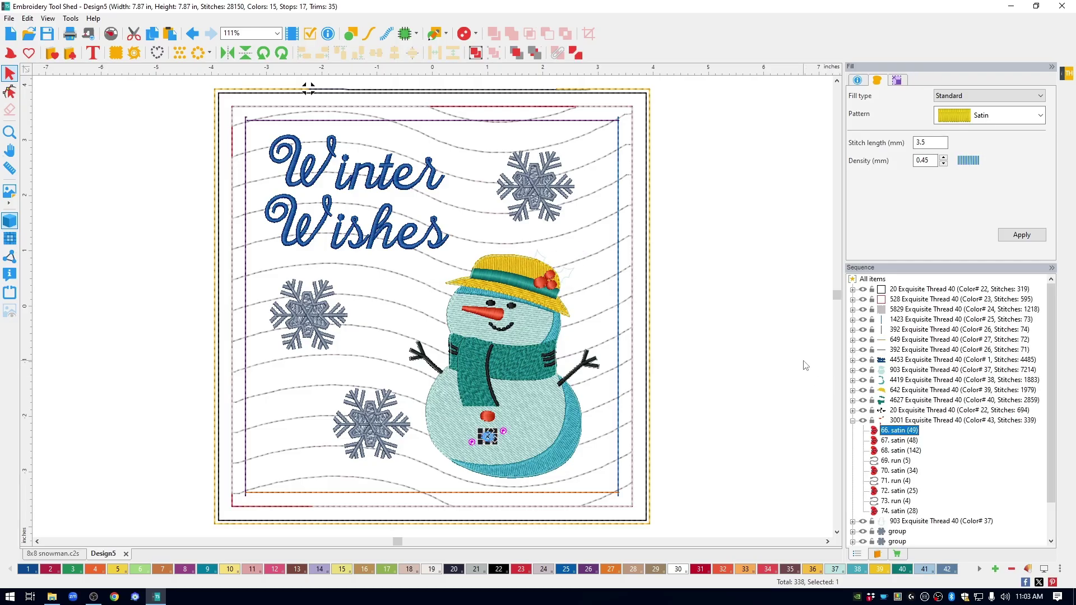
- Delete the red berries and their running stitches from the snowman's hat
{"action": "key", "text": "Delete"}
{"action": "left_click", "coordinate": [555, 288]}
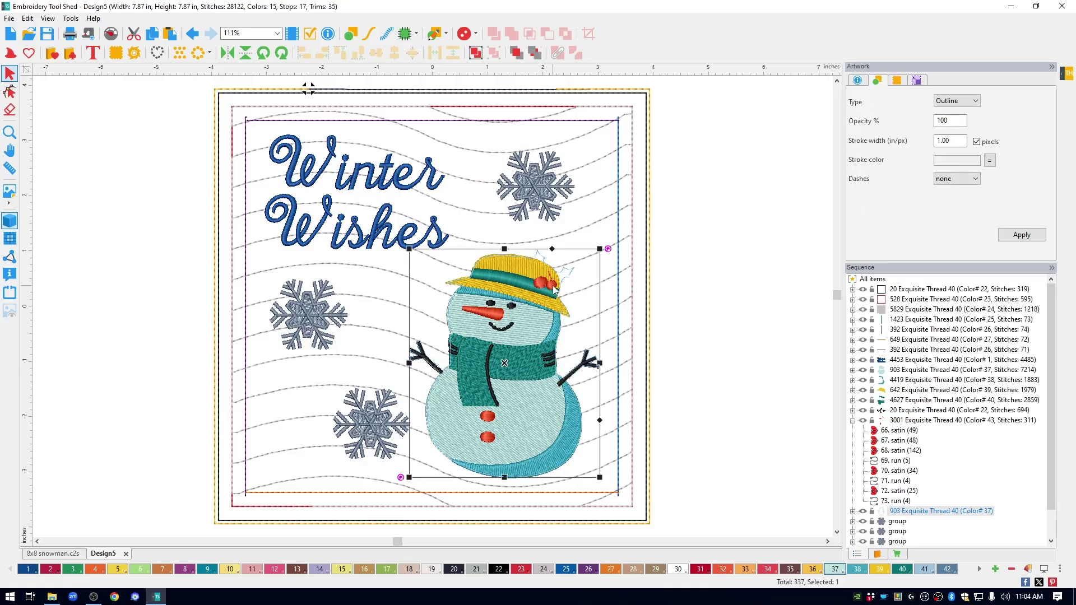
{"action": "left_click", "coordinate": [557, 291]}
{"action": "key", "text": "Delete"}
{"action": "key", "text": "Delete"}
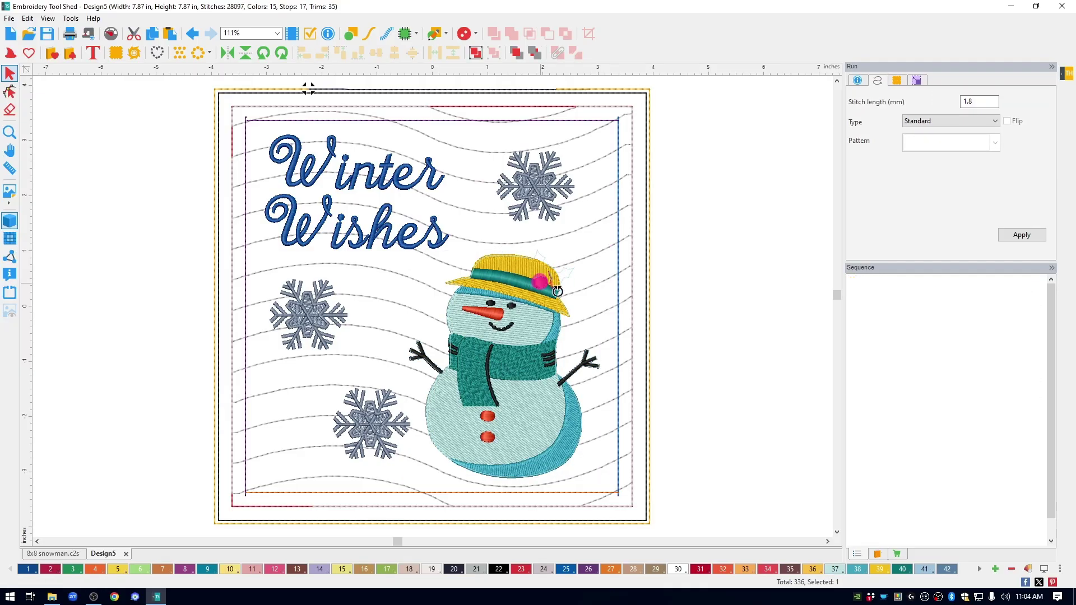
{"action": "left_click", "coordinate": [542, 288]}
{"action": "key", "text": "Delete"}
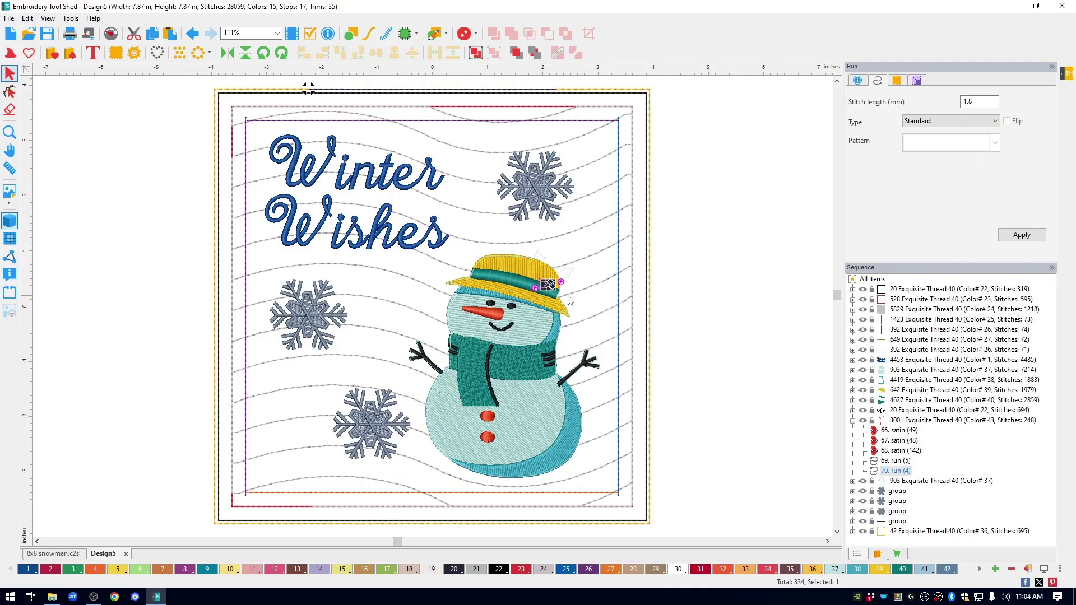
{"action": "key", "text": "Delete"}
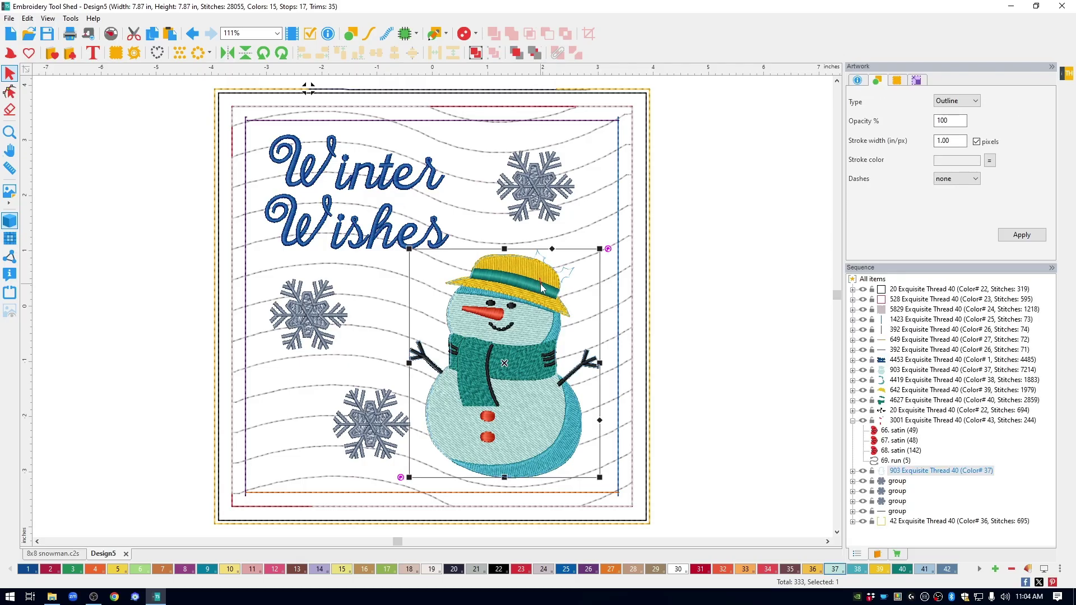
{"action": "left_click", "coordinate": [543, 286]}
{"action": "key", "text": "Delete"}
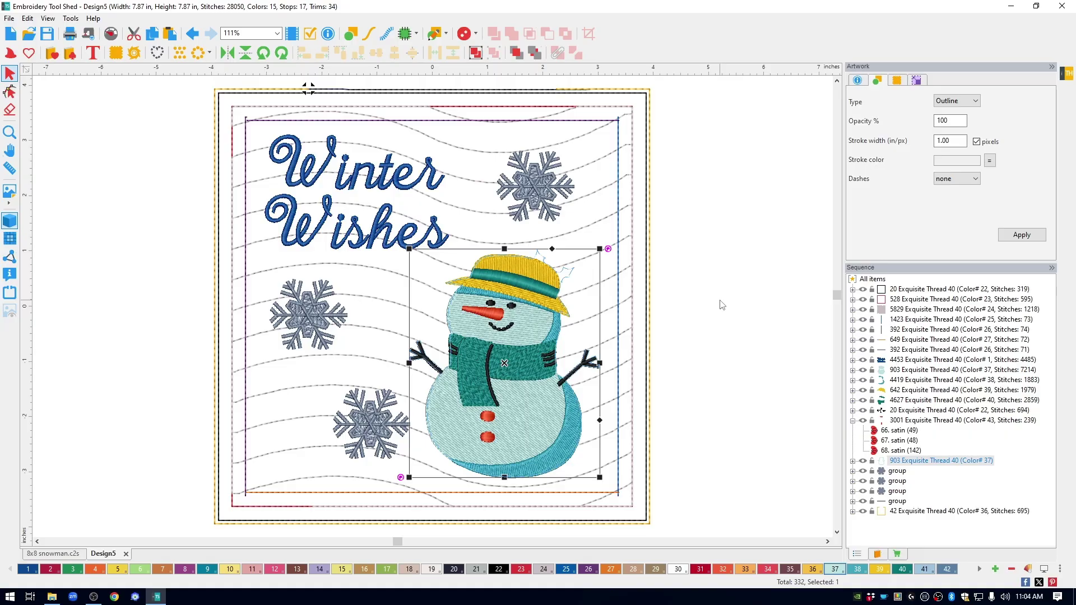
- Recolour the snowman's two red buttons to black thread swatch 22
{"action": "left_click", "coordinate": [904, 421]}
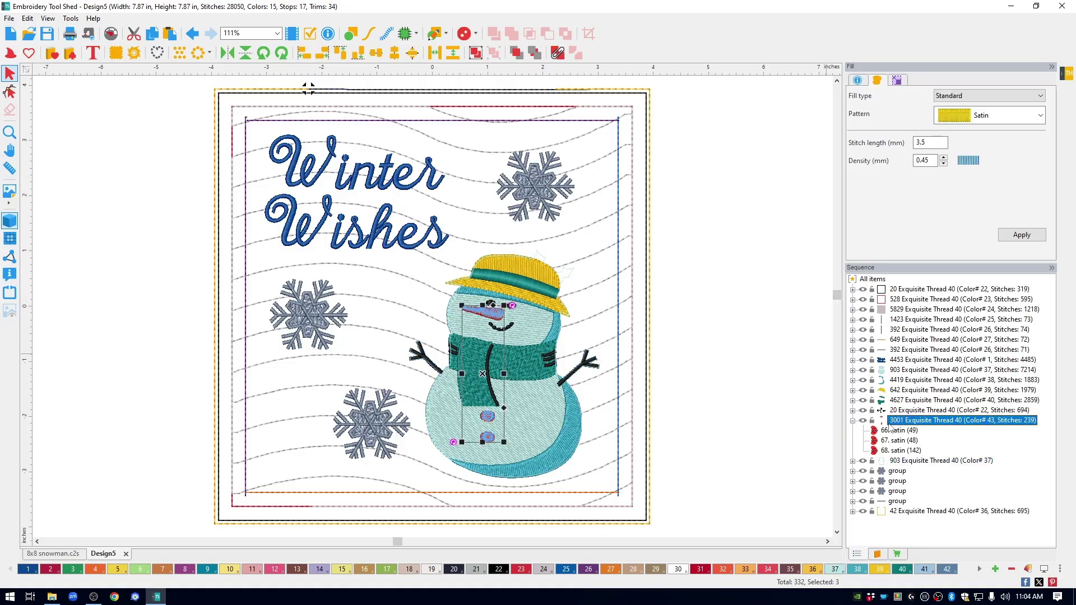
{"action": "left_click", "coordinate": [760, 376]}
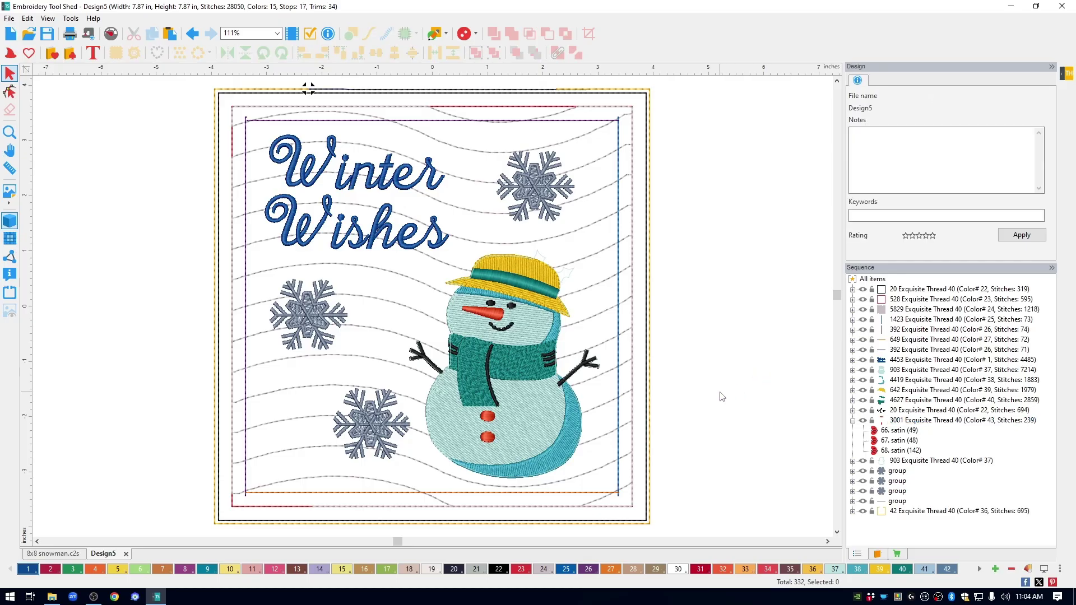
{"action": "left_click", "coordinate": [488, 416]}
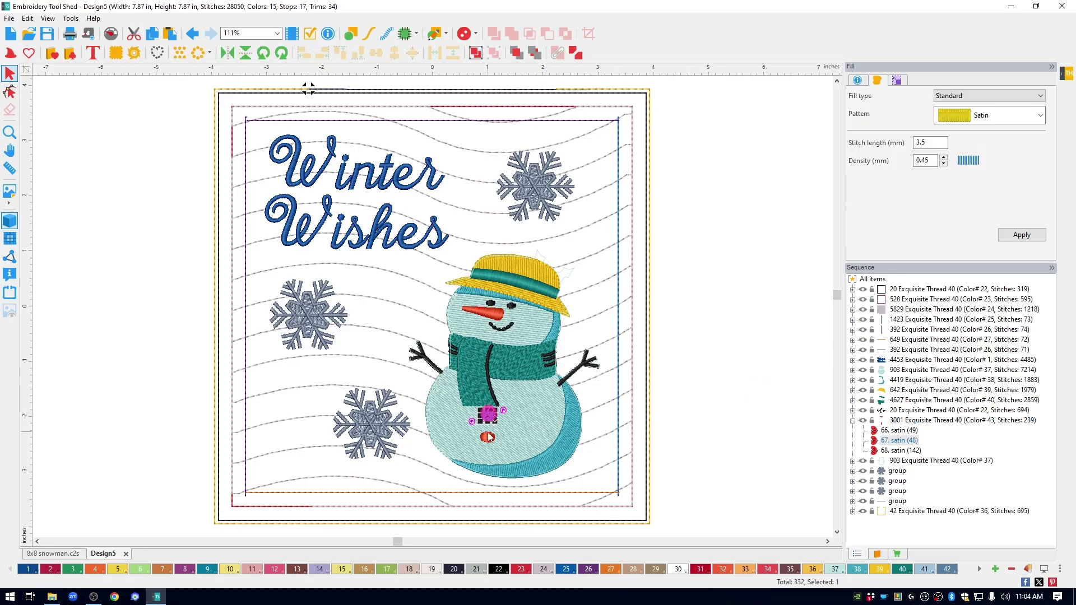
{"action": "left_click", "coordinate": [487, 440], "text": "shift"}
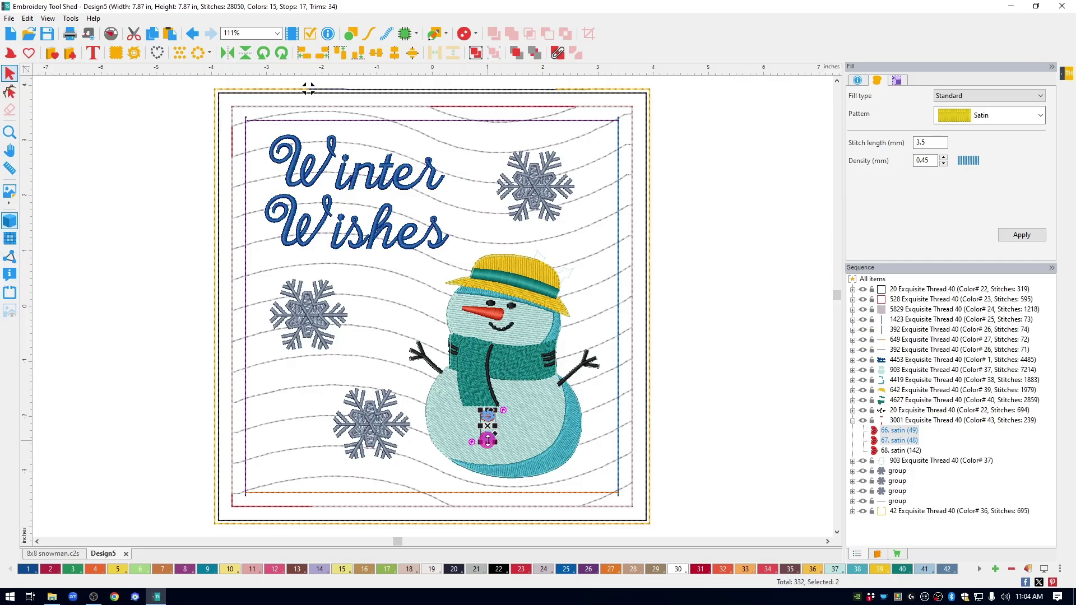
{"action": "left_click", "coordinate": [499, 570]}
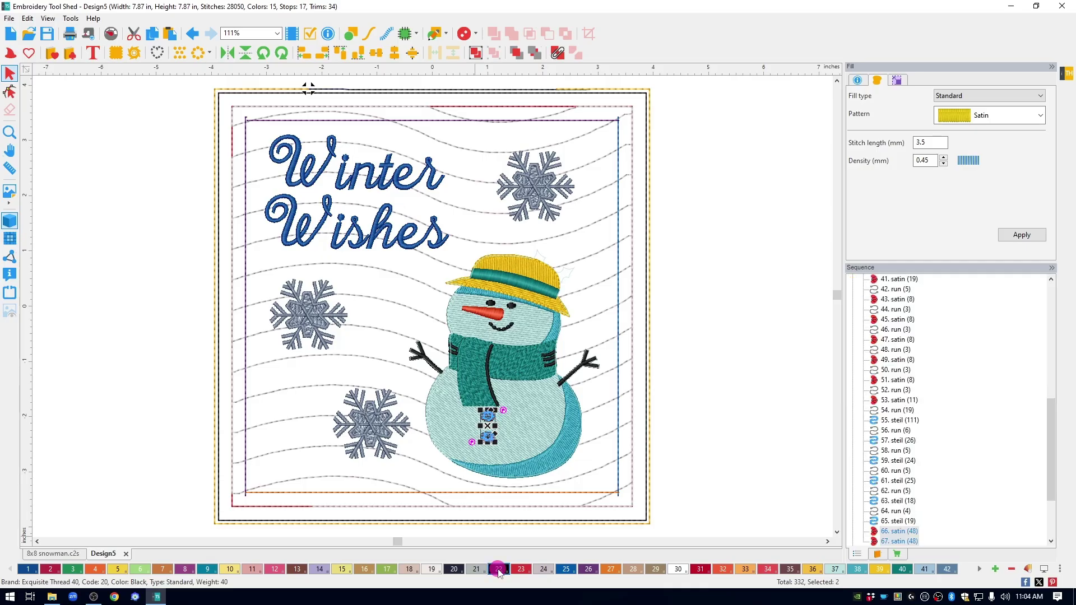
{"action": "left_click", "coordinate": [587, 363]}
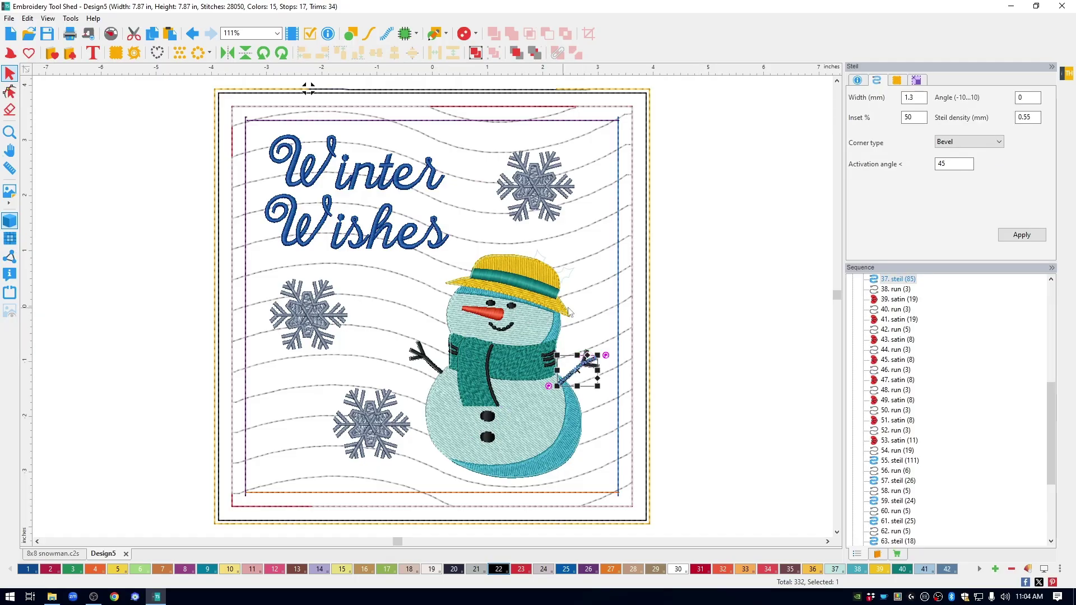
- Select both stick arms and recolour them to swatch 29, Brown Linen
{"action": "left_click", "coordinate": [690, 283]}
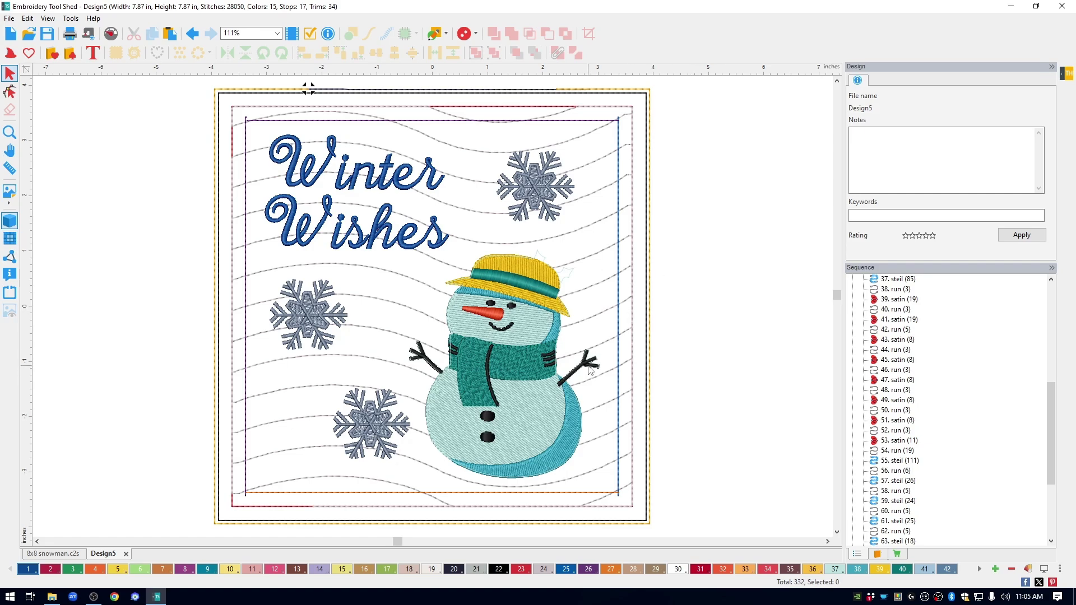
{"action": "left_click_drag", "start_coordinate": [1052, 396], "coordinate": [1045, 310]}
{"action": "left_click", "coordinate": [897, 409]}
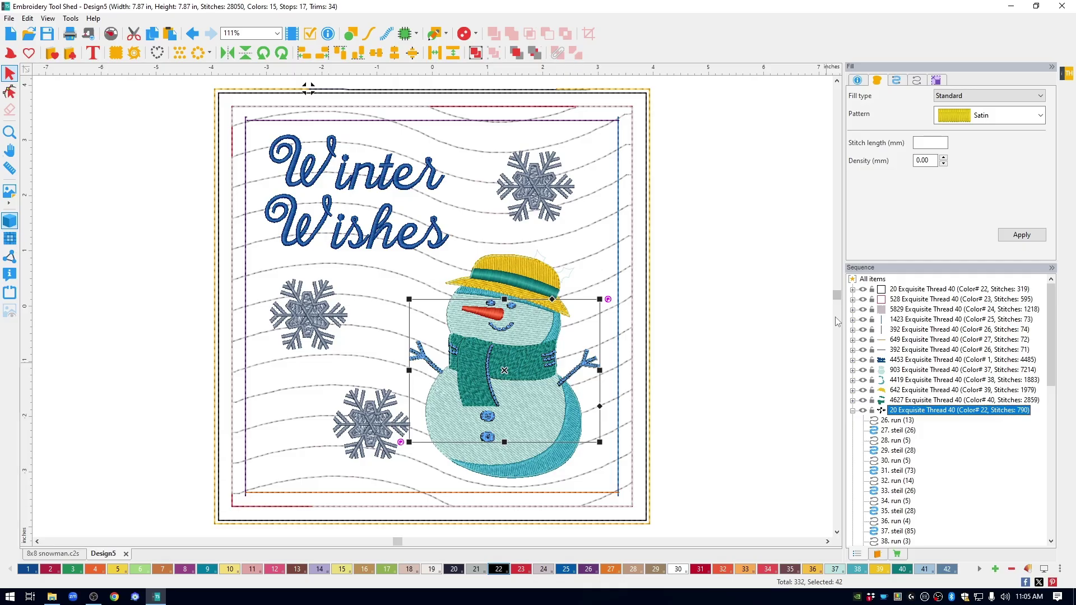
{"action": "left_click", "coordinate": [681, 330]}
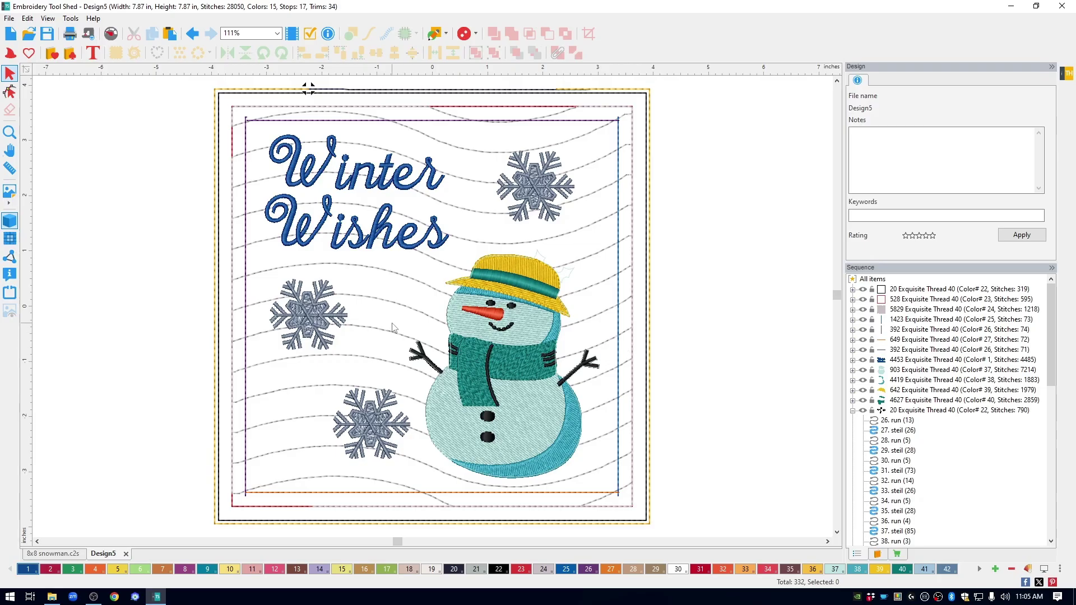
{"action": "left_click_drag", "start_coordinate": [381, 313], "coordinate": [447, 387]}
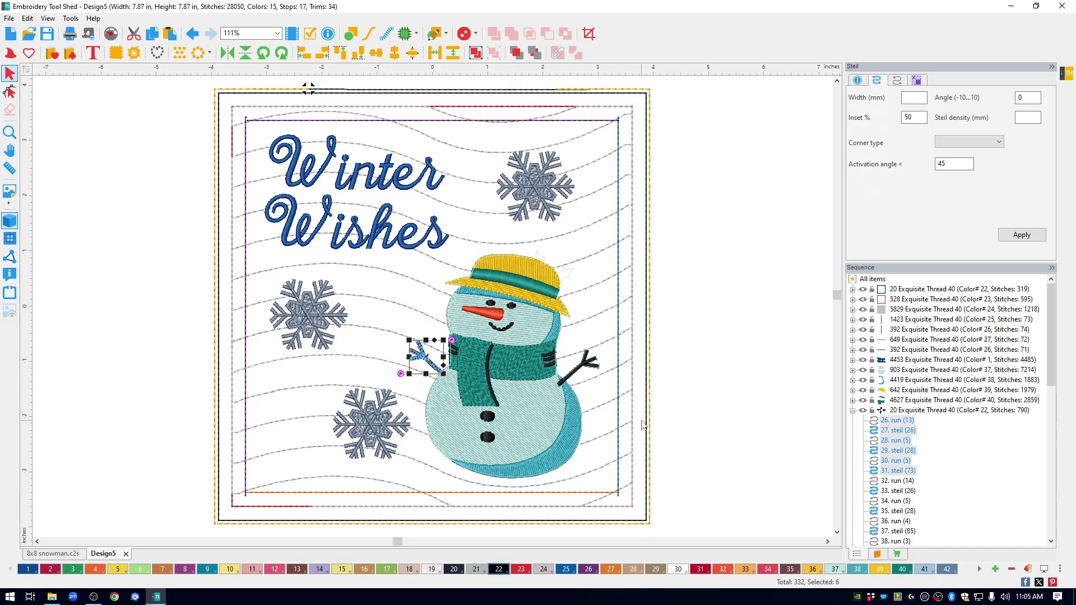
{"action": "left_click_drag", "start_coordinate": [604, 394], "coordinate": [542, 336]}
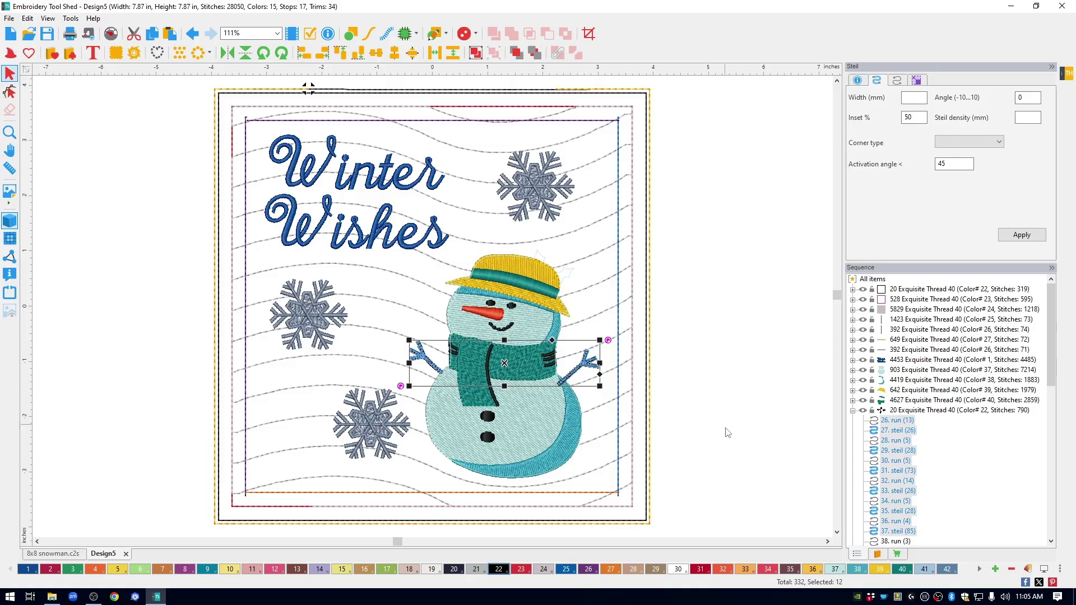
{"action": "left_click", "coordinate": [658, 573]}
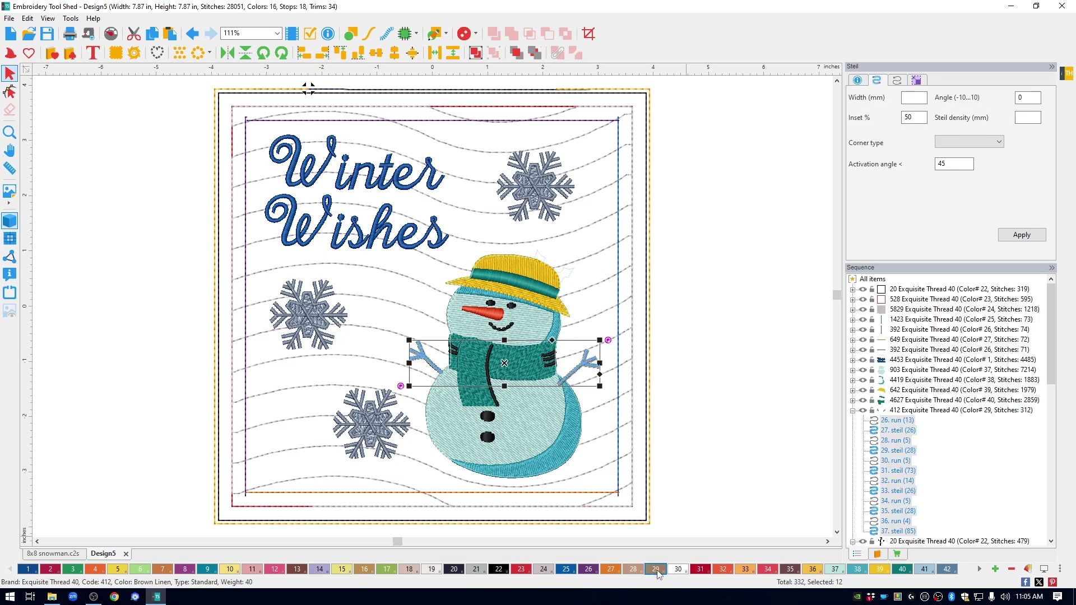
{"action": "left_click", "coordinate": [696, 310]}
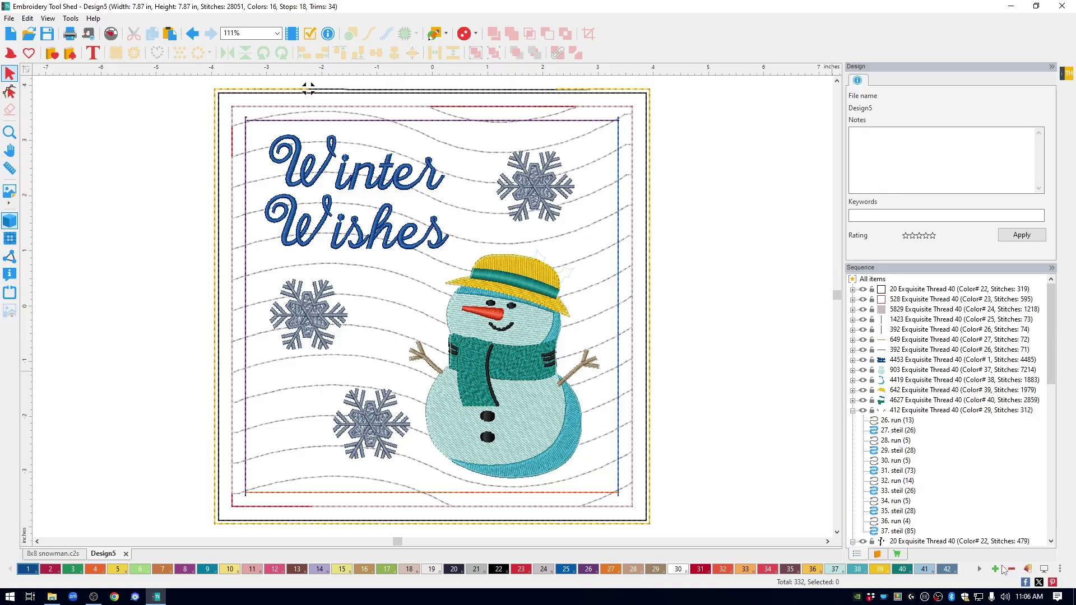
- Remove unused colours so the palette keeps only its 16 used threads
{"action": "left_click", "coordinate": [1012, 570]}
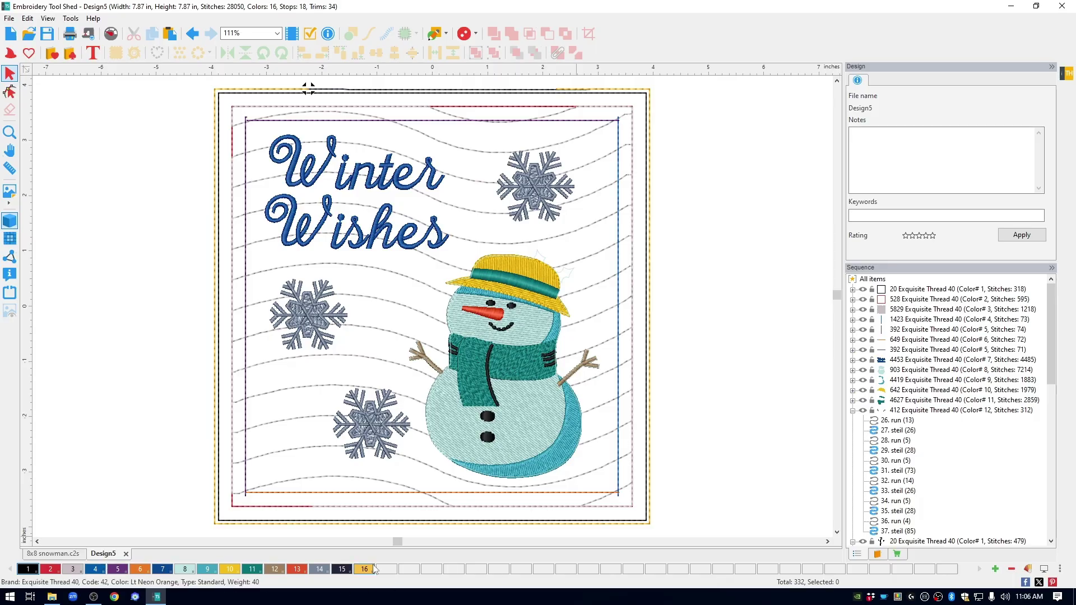
{"action": "left_click", "coordinate": [202, 555]}
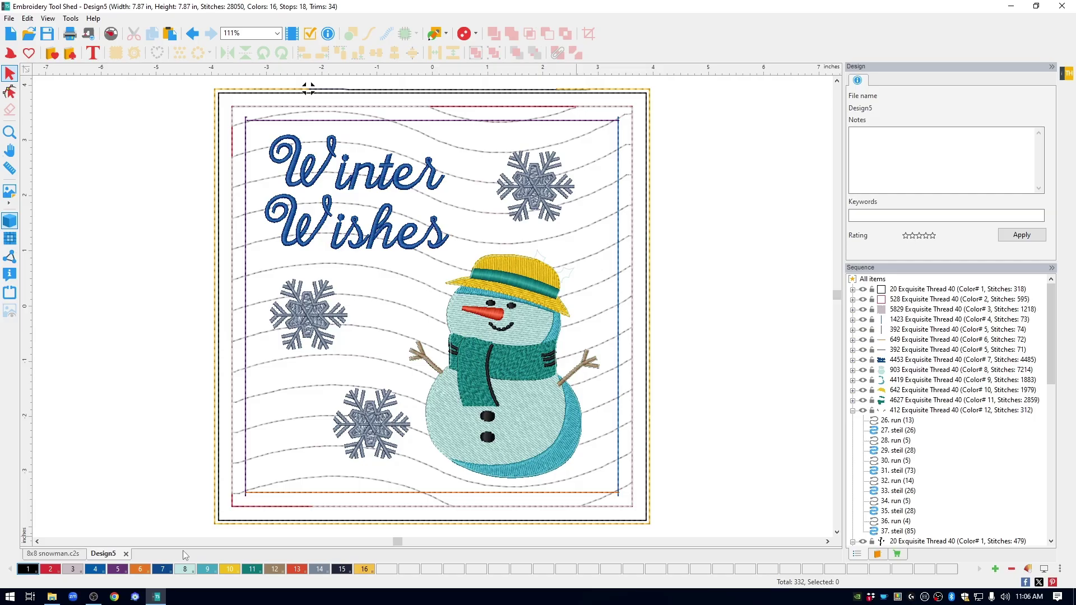
- Select all three snowflakes and add a 17th colour slot to the thread palette
{"action": "left_click", "coordinate": [543, 185]}
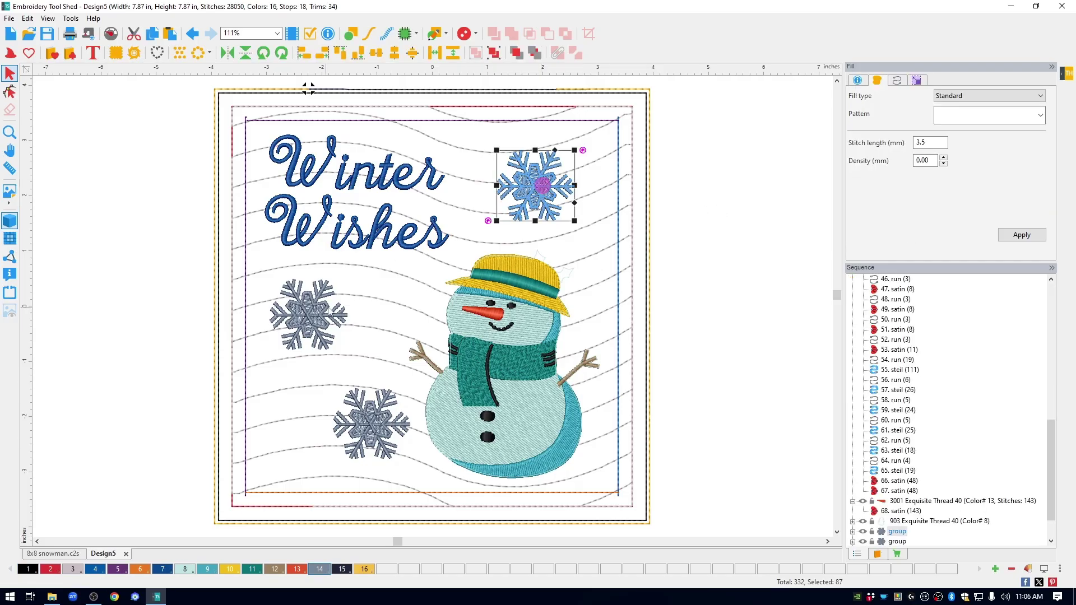
{"action": "left_click", "coordinate": [309, 312], "text": "ctrl"}
{"action": "left_click", "coordinate": [371, 426], "text": "ctrl"}
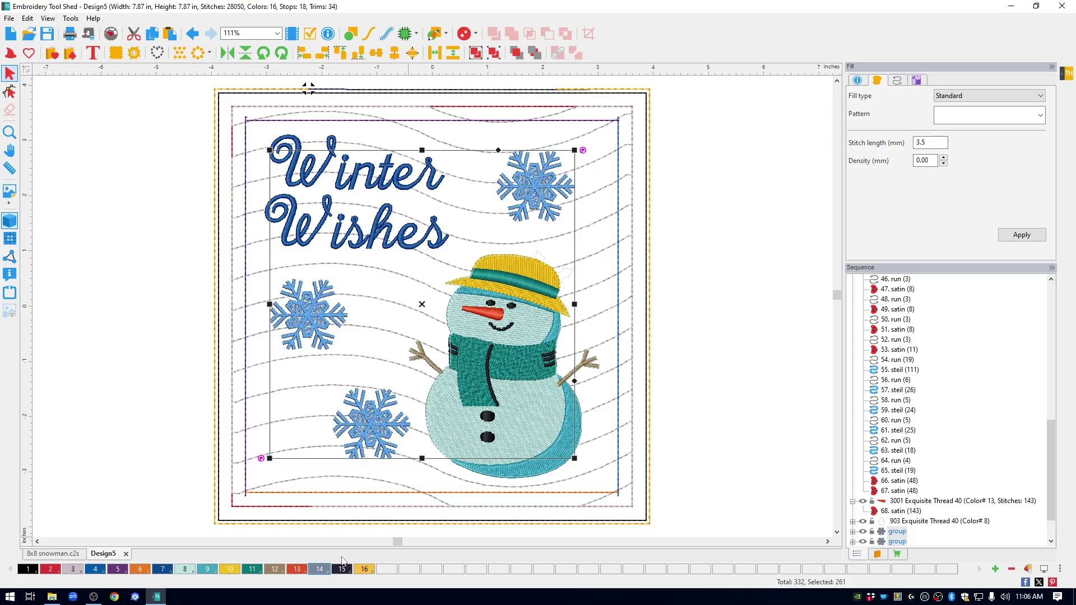
{"action": "right_click", "coordinate": [387, 570]}
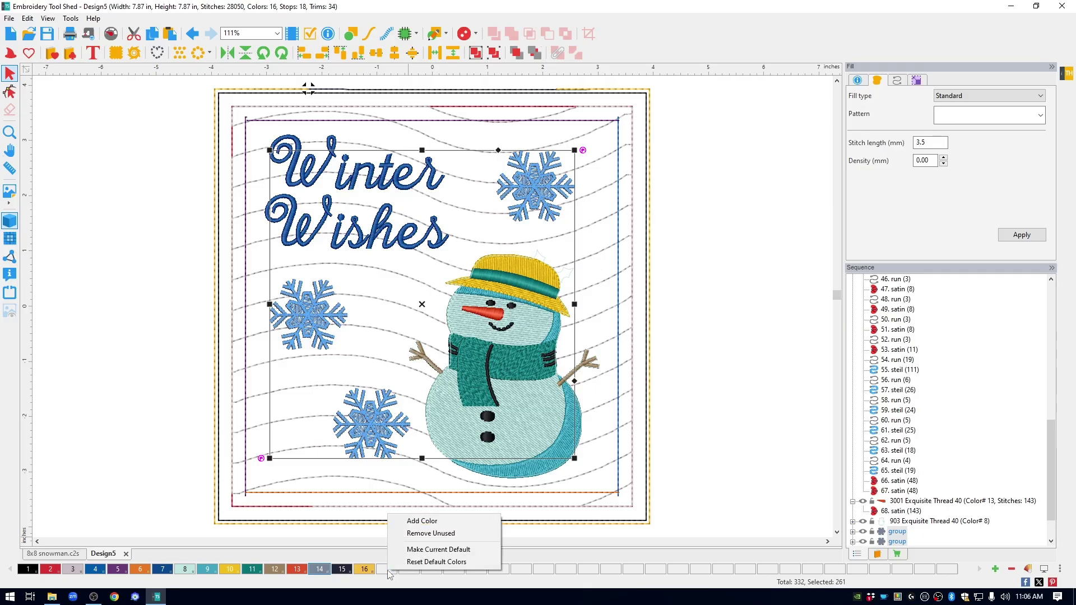
{"action": "left_click", "coordinate": [425, 525]}
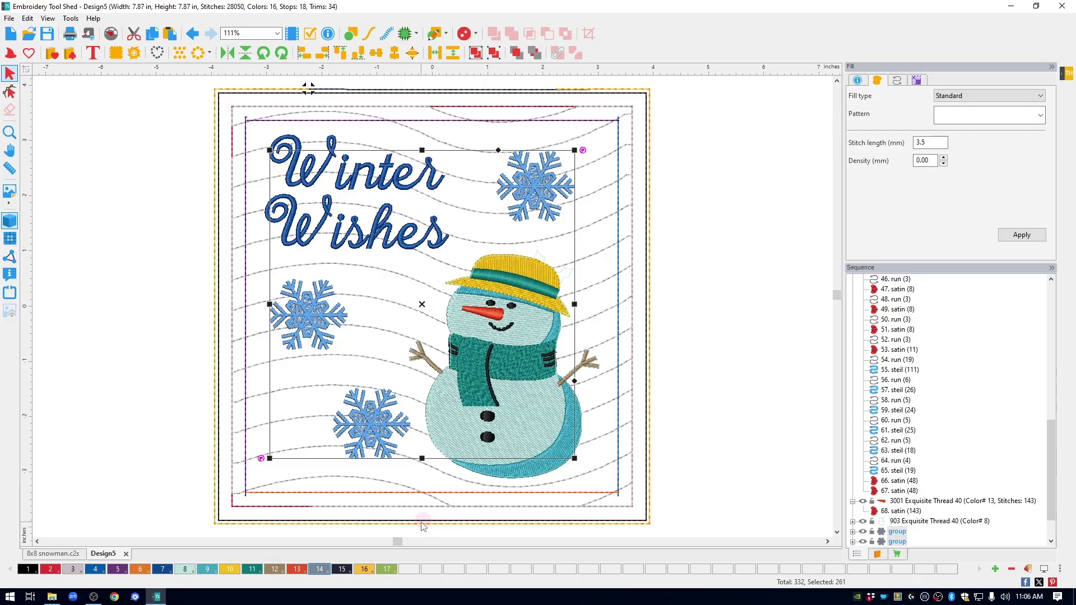
- Set colour 17 to KingStar Metallic MS-1 Metallic Silver and apply it to the snowflakes
{"action": "double_click", "coordinate": [387, 569]}
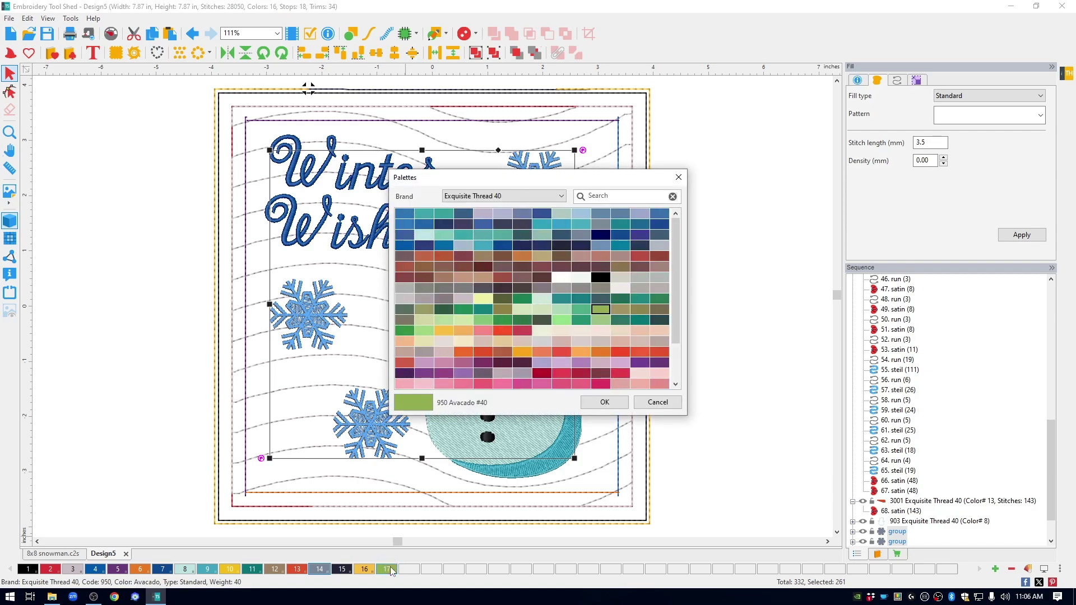
{"action": "left_click", "coordinate": [560, 196]}
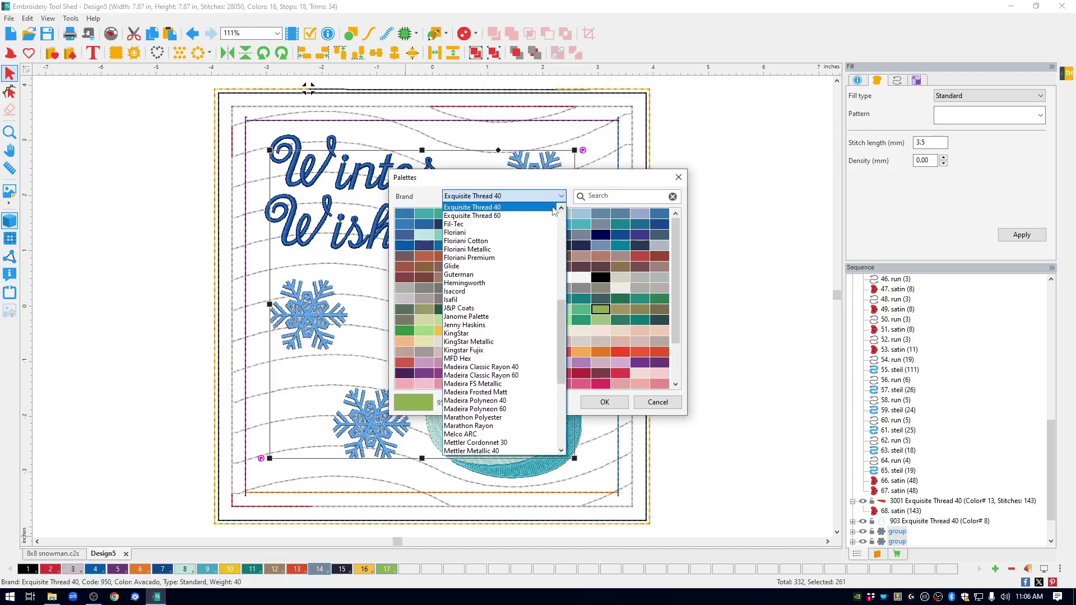
{"action": "left_click", "coordinate": [488, 343]}
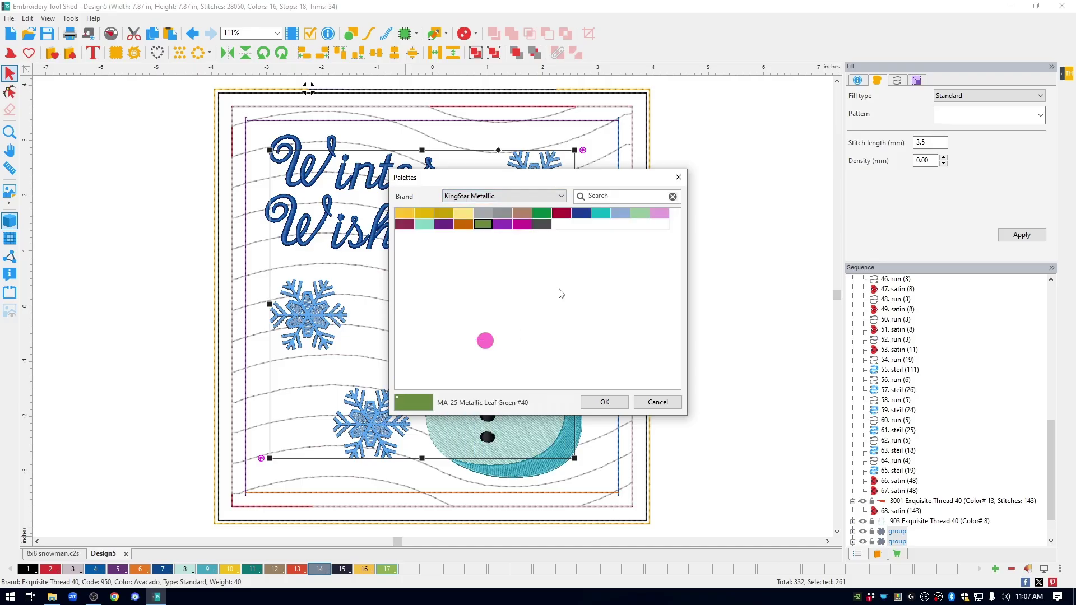
{"action": "left_click", "coordinate": [481, 214]}
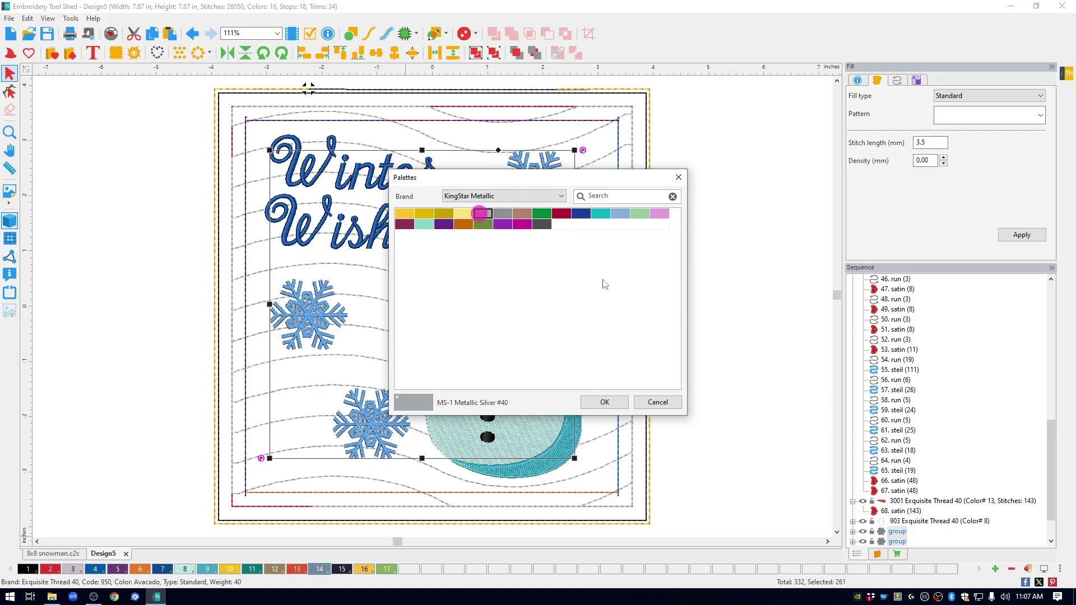
{"action": "left_click", "coordinate": [606, 402]}
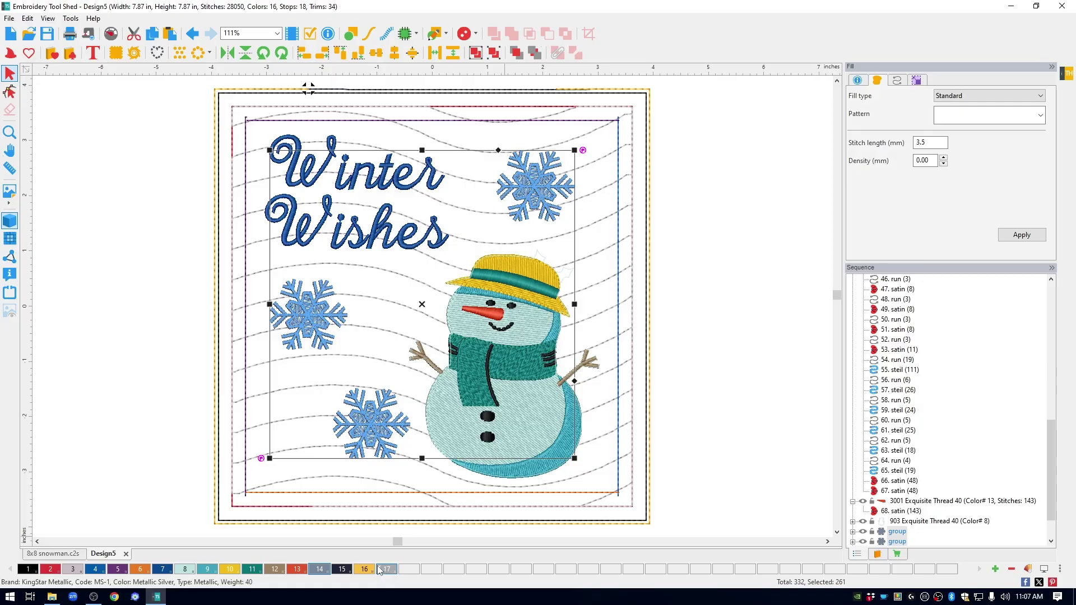
{"action": "left_click", "coordinate": [386, 569]}
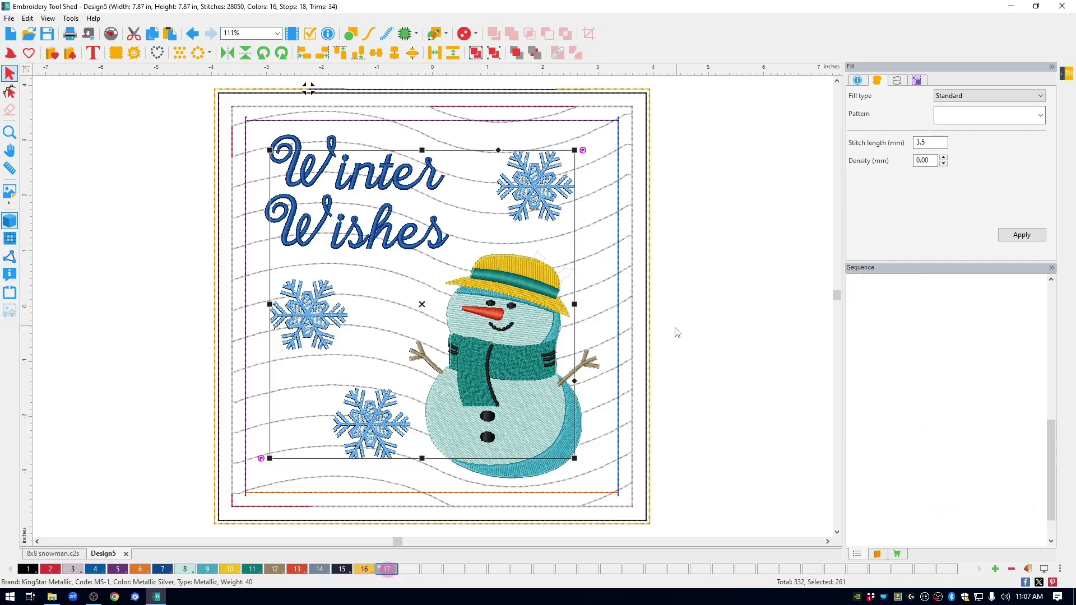
{"action": "left_click", "coordinate": [719, 278]}
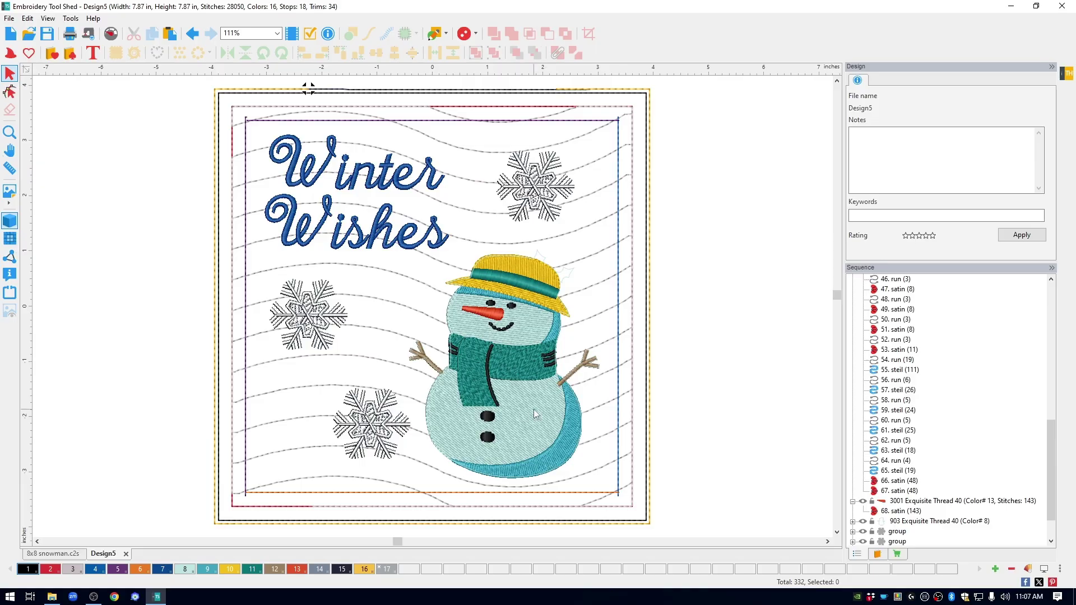
- Select the snowman's head and body fills and add an 18th palette colour
{"action": "left_click", "coordinate": [523, 325]}
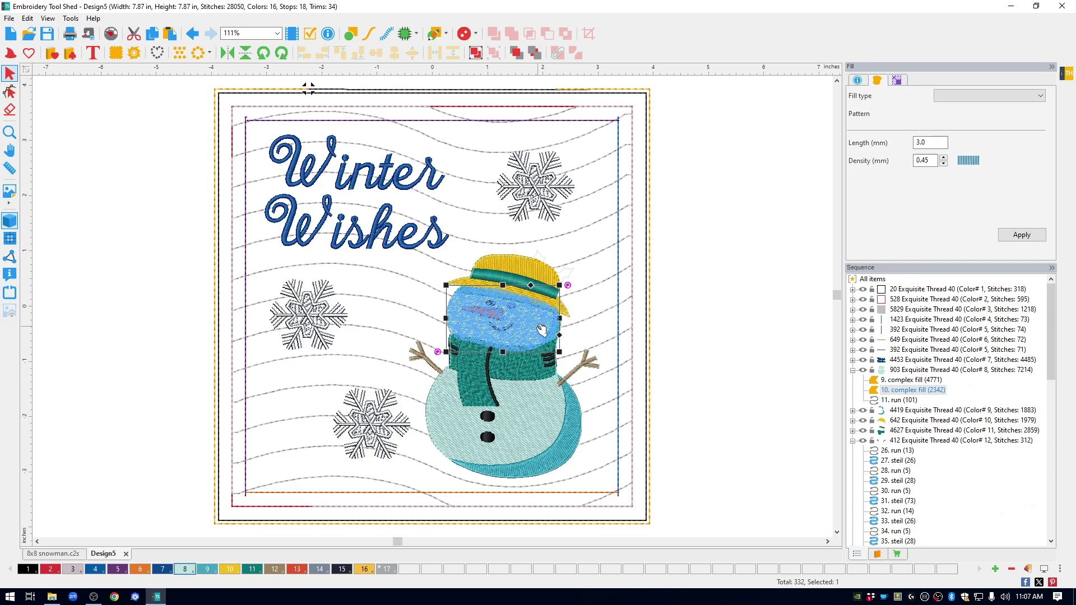
{"action": "left_click", "coordinate": [536, 404], "text": "ctrl"}
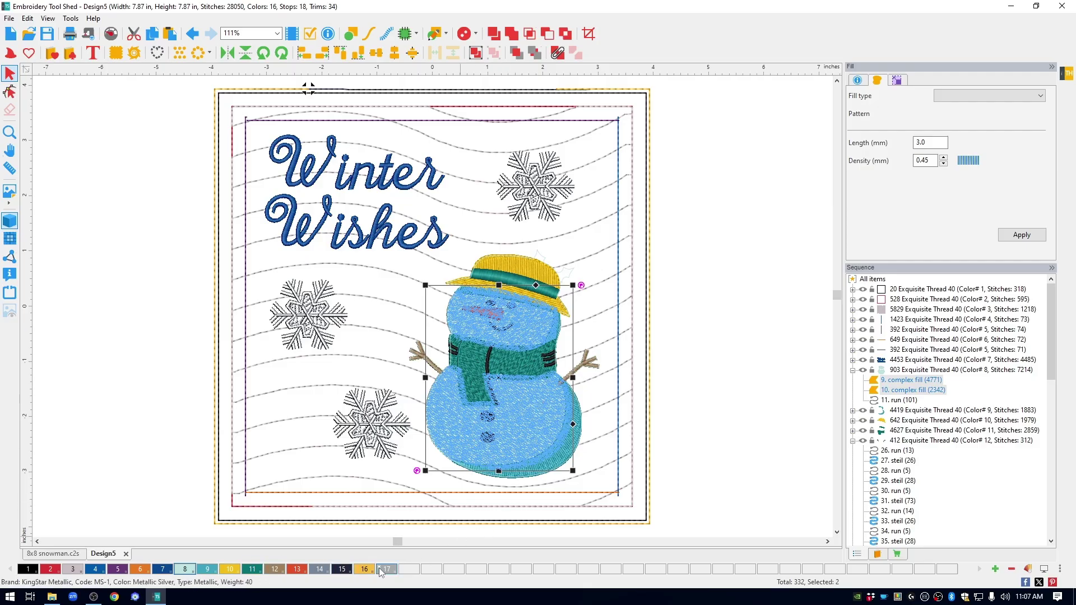
{"action": "left_click", "coordinate": [409, 570]}
{"action": "right_click", "coordinate": [409, 570]}
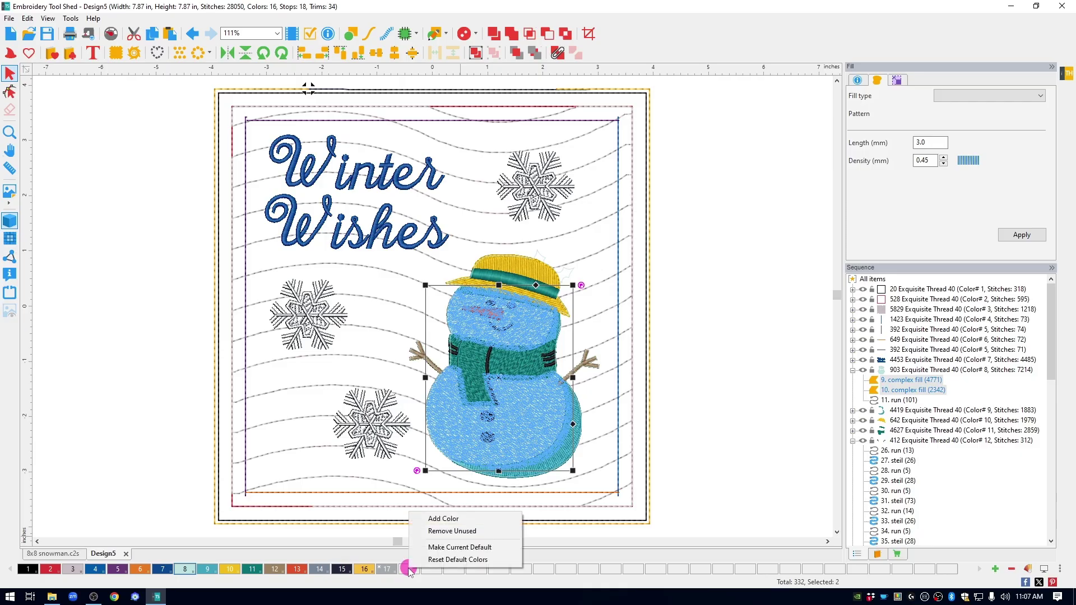
{"action": "left_click", "coordinate": [447, 520]}
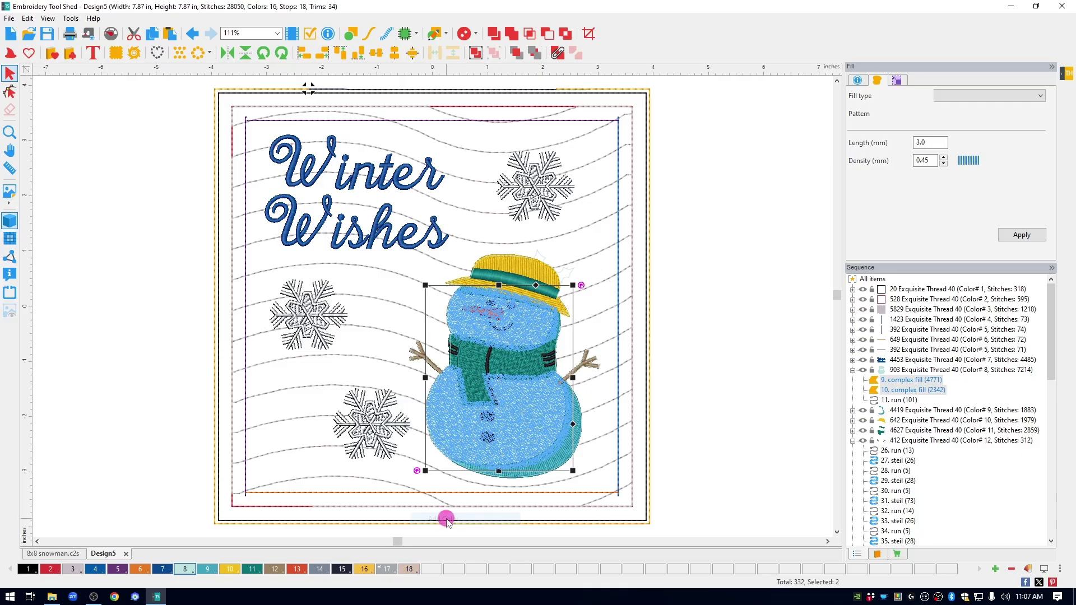
- Set colour 18 to White thread and apply it to the head and body fills
{"action": "double_click", "coordinate": [411, 570]}
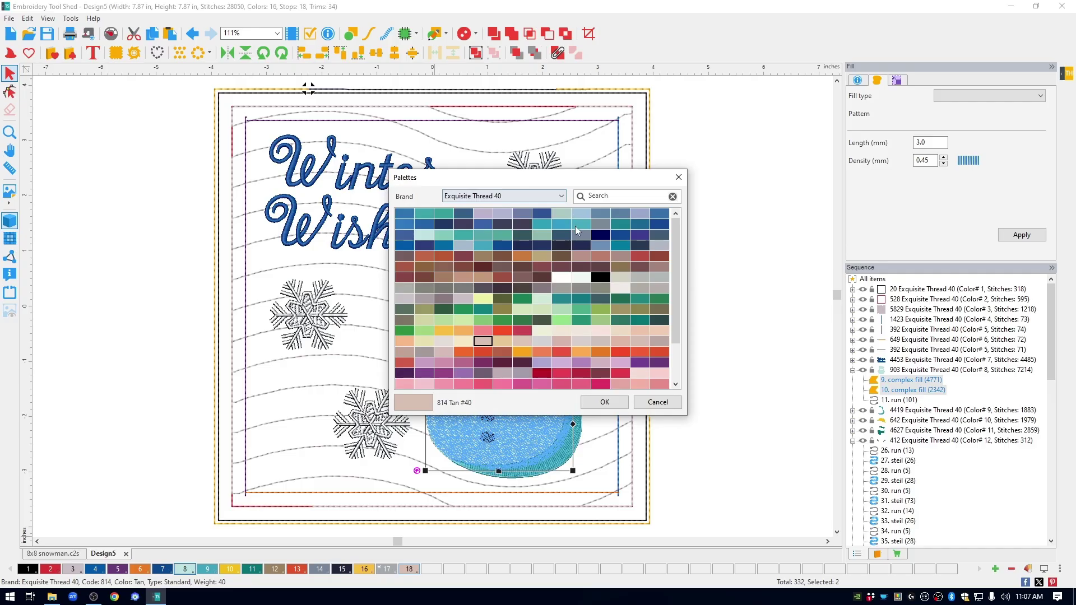
{"action": "left_click", "coordinate": [565, 278]}
{"action": "left_click", "coordinate": [604, 402]}
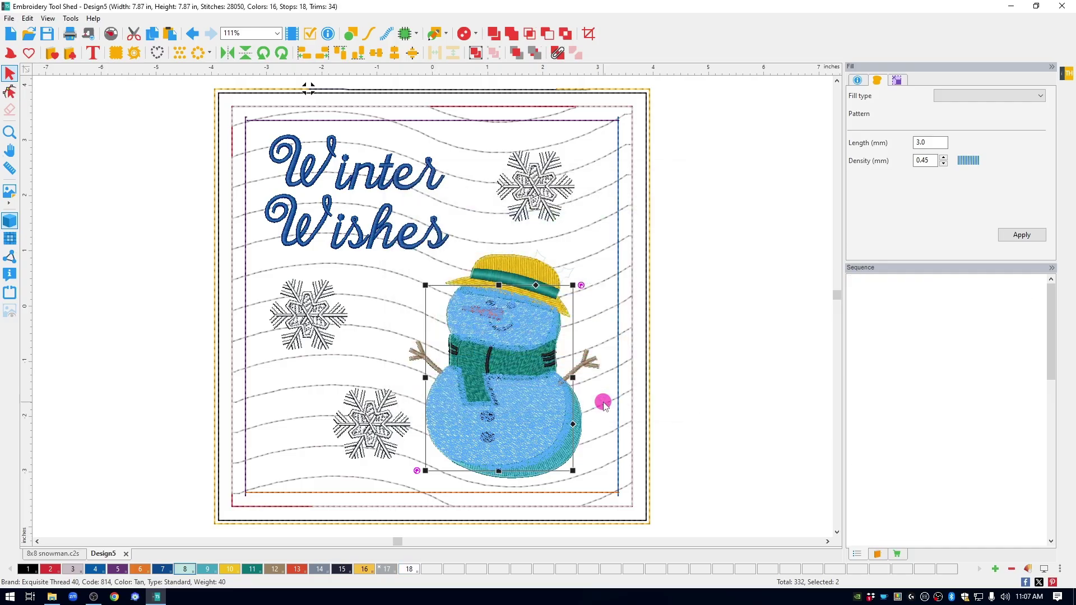
{"action": "left_click", "coordinate": [409, 570]}
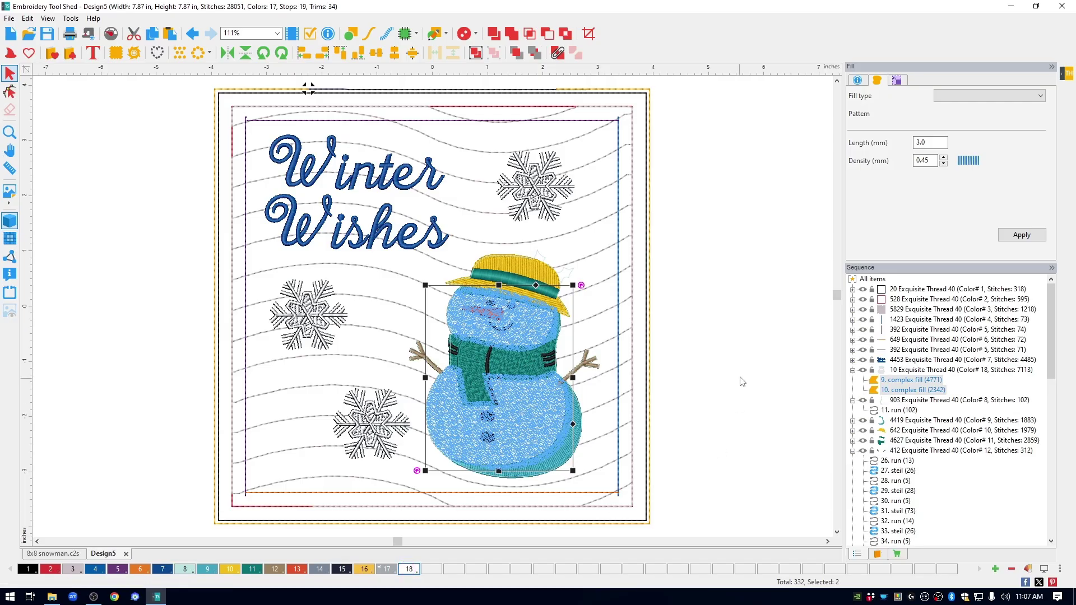
{"action": "left_click", "coordinate": [748, 321]}
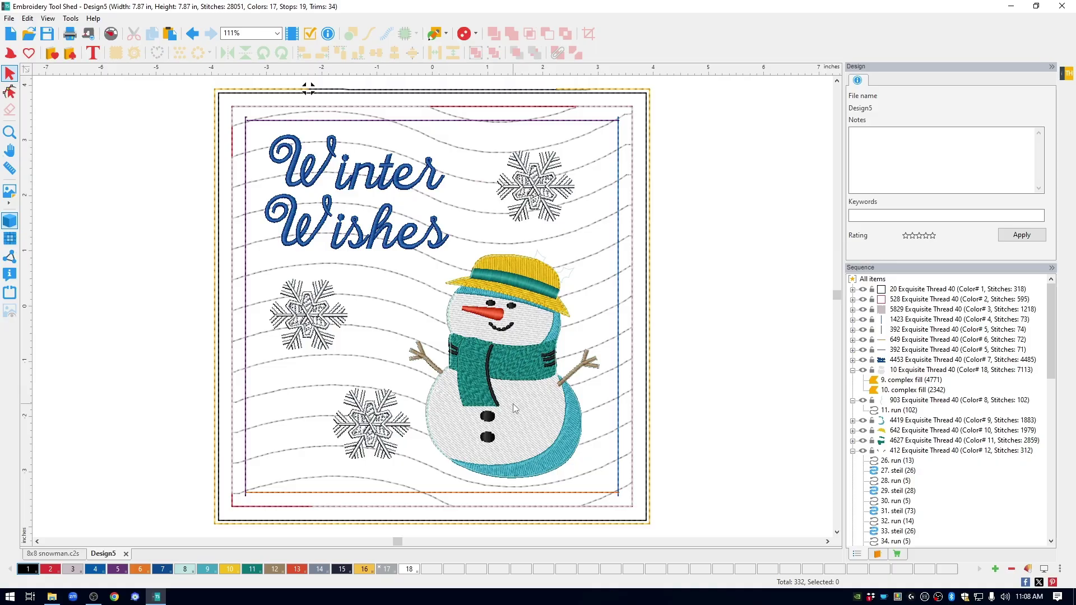
- Change the snowman's body and head fills from 0.45 to 0.95 density
{"action": "left_click", "coordinate": [514, 409]}
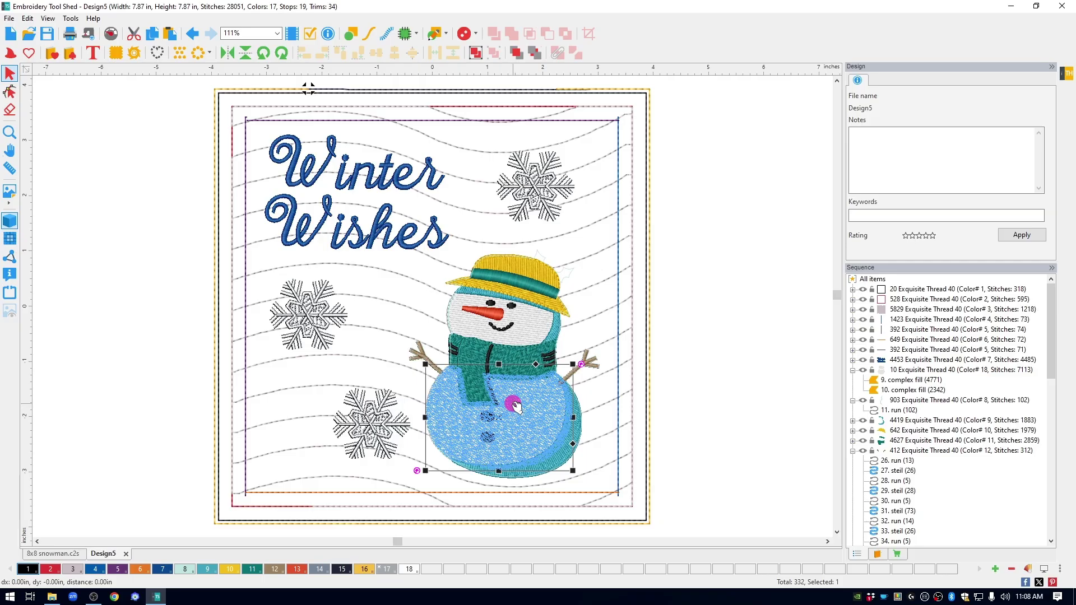
{"action": "left_click", "coordinate": [527, 325], "text": "ctrl"}
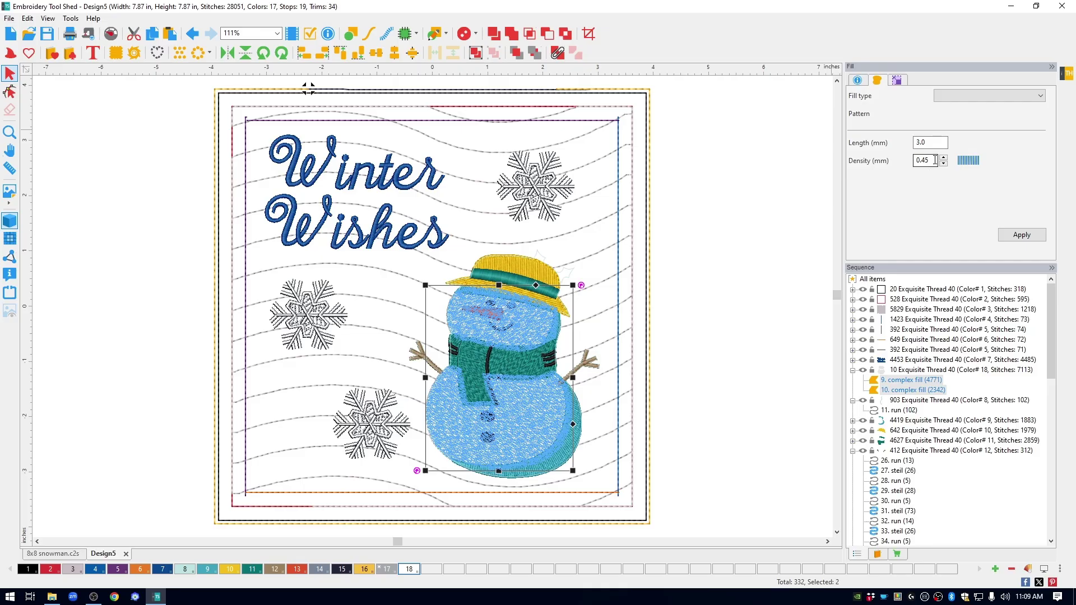
{"action": "left_click_drag", "start_coordinate": [935, 159], "coordinate": [976, 180]}
{"action": "left_click", "coordinate": [988, 160]}
{"action": "type", "text": ".95"}
{"action": "left_click", "coordinate": [1022, 234]}
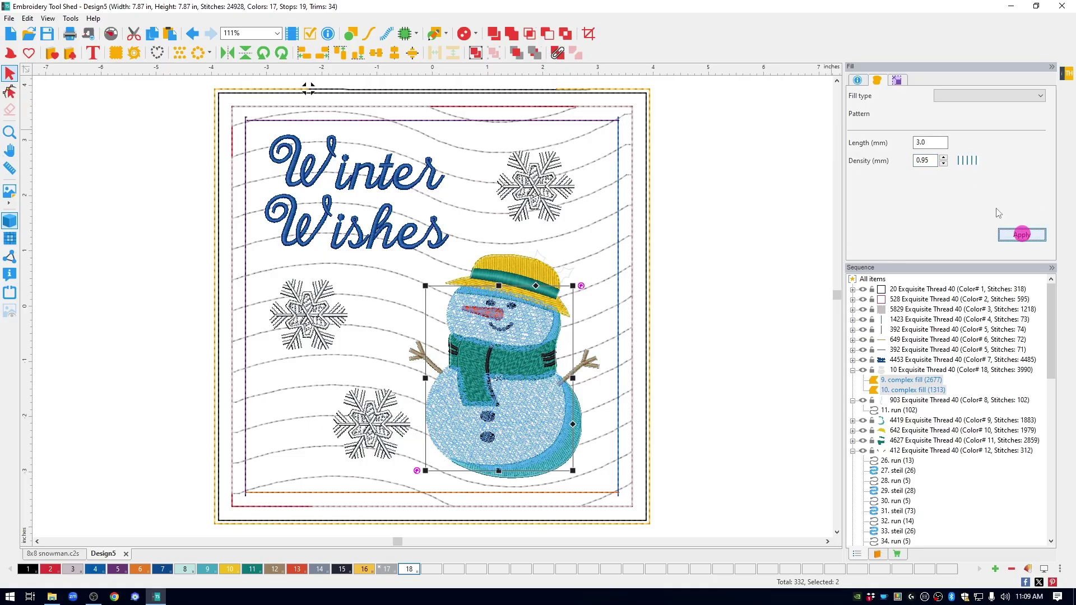
{"action": "left_click", "coordinate": [988, 158]}
- Zoom in on the snowman's lower body to inspect the looser fill stitches
{"action": "left_click", "coordinate": [11, 132]}
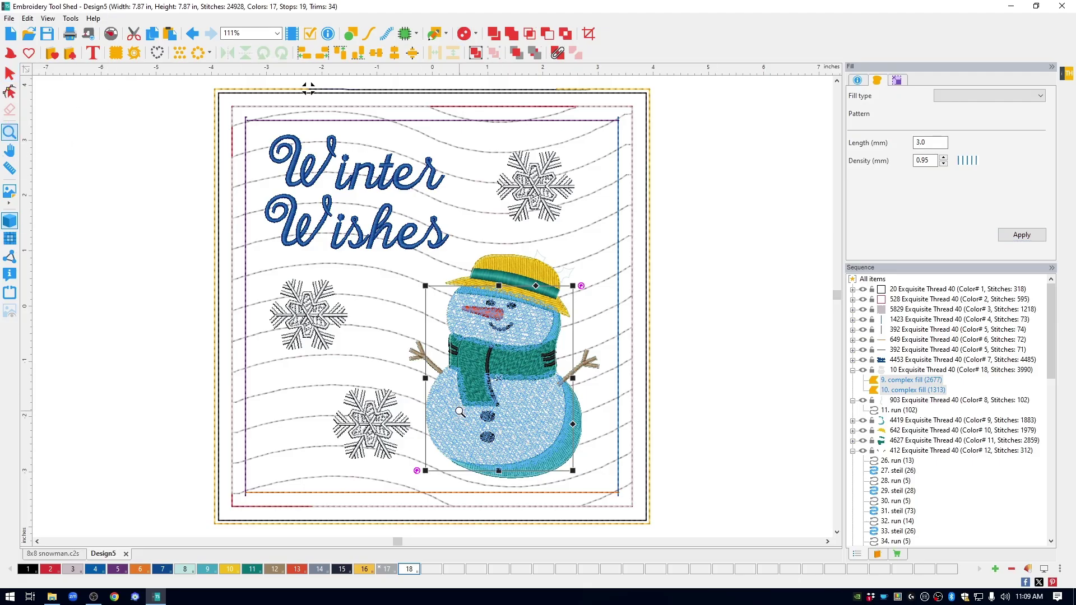
{"action": "left_click_drag", "start_coordinate": [415, 382], "coordinate": [484, 431]}
{"action": "left_click_drag", "start_coordinate": [240, 170], "coordinate": [528, 430]}
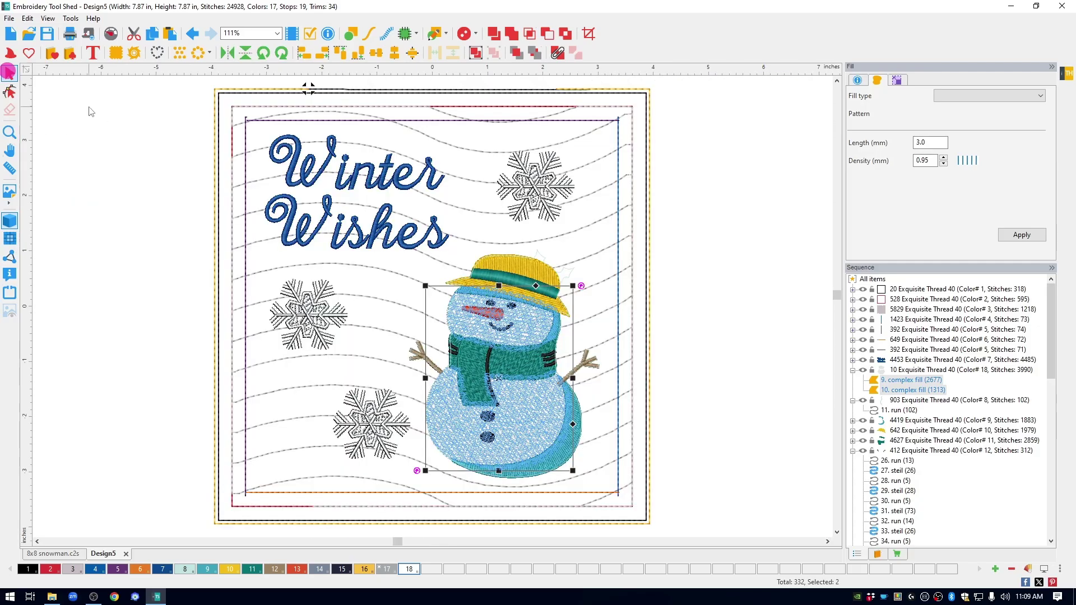
{"action": "double_click", "coordinate": [9, 132]}
{"action": "left_click", "coordinate": [86, 112]}
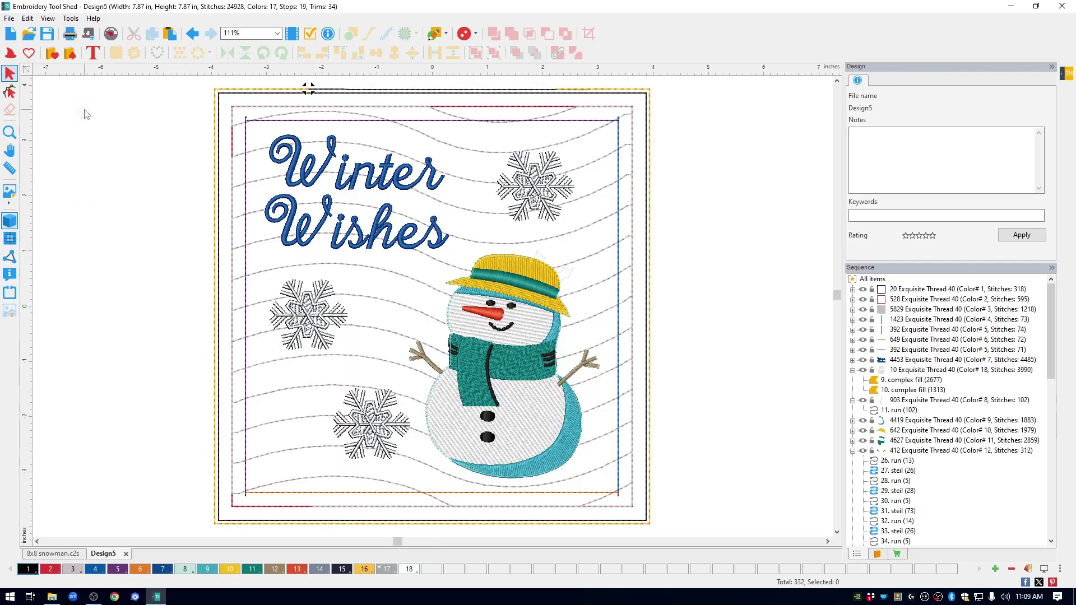
{"action": "left_click", "coordinate": [10, 19]}
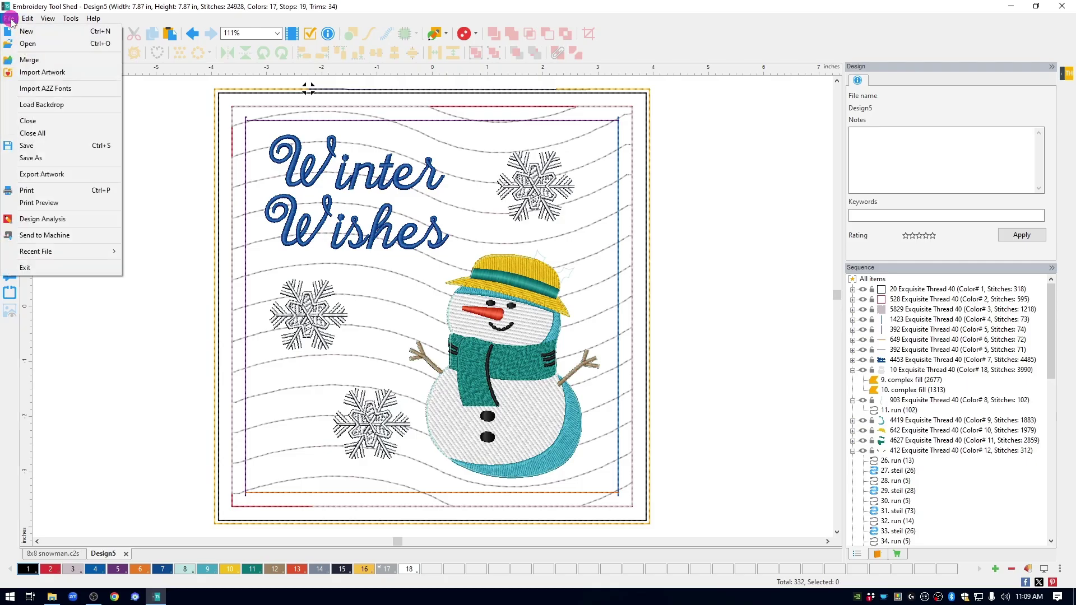
{"action": "left_click", "coordinate": [32, 158]}
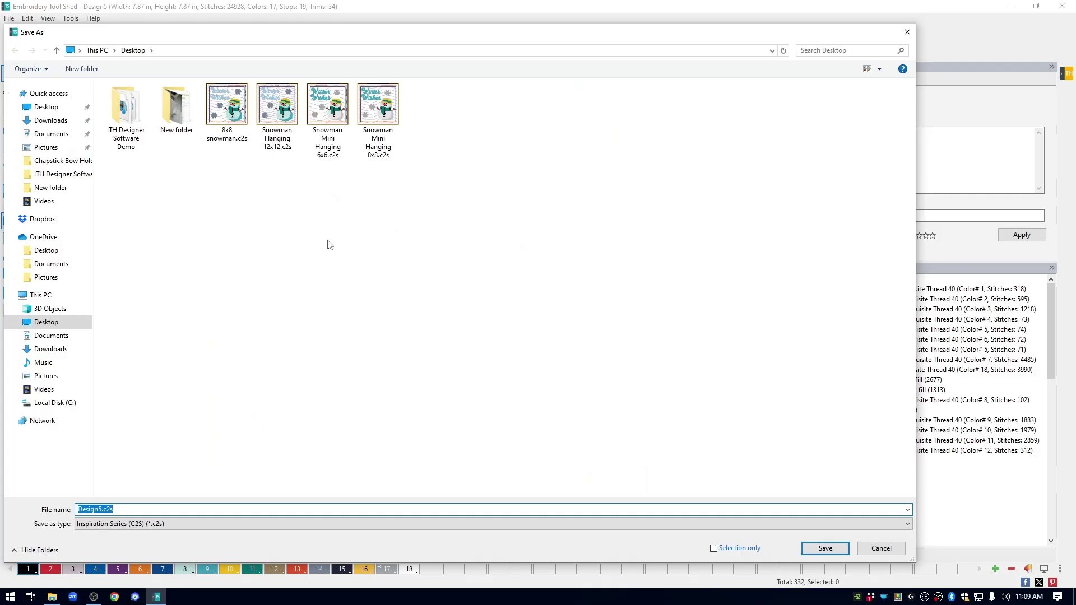
{"action": "left_click", "coordinate": [418, 104]}
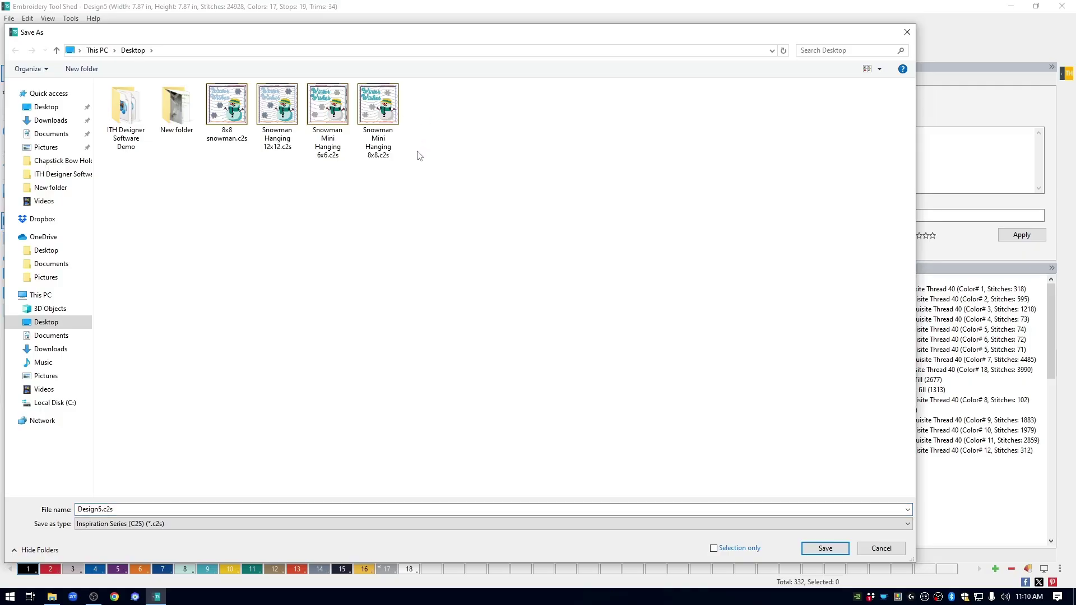
{"action": "left_click", "coordinate": [430, 115]}
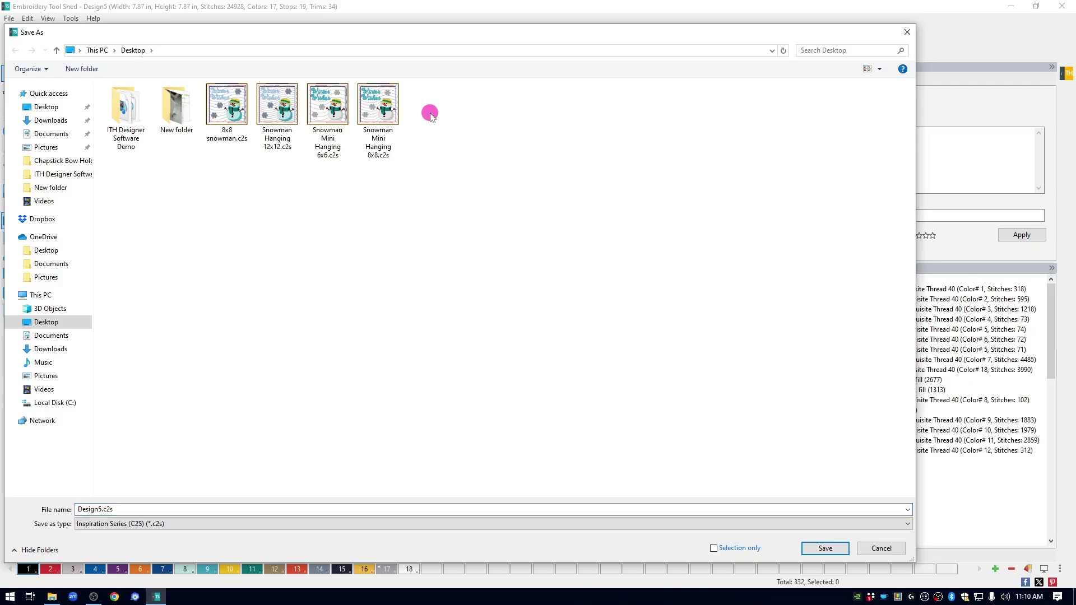
{"action": "left_click", "coordinate": [883, 549]}
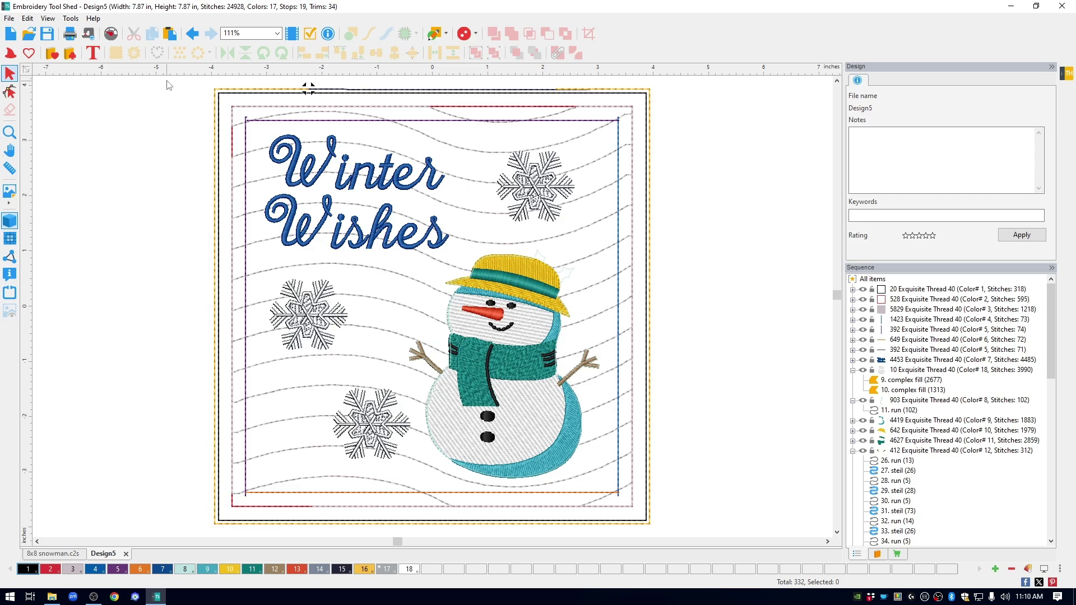
- Scale the entire design from 7.87 to 5.99 inches wide with aspect locked, then deselect
{"action": "left_click_drag", "start_coordinate": [167, 79], "coordinate": [701, 548]}
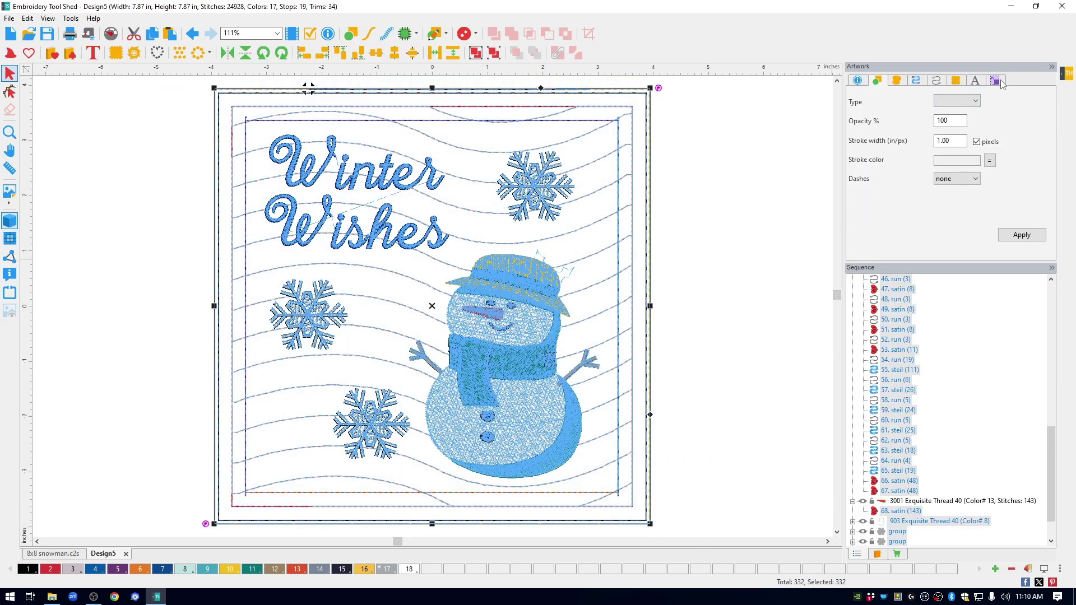
{"action": "left_click", "coordinate": [1001, 82]}
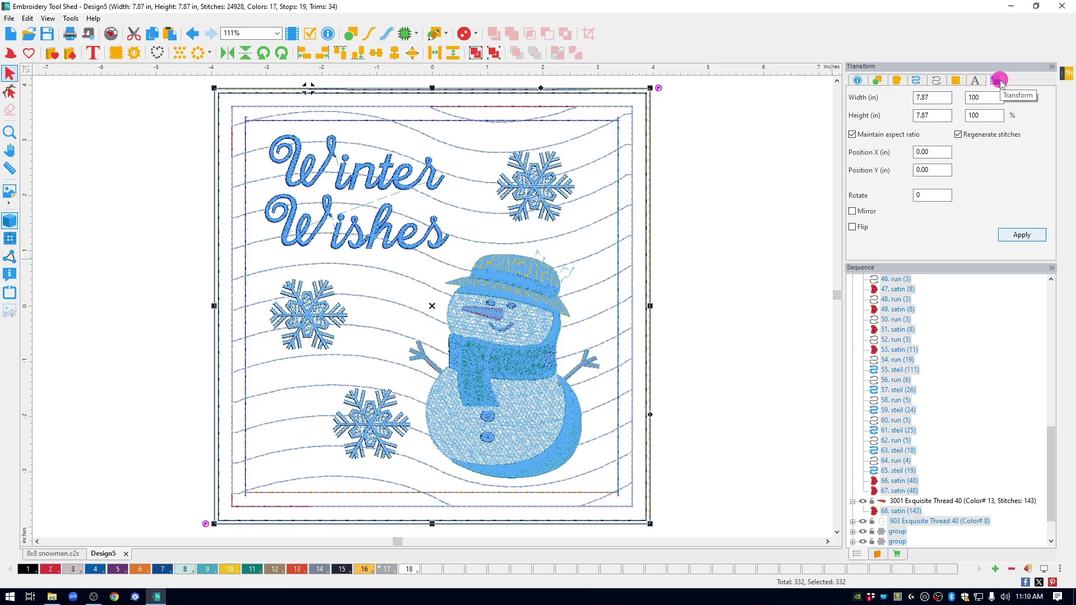
{"action": "double_click", "coordinate": [944, 98]}
{"action": "type", "text": "5.99"}
{"action": "left_click", "coordinate": [1021, 235]}
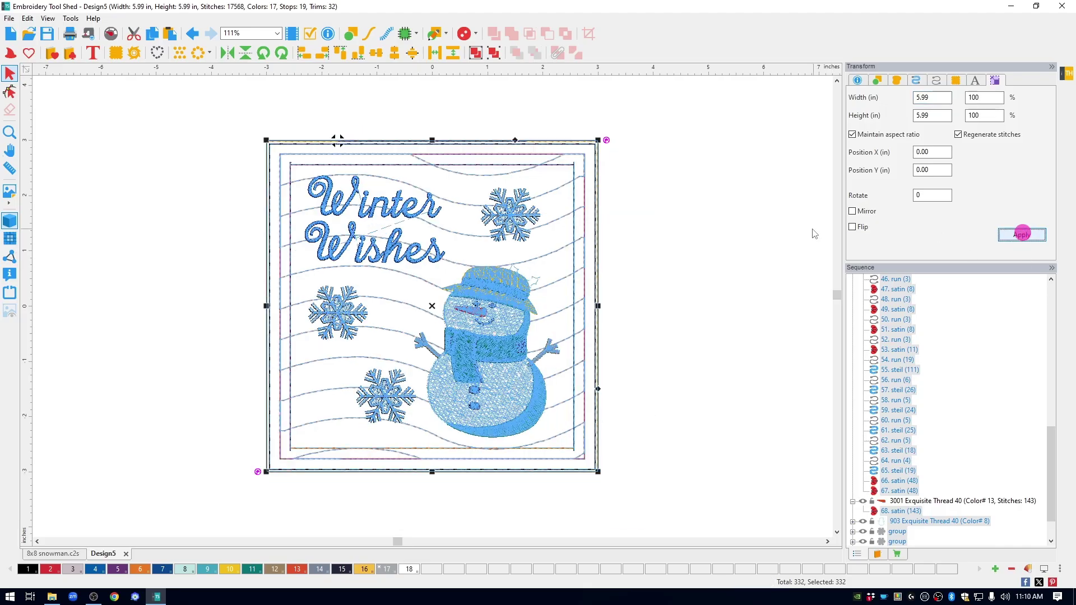
{"action": "left_click", "coordinate": [696, 260]}
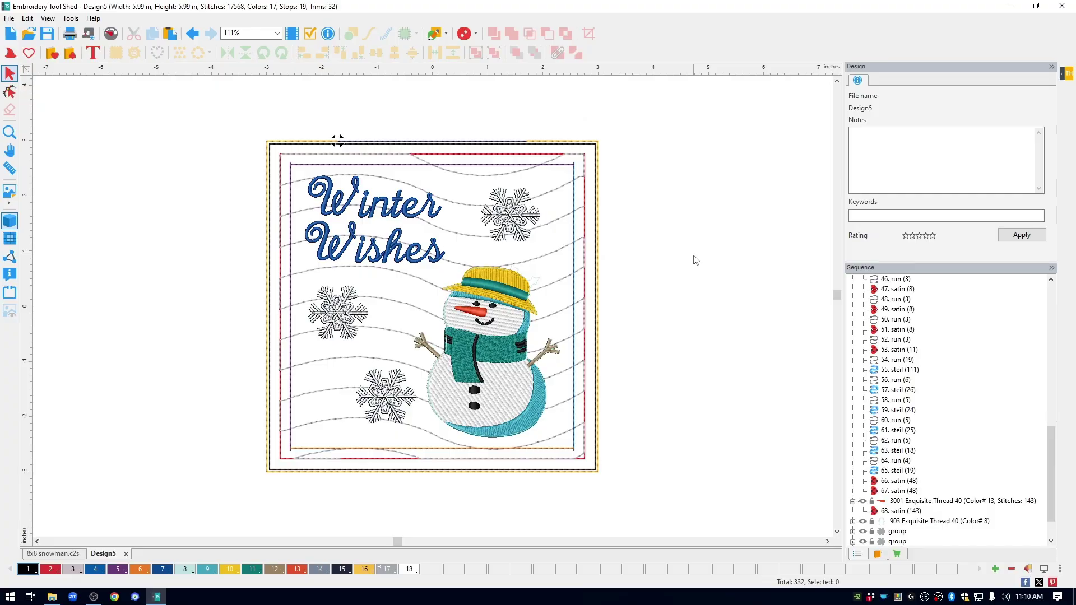
{"action": "left_click", "coordinate": [10, 18]}
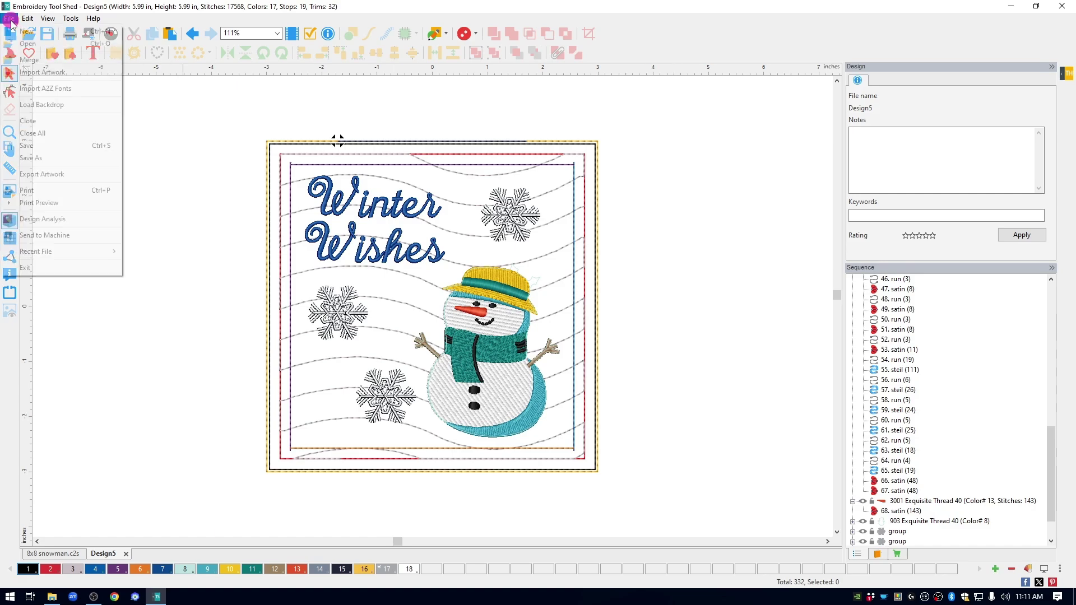
{"action": "left_click", "coordinate": [26, 158]}
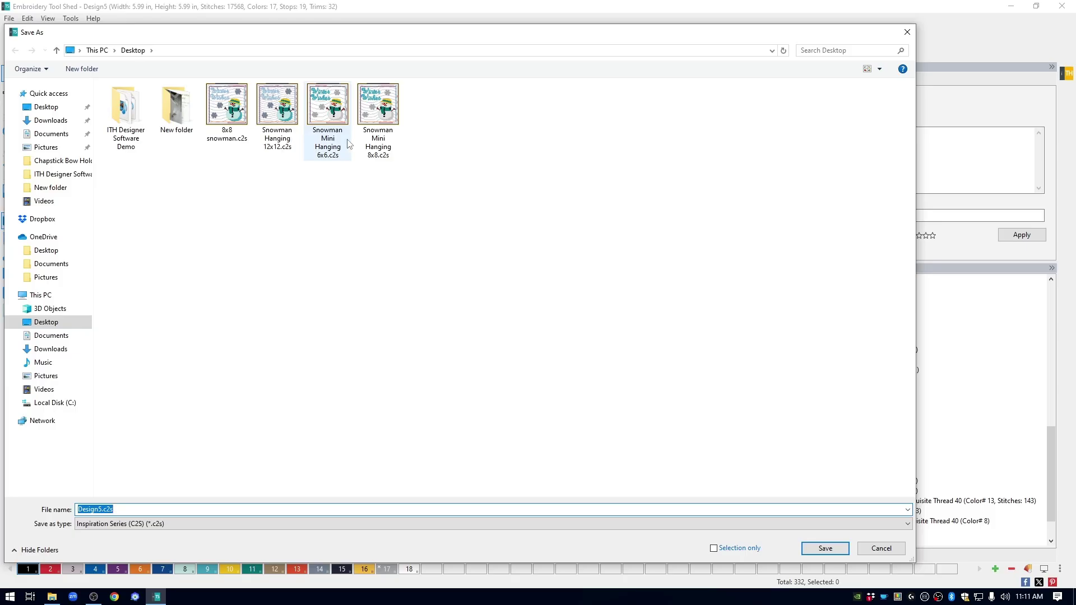
{"action": "left_click", "coordinate": [328, 170]}
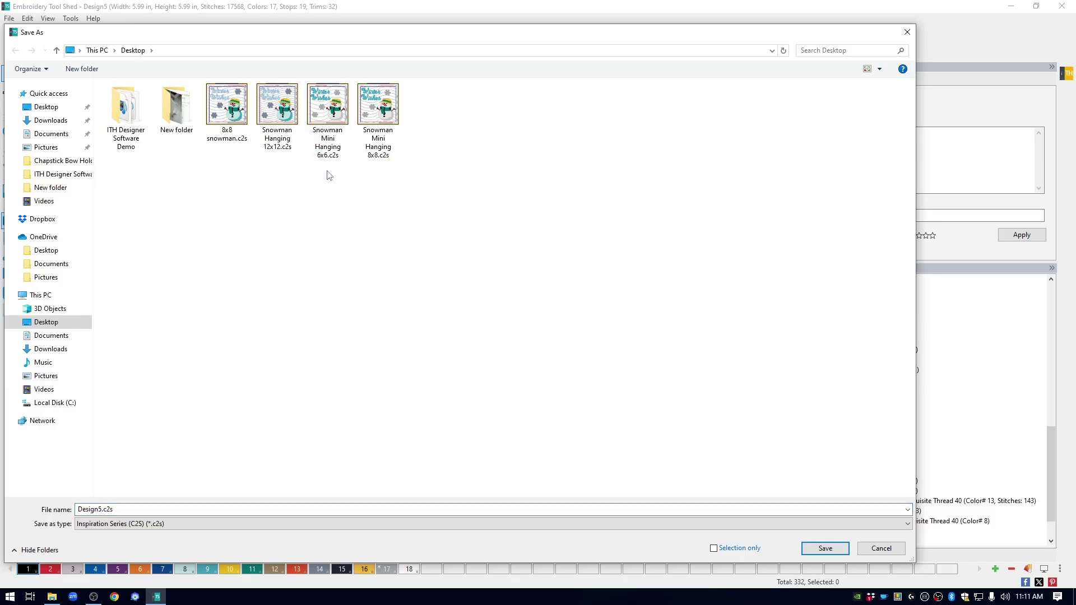
{"action": "left_click", "coordinate": [881, 548]}
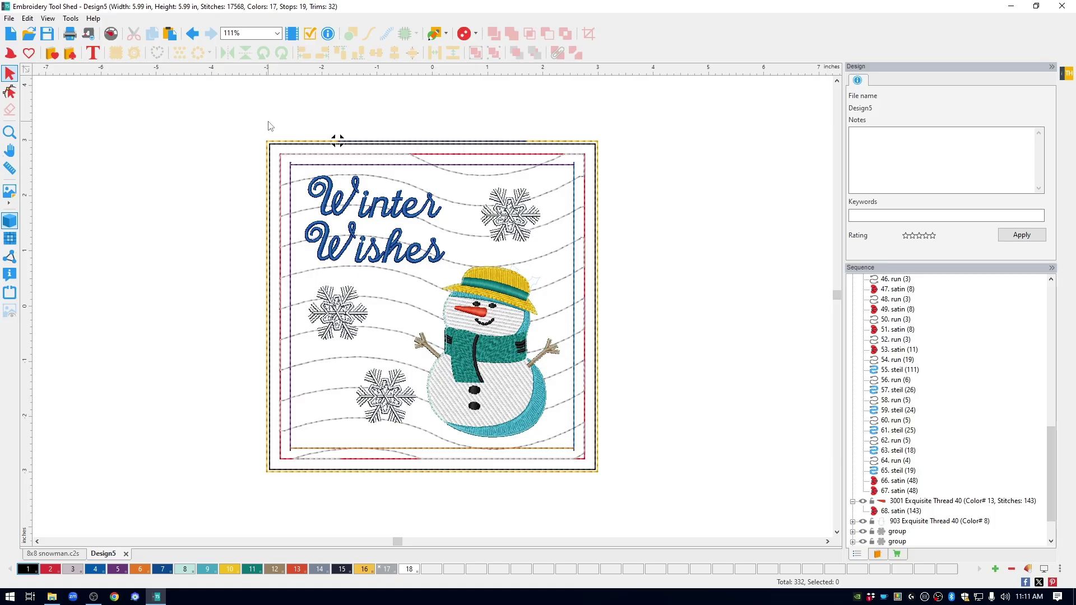
- Undo the 5.99-inch shrink, resize the design to 11.25 inches wide, and zoom out to view it
{"action": "left_click", "coordinate": [193, 34]}
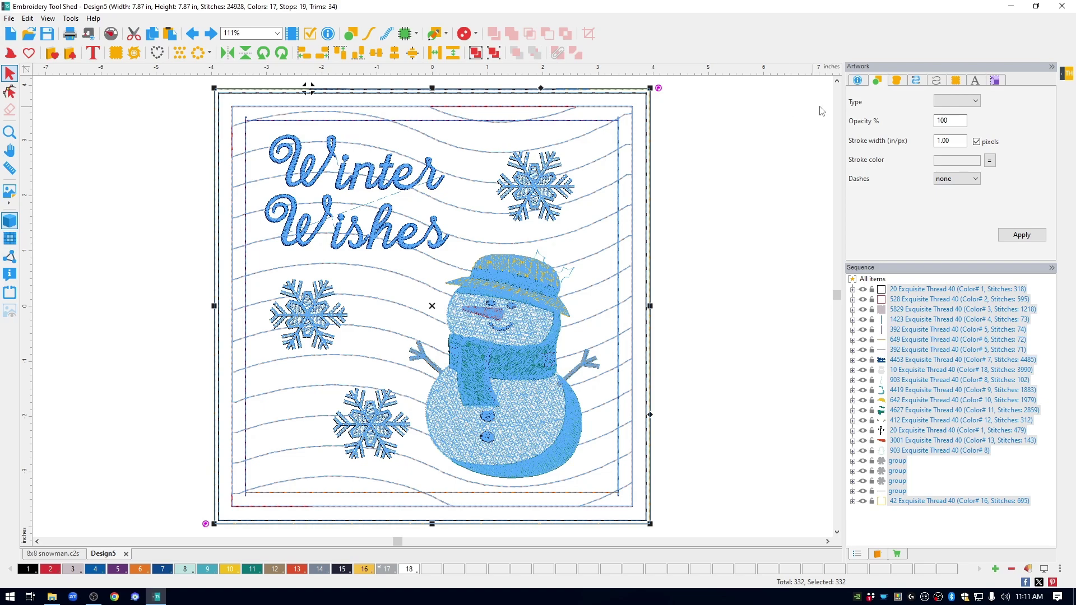
{"action": "left_click", "coordinate": [996, 80]}
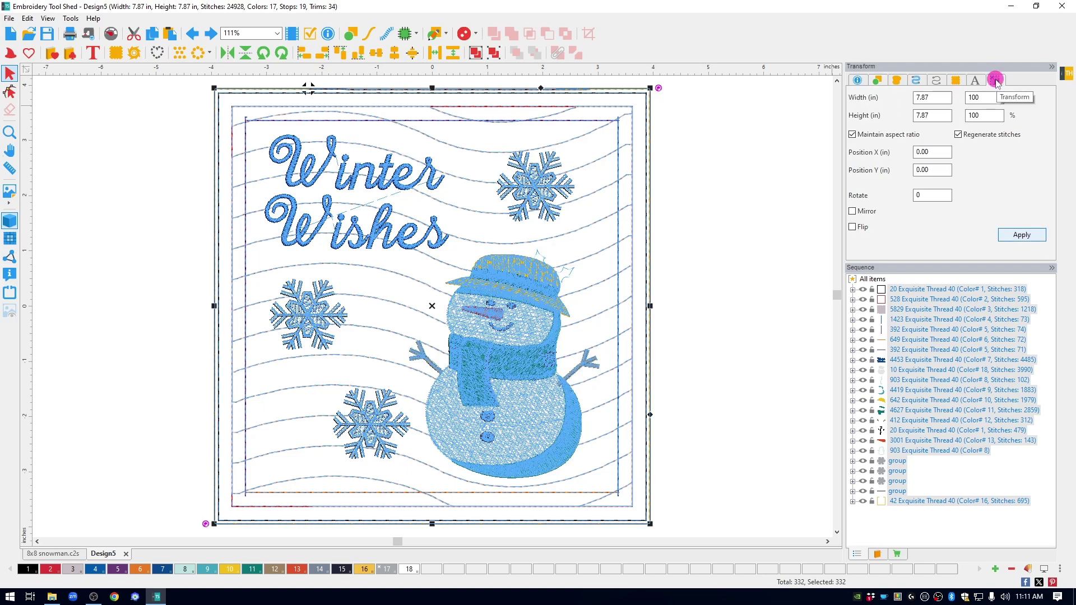
{"action": "double_click", "coordinate": [939, 98]}
{"action": "type", "text": "11.25"}
{"action": "left_click", "coordinate": [1022, 234]}
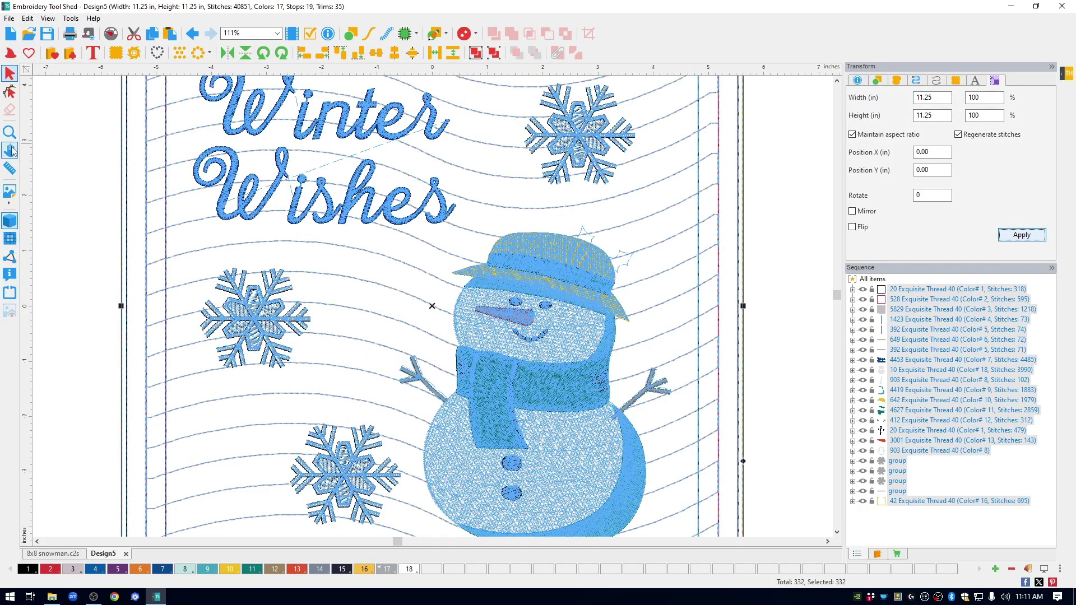
{"action": "left_click", "coordinate": [8, 132]}
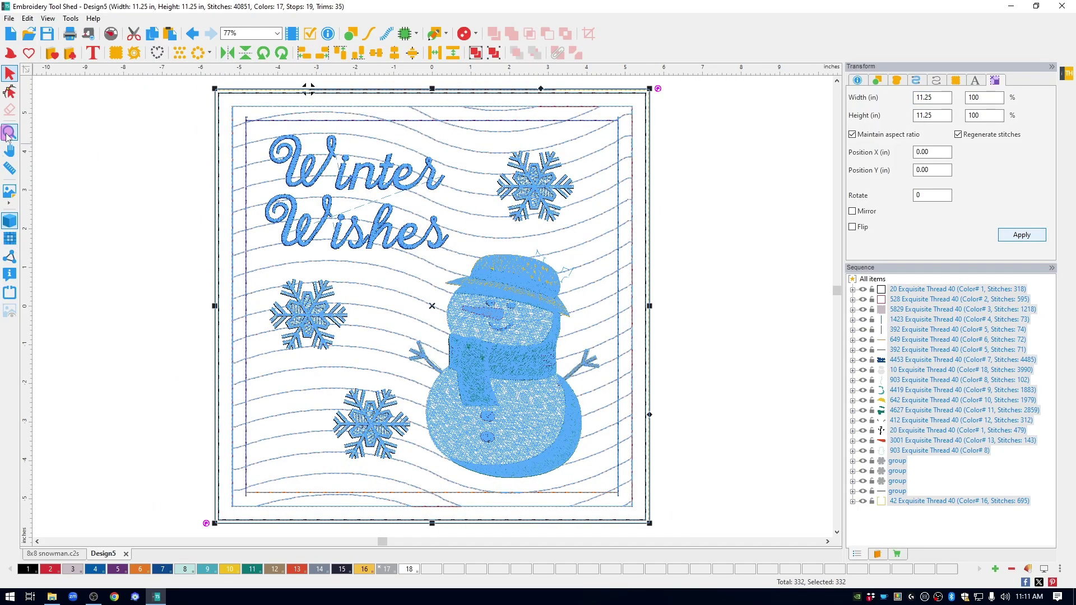
{"action": "left_click", "coordinate": [85, 171]}
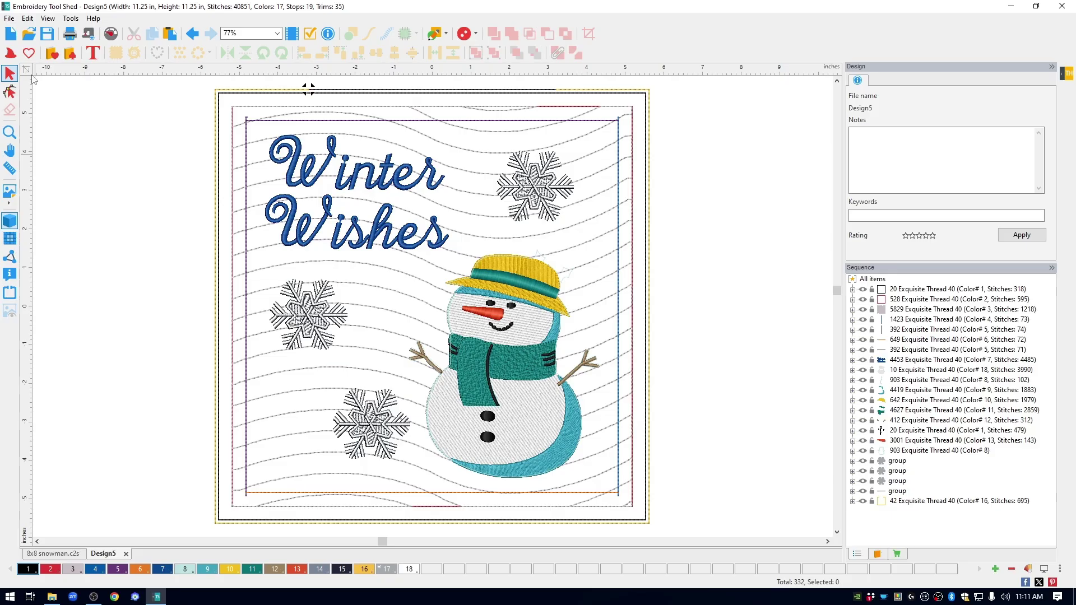
{"action": "left_click", "coordinate": [9, 19]}
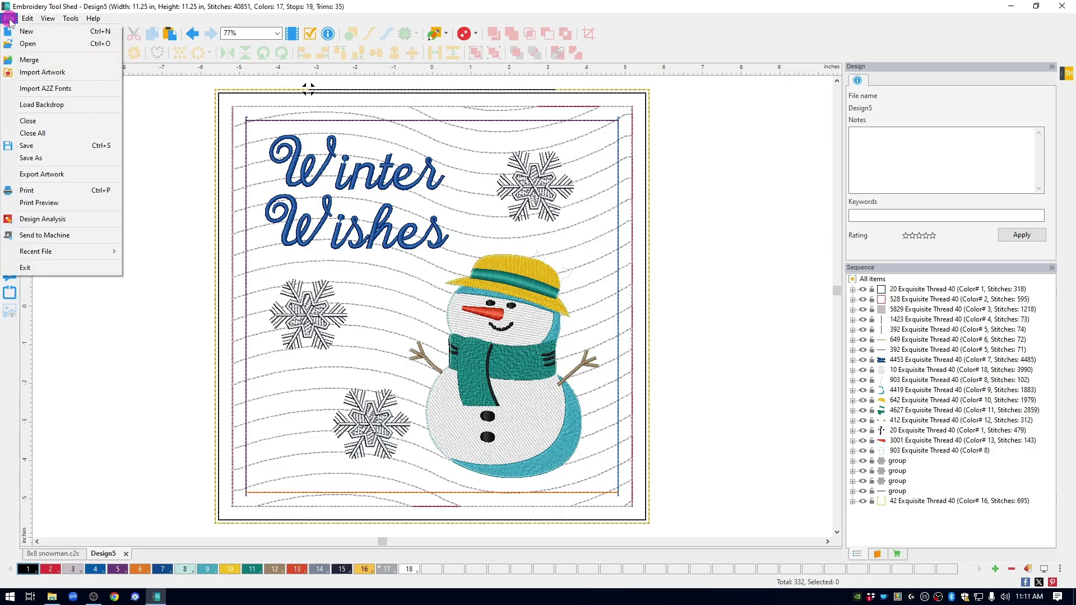
{"action": "left_click", "coordinate": [24, 158]}
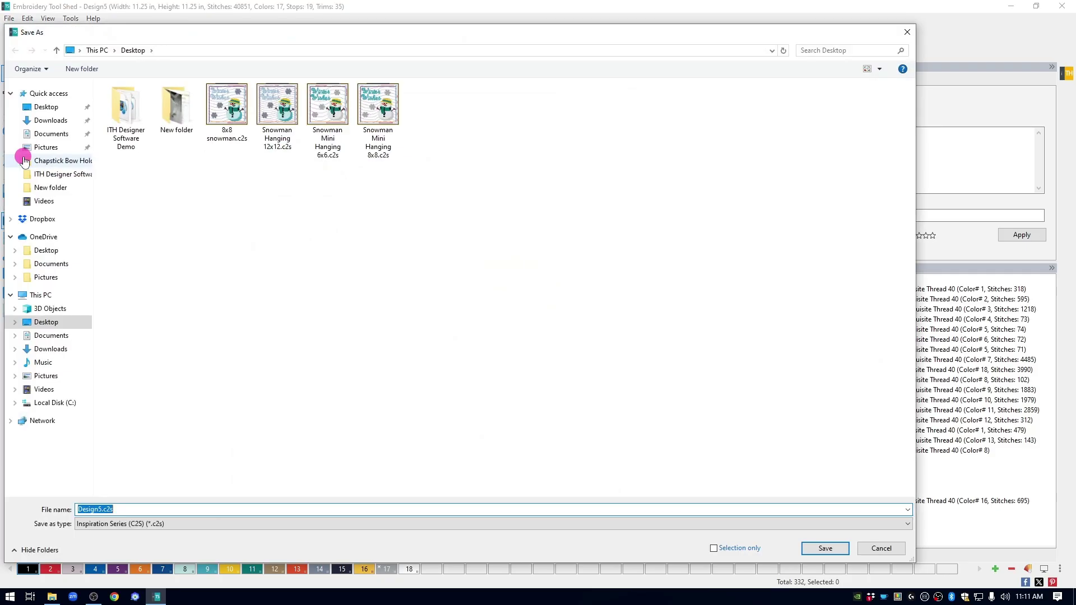
{"action": "left_click", "coordinate": [281, 166]}
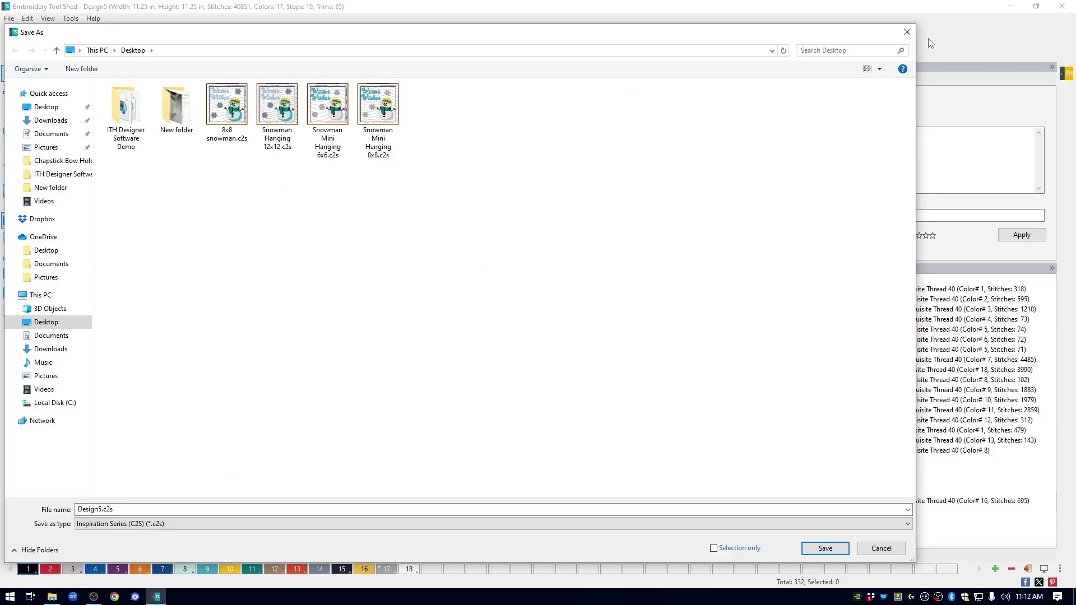
{"action": "left_click", "coordinate": [909, 33]}
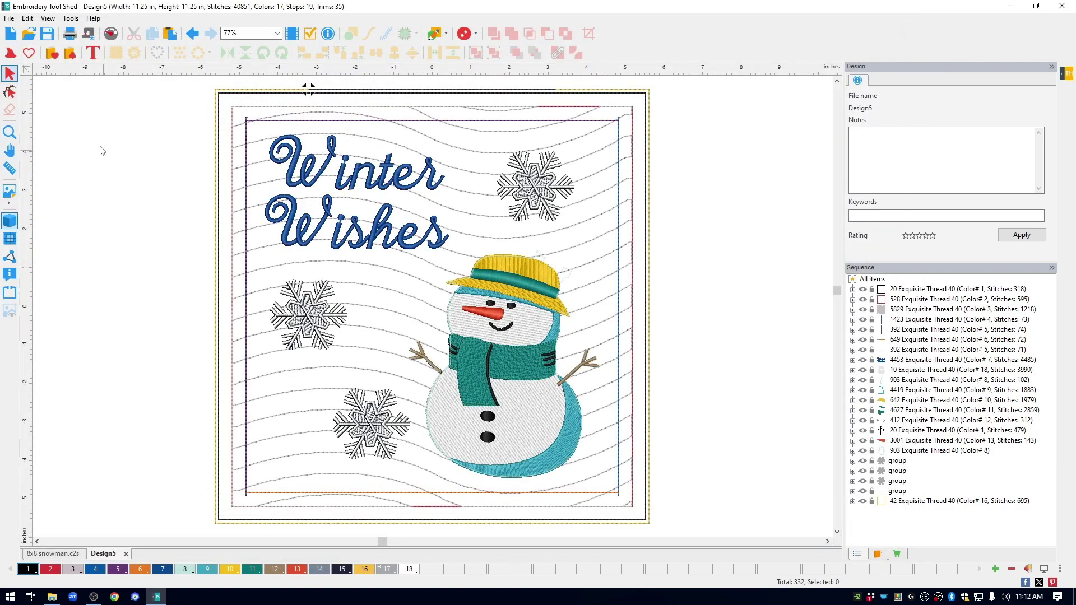
{"action": "left_click", "coordinate": [10, 20]}
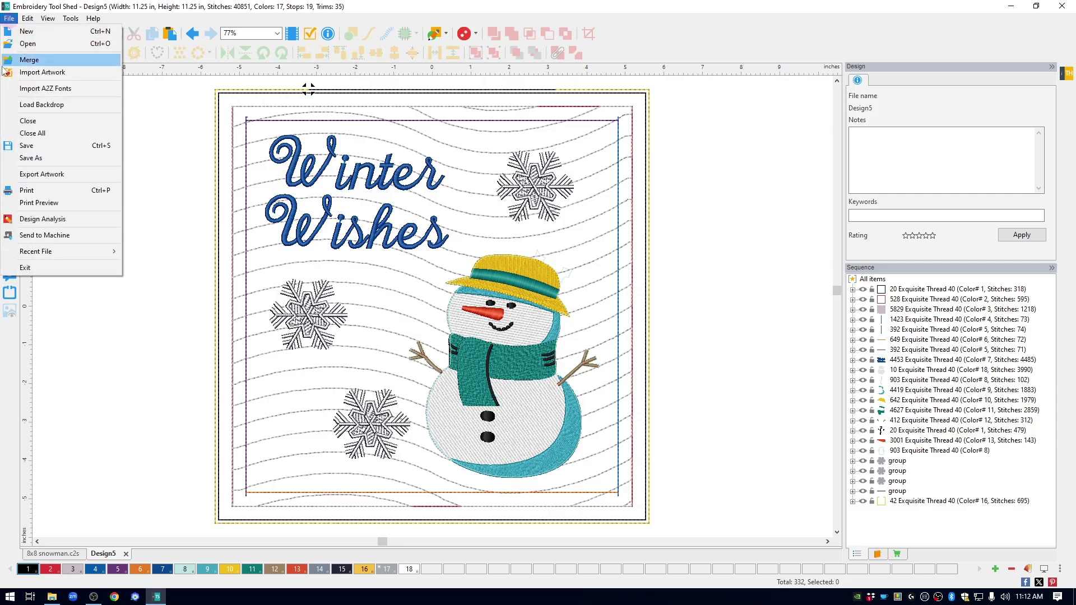
{"action": "left_click", "coordinate": [25, 158]}
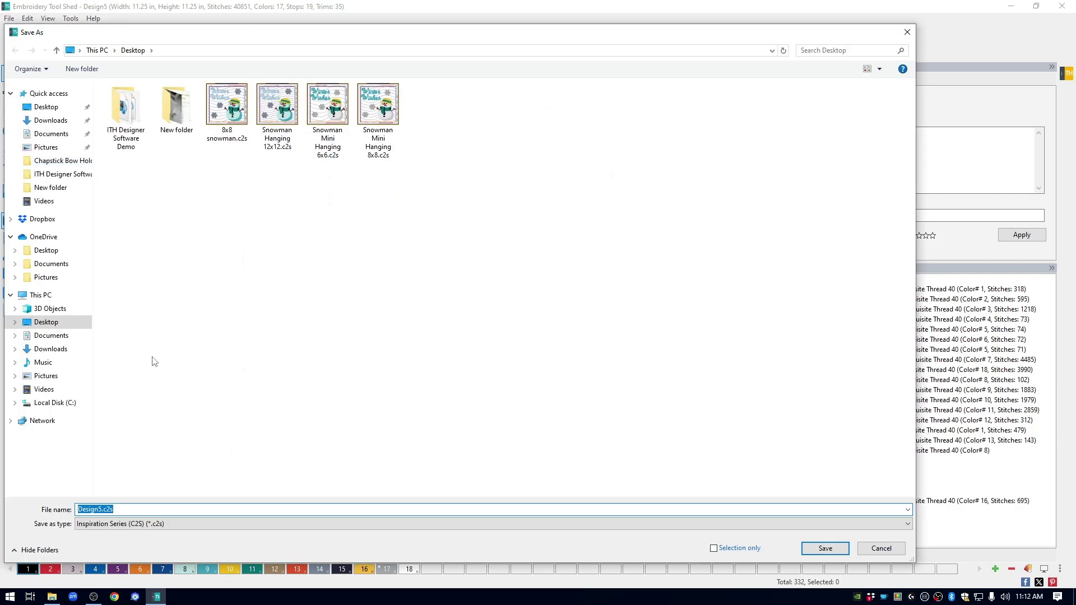
{"action": "left_click", "coordinate": [189, 528]}
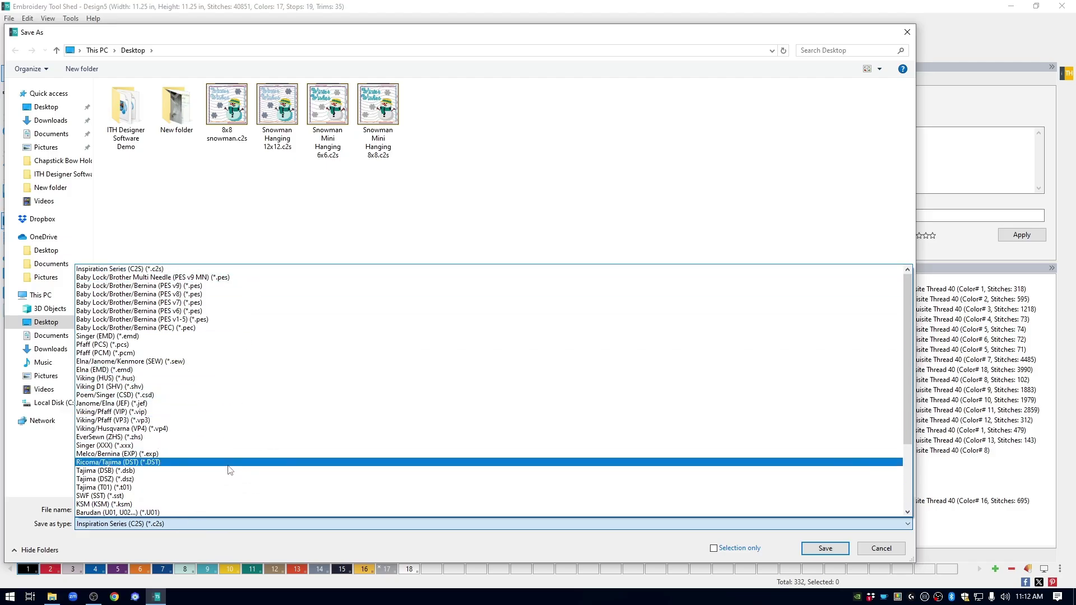
{"action": "left_click", "coordinate": [872, 551]}
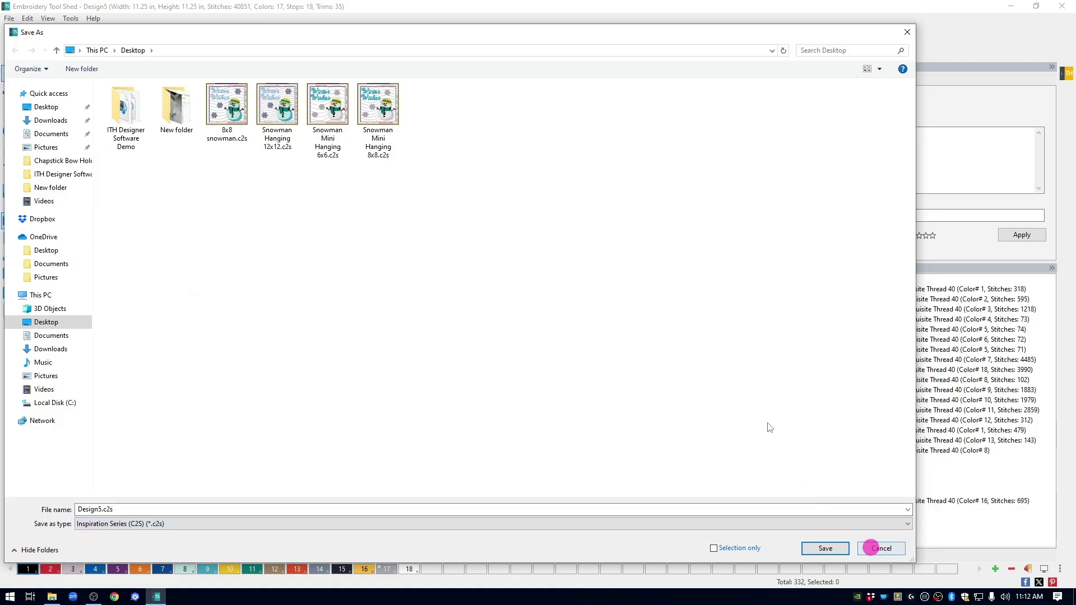
{"action": "left_click", "coordinate": [908, 33]}
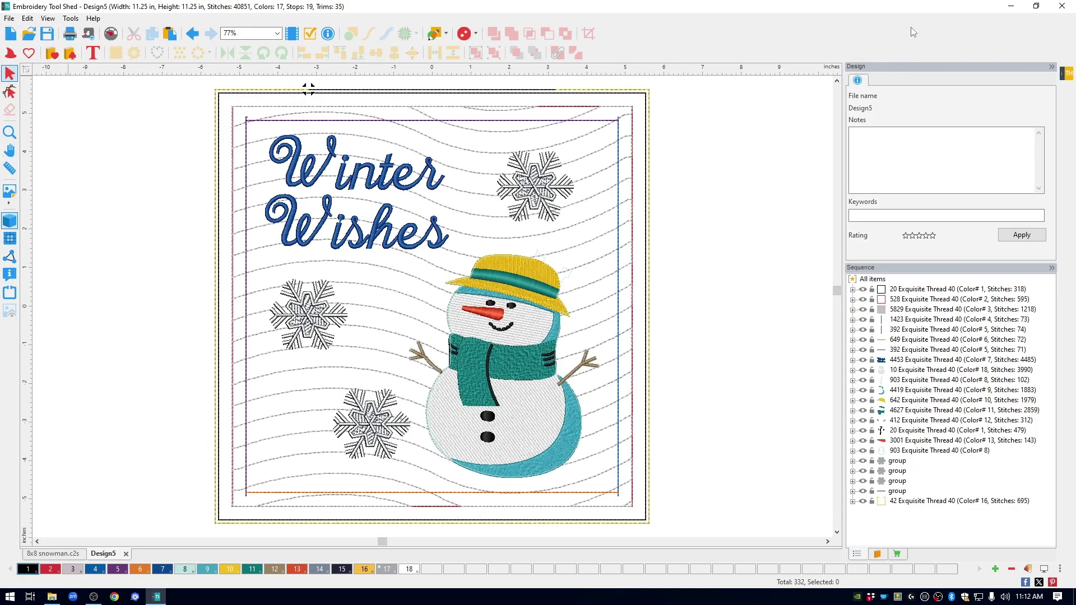